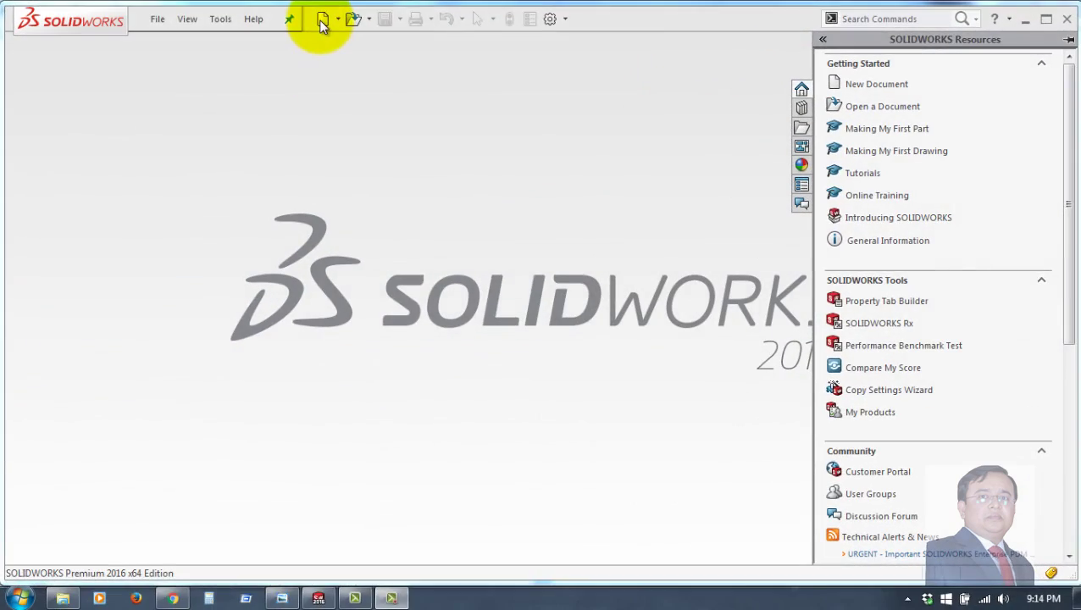
# Create a new part document, Part1, from the Part MM template
pyautogui.click(322, 22)
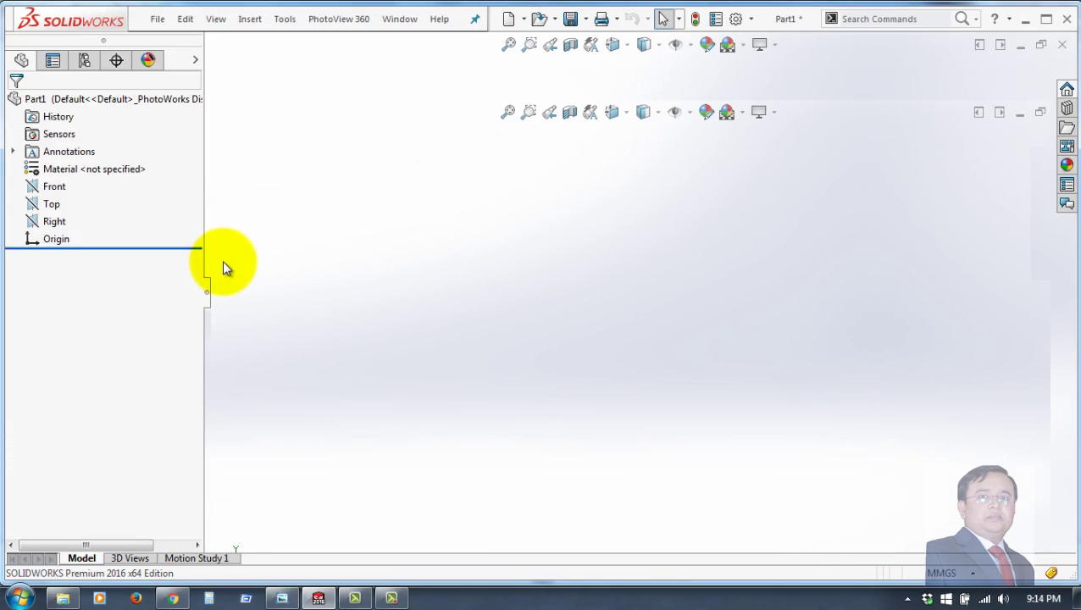
# Draw a corner rectangle in a new sketch on the Top plane
pyautogui.click(47, 290)
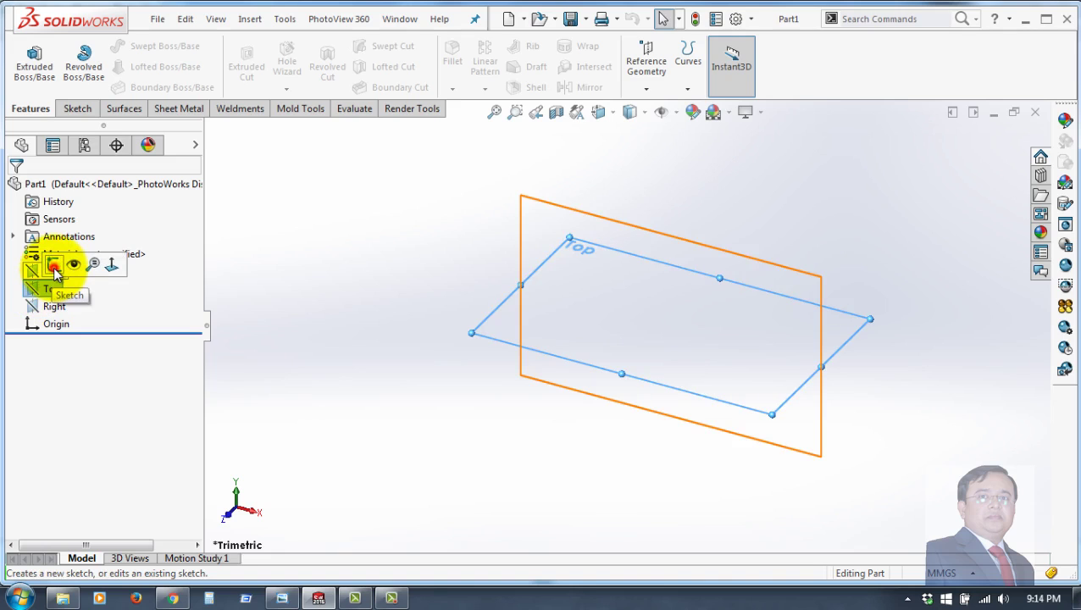
pyautogui.click(54, 269)
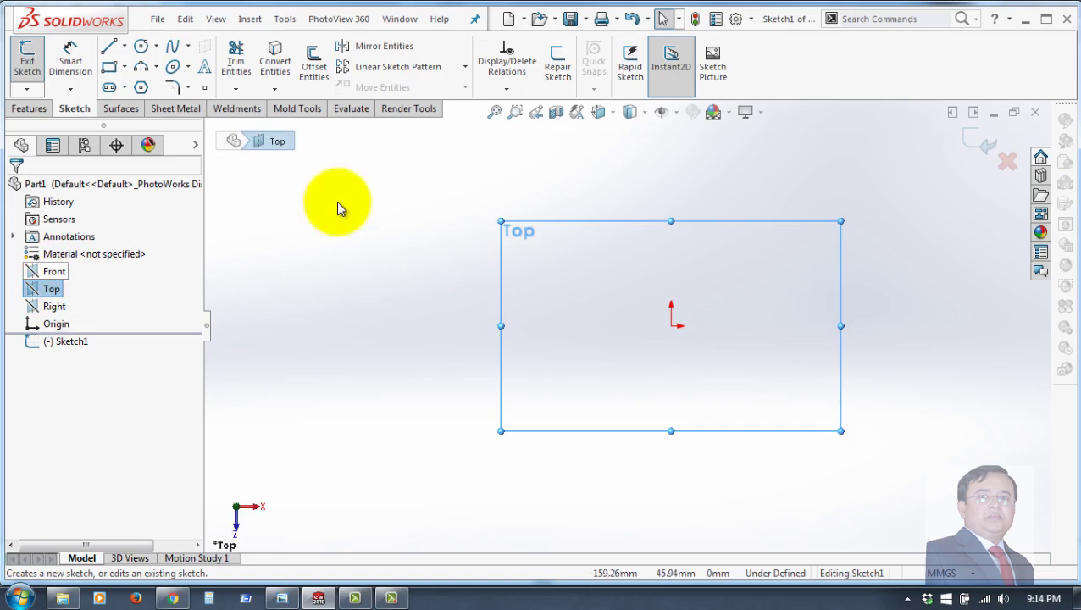
pyautogui.click(108, 68)
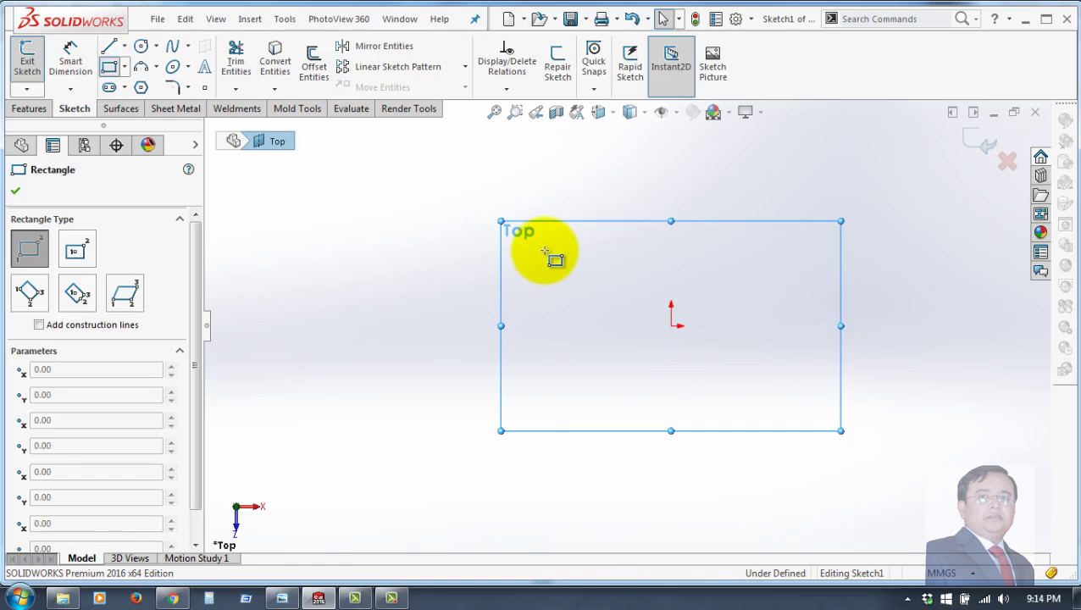
pyautogui.click(543, 250)
pyautogui.click(789, 378)
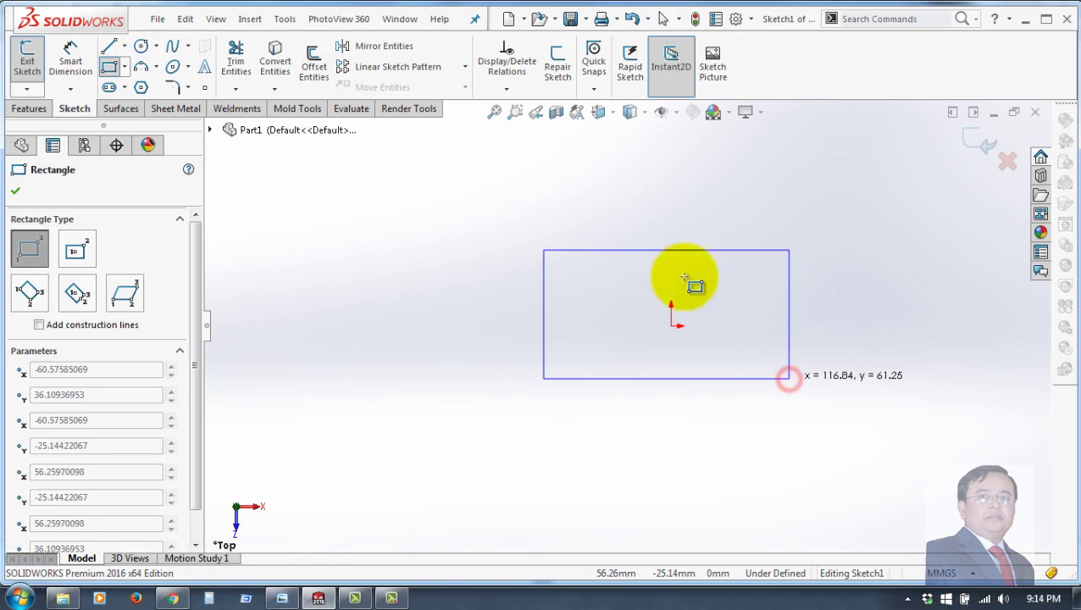
# Dimension the rectangle 100 mm wide and 60 mm tall
pyautogui.click(71, 52)
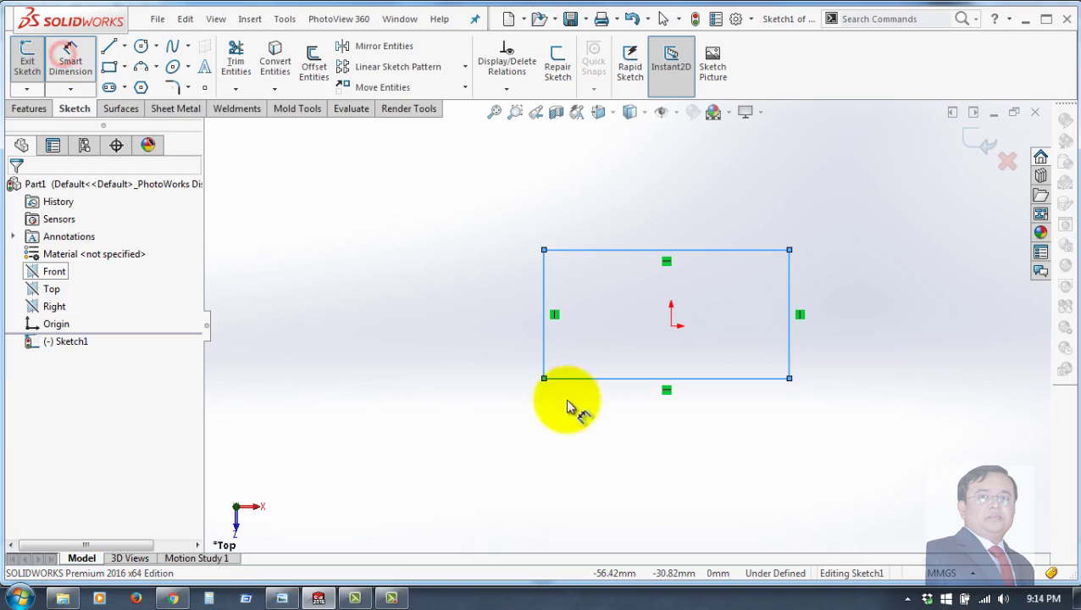
pyautogui.click(620, 380)
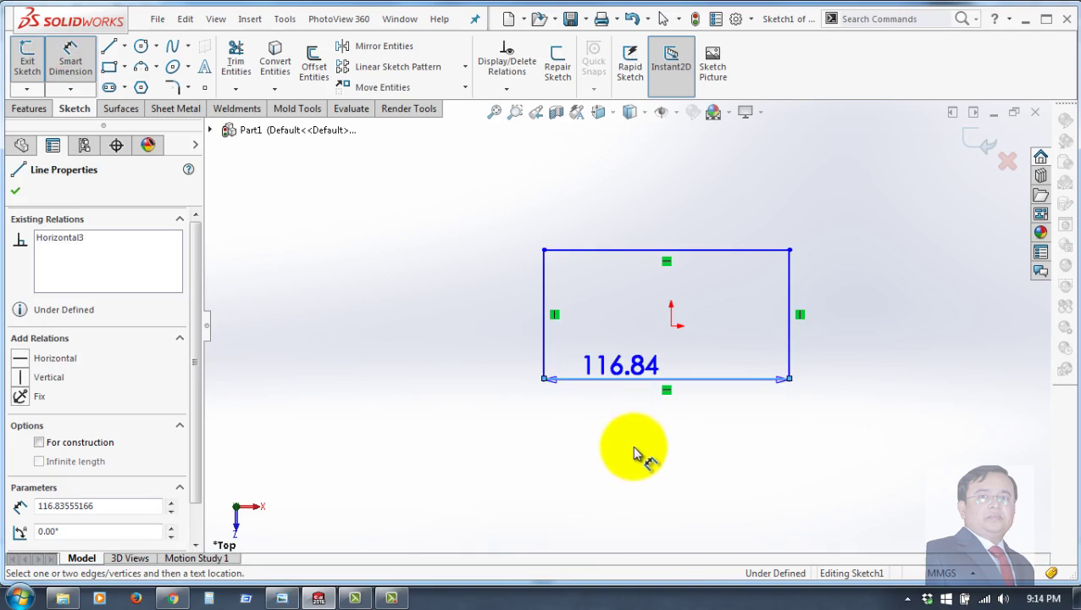
pyautogui.click(640, 457)
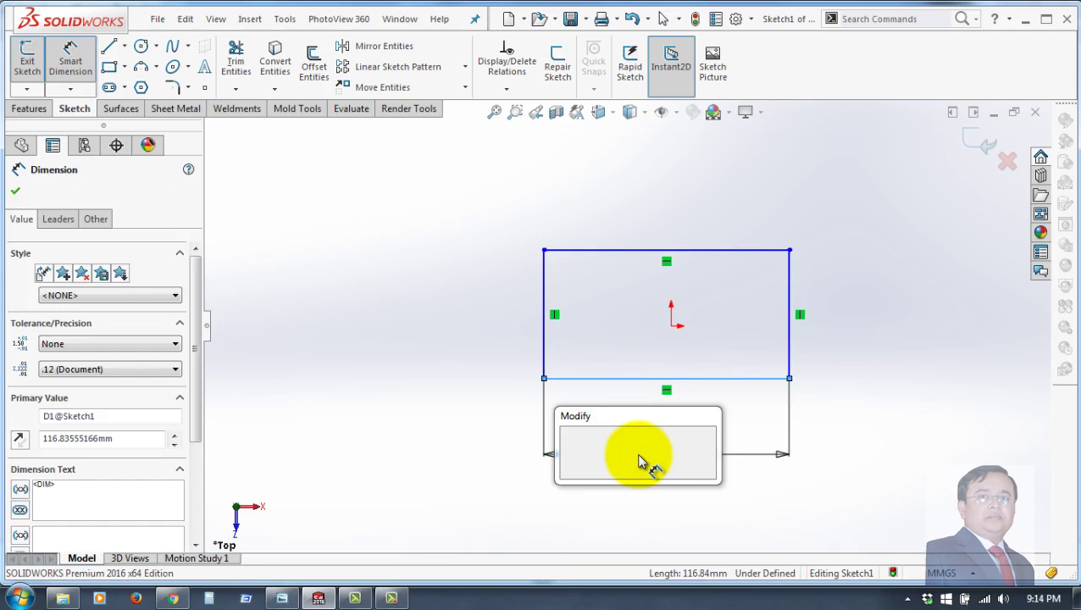
pyautogui.write('100')
pyautogui.press('Return')
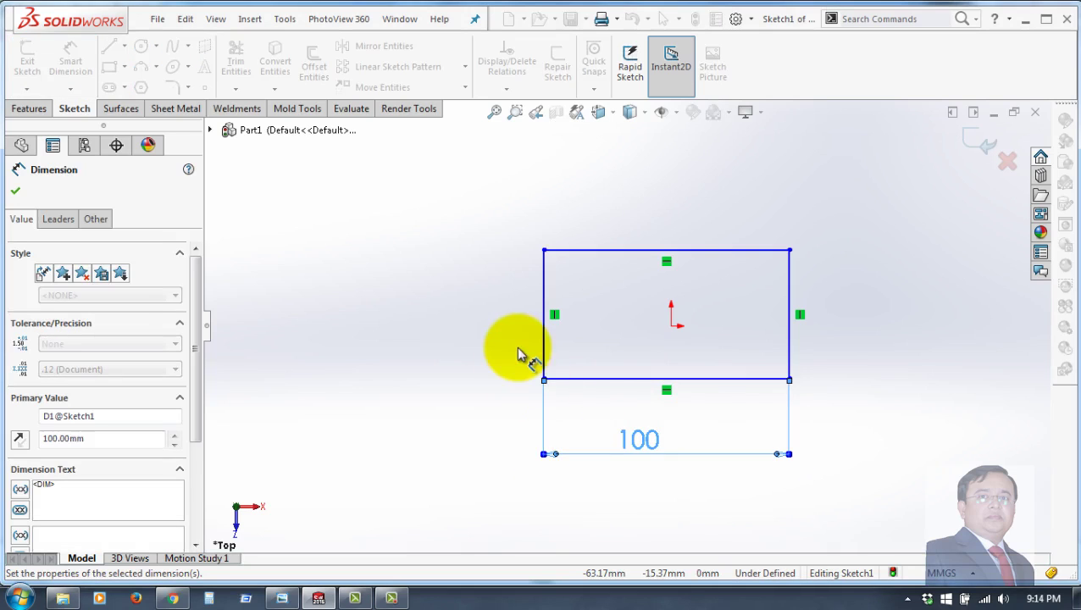
pyautogui.click(545, 336)
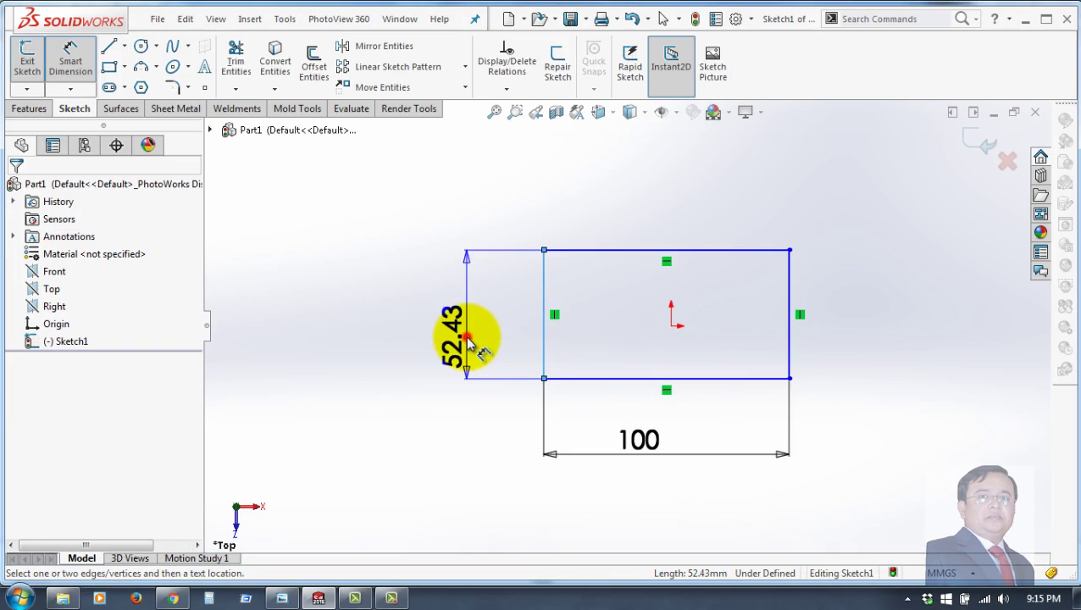
pyautogui.click(466, 336)
pyautogui.write('60')
pyautogui.press('Return')
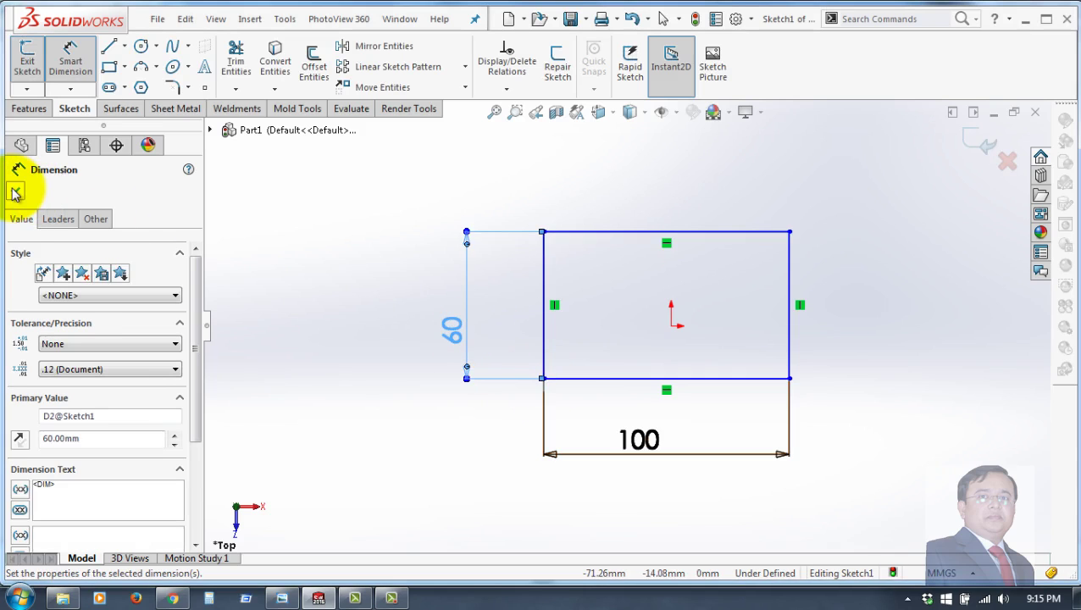
pyautogui.click(15, 191)
# Make the rectangle's lower-left corner coincident with the origin
pyautogui.click(544, 379)
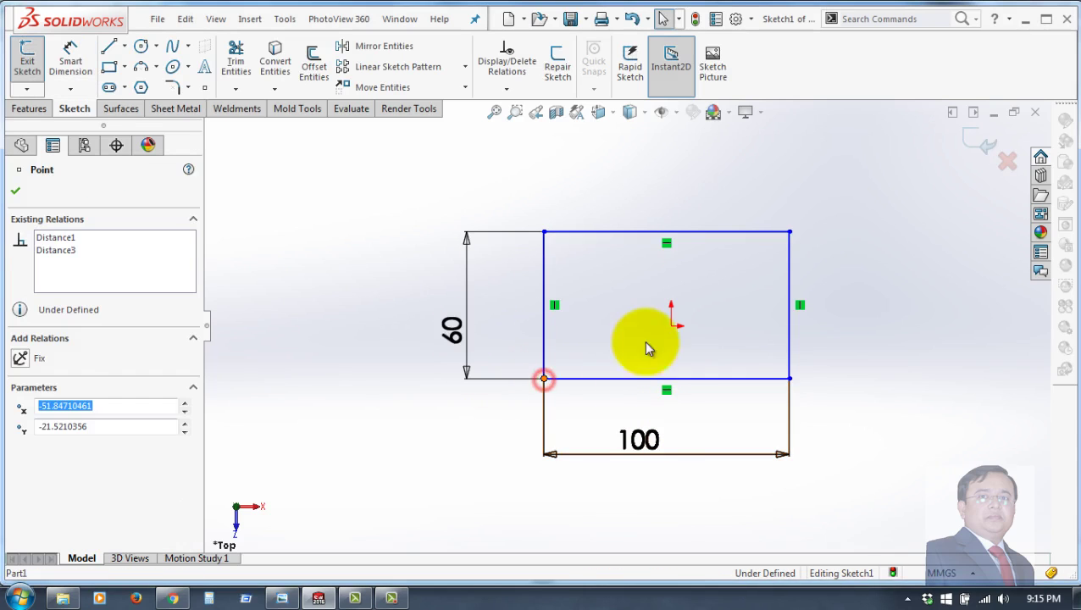
pyautogui.keyDown('ctrl'); pyautogui.click(672, 329); pyautogui.keyUp('ctrl')
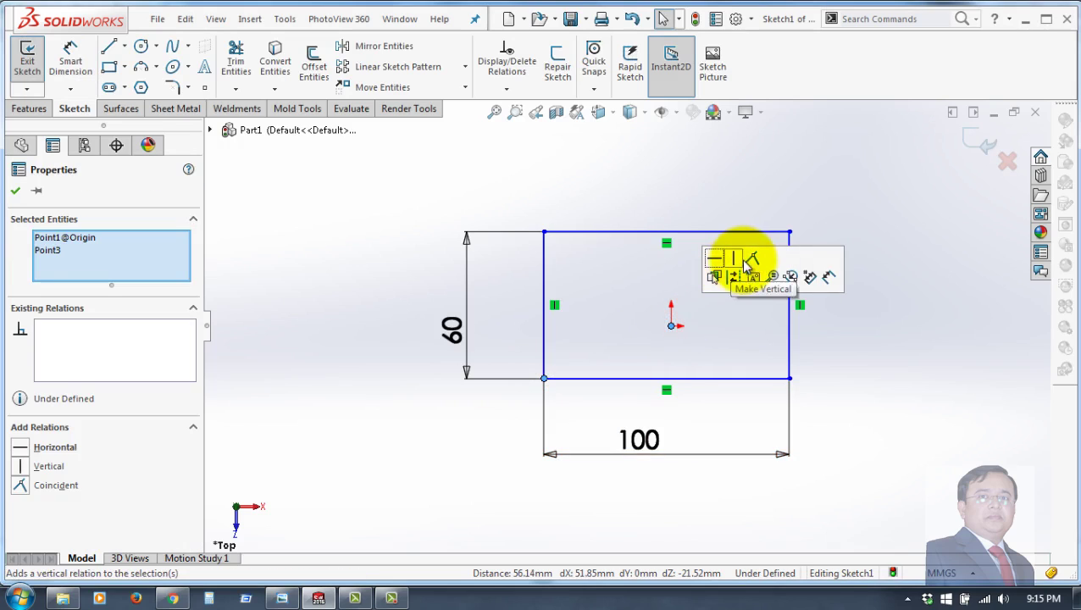
pyautogui.click(751, 258)
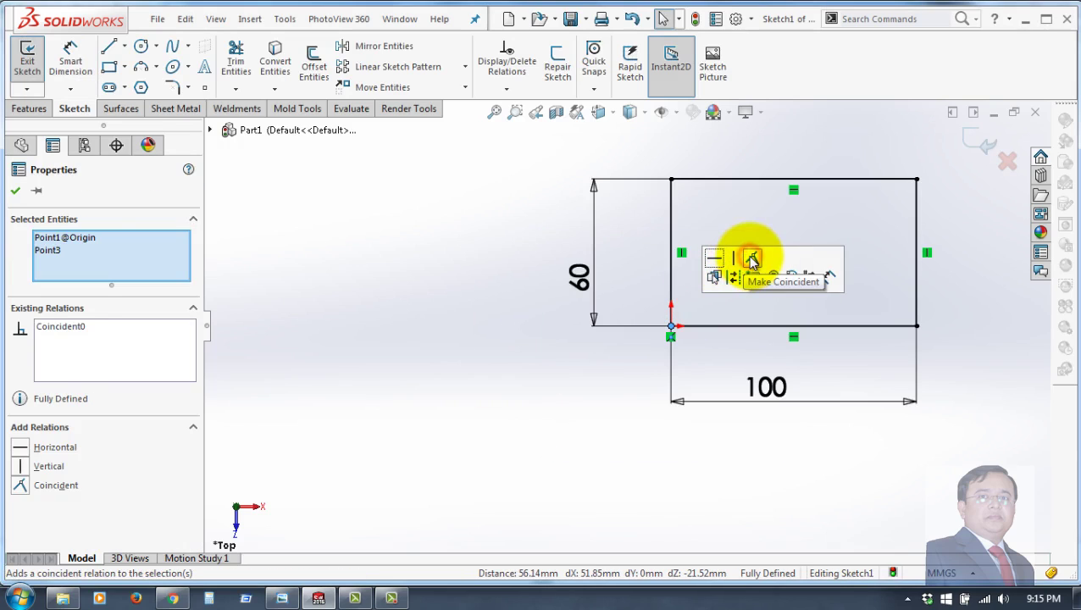
pyautogui.click(15, 190)
pyautogui.click(29, 108)
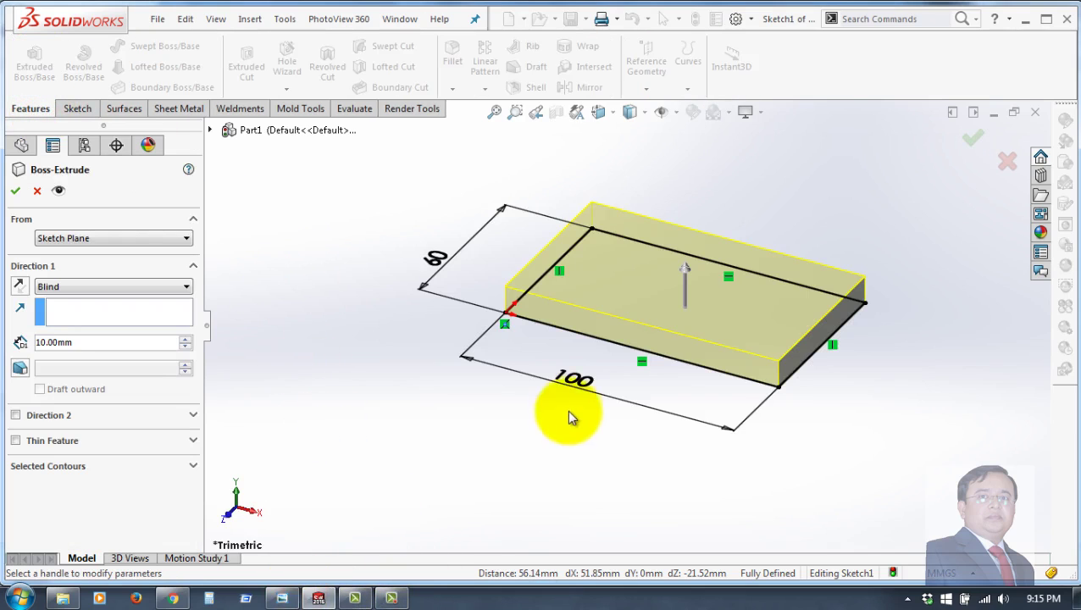
# Extrude the rectangle as a Blind boss 10 mm deep
pyautogui.click(74, 344)
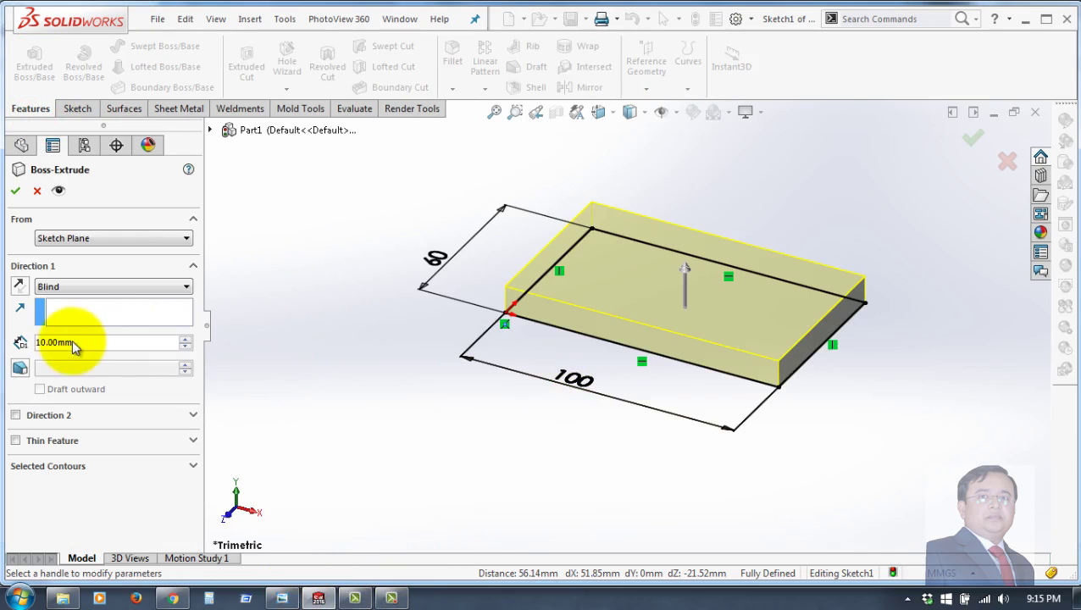
pyautogui.click(14, 193)
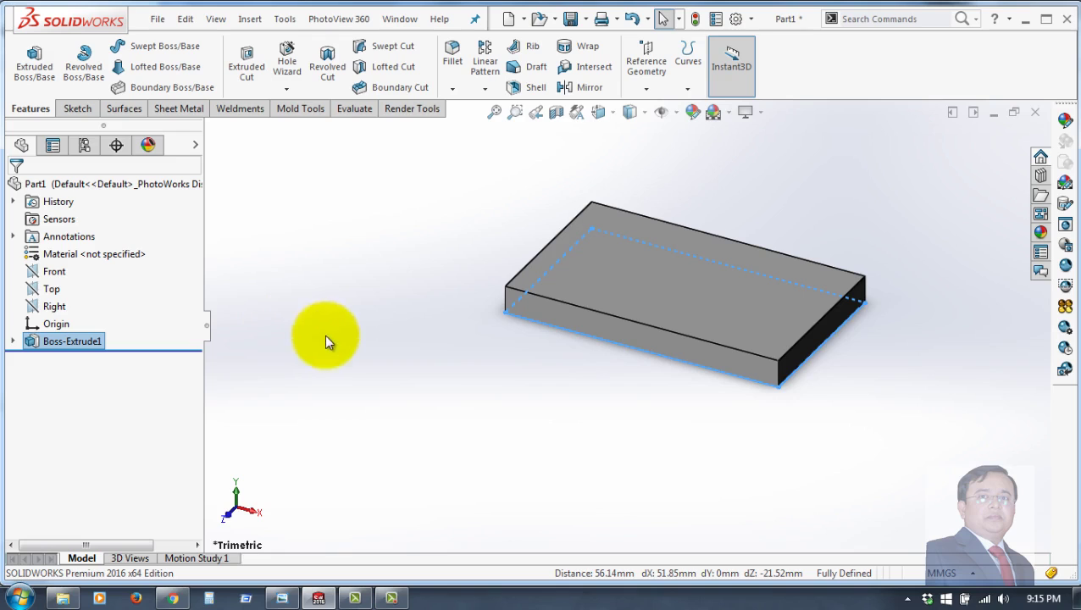
# Chamfer the two opposite vertical corner edges at 10 mm by 10 mm
pyautogui.click(779, 375)
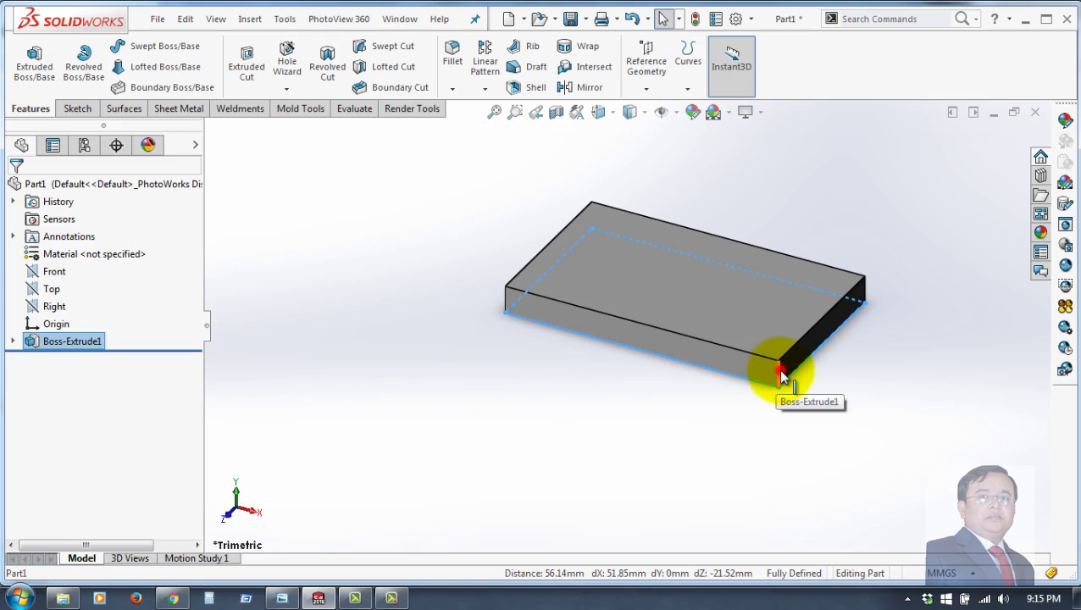
pyautogui.click(921, 323)
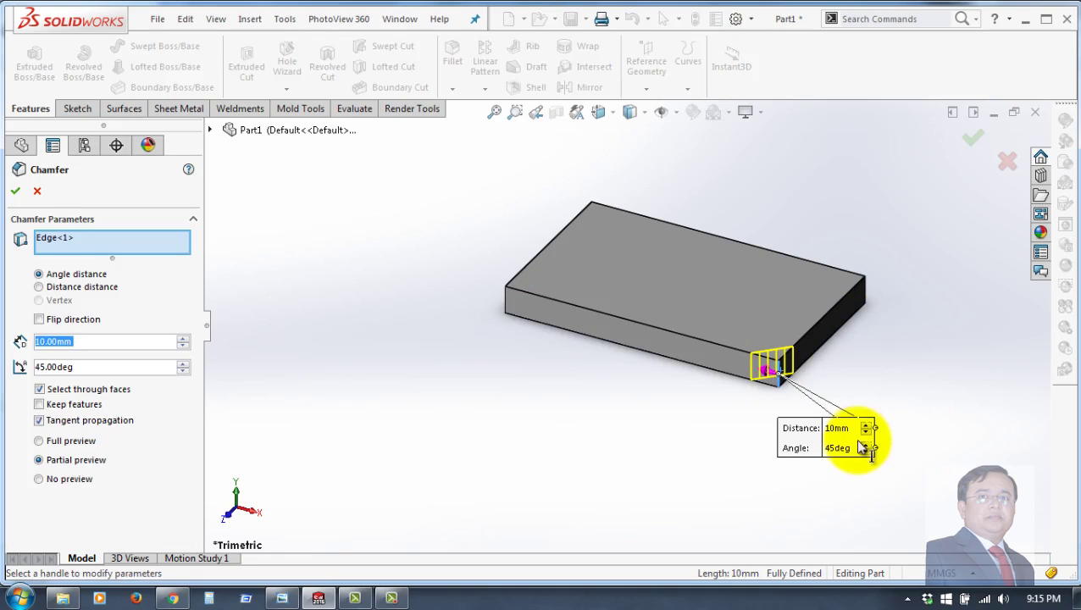
pyautogui.click(39, 287)
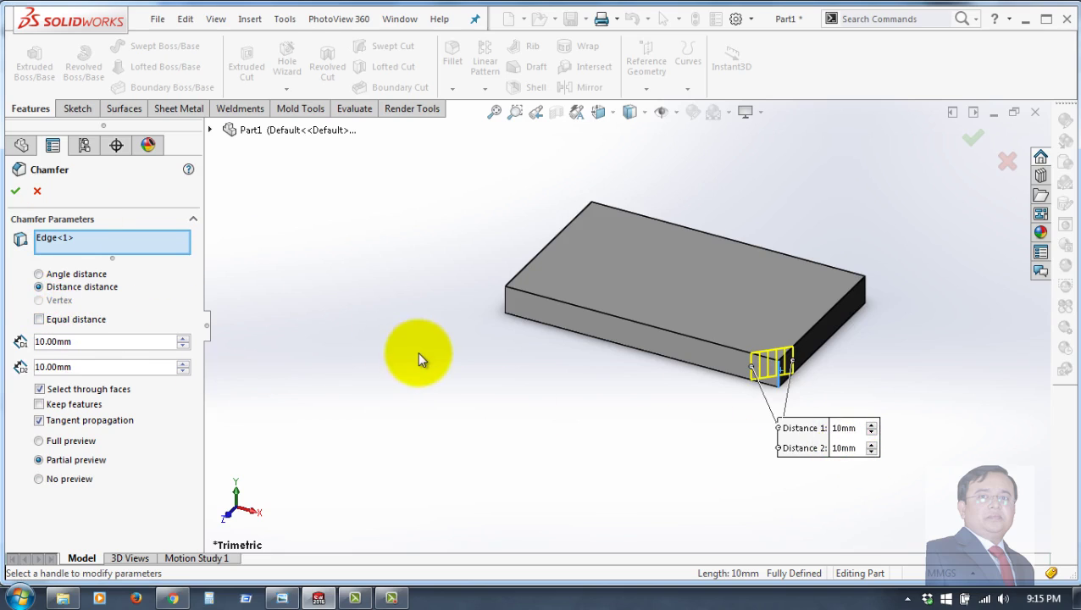
pyautogui.moveTo(418, 357)
pyautogui.mouseDown(button='middle')
pyautogui.moveTo(511, 390)
pyautogui.moveTo(562, 370)
pyautogui.mouseUp(button='middle')
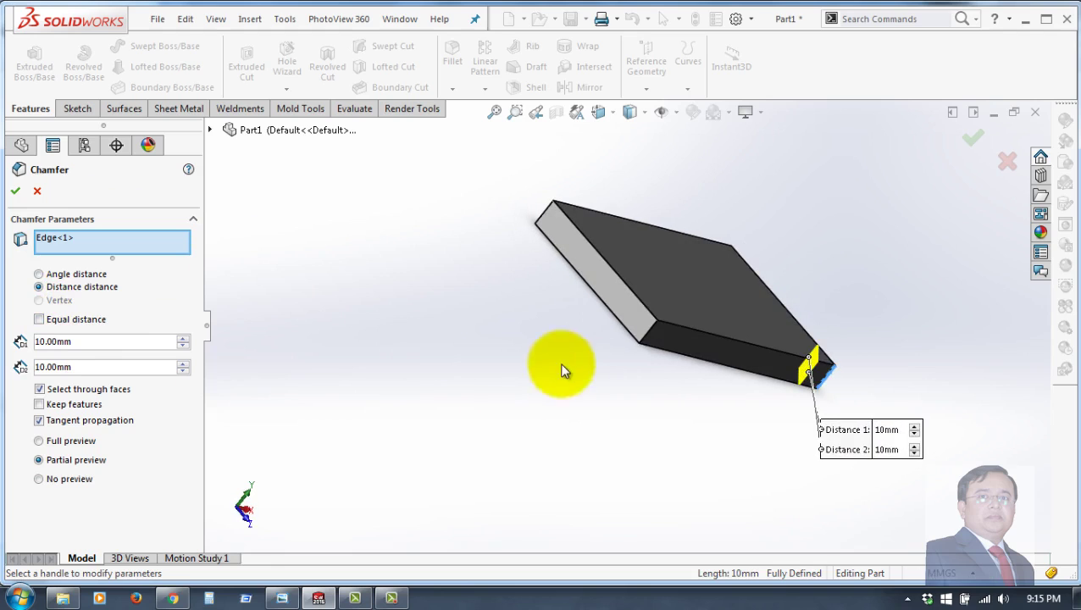
pyautogui.click(647, 336)
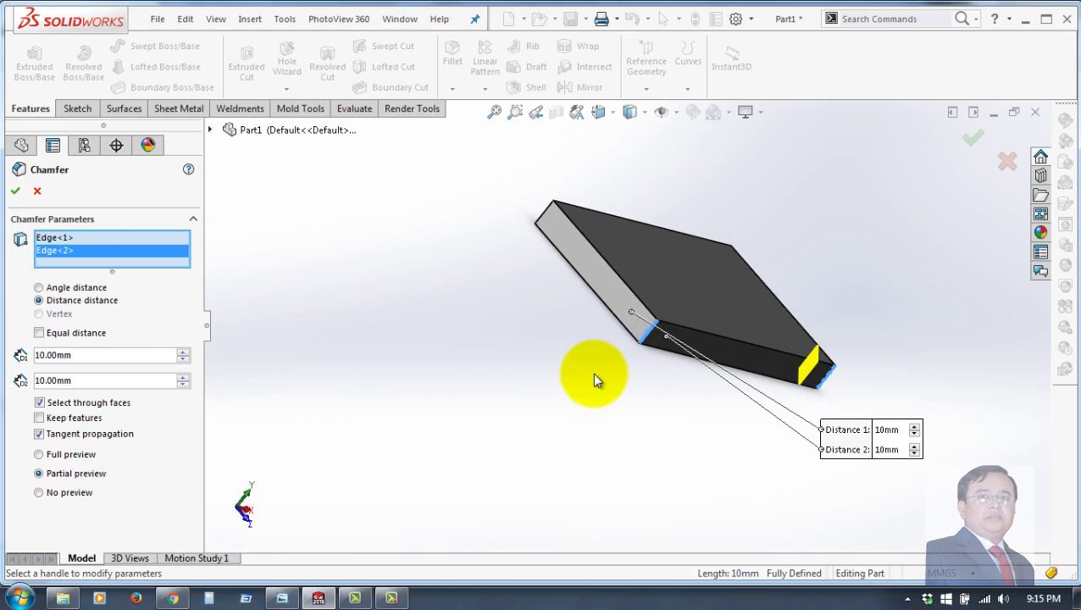
pyautogui.moveTo(551, 379); pyautogui.dragTo(458, 386, button='middle')
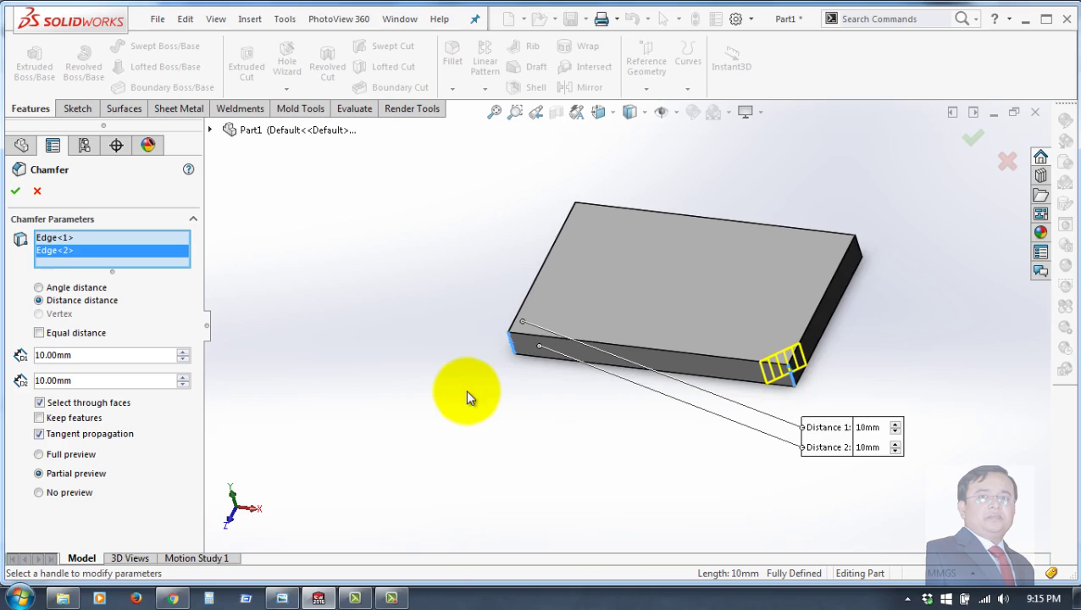
pyautogui.click(15, 192)
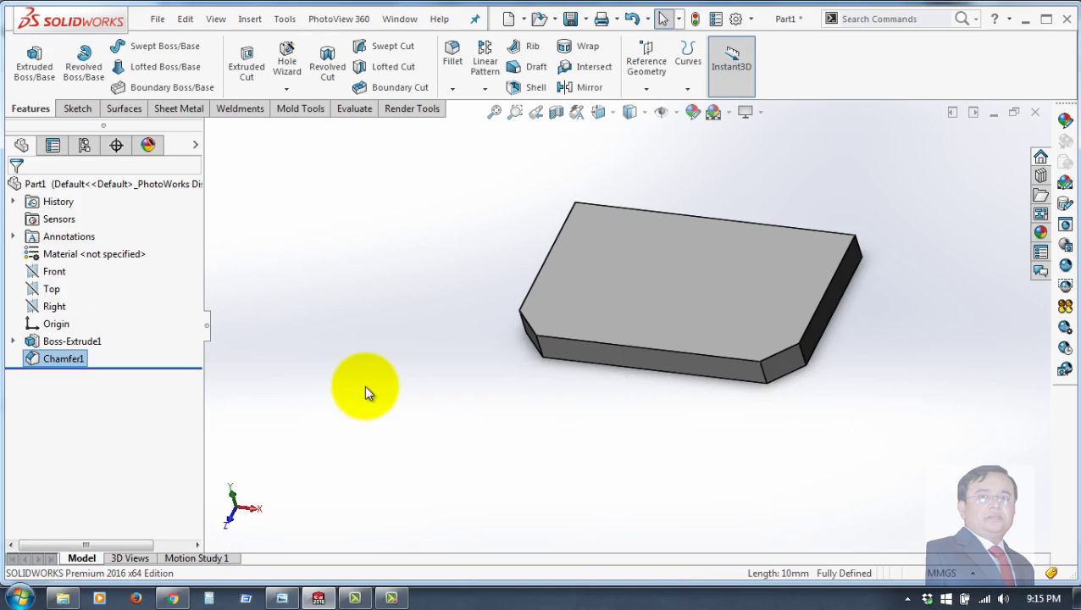
pyautogui.moveTo(666, 432)
pyautogui.mouseDown(button='middle')
pyautogui.moveTo(688, 430)
pyautogui.moveTo(658, 390)
pyautogui.mouseUp(button='middle')
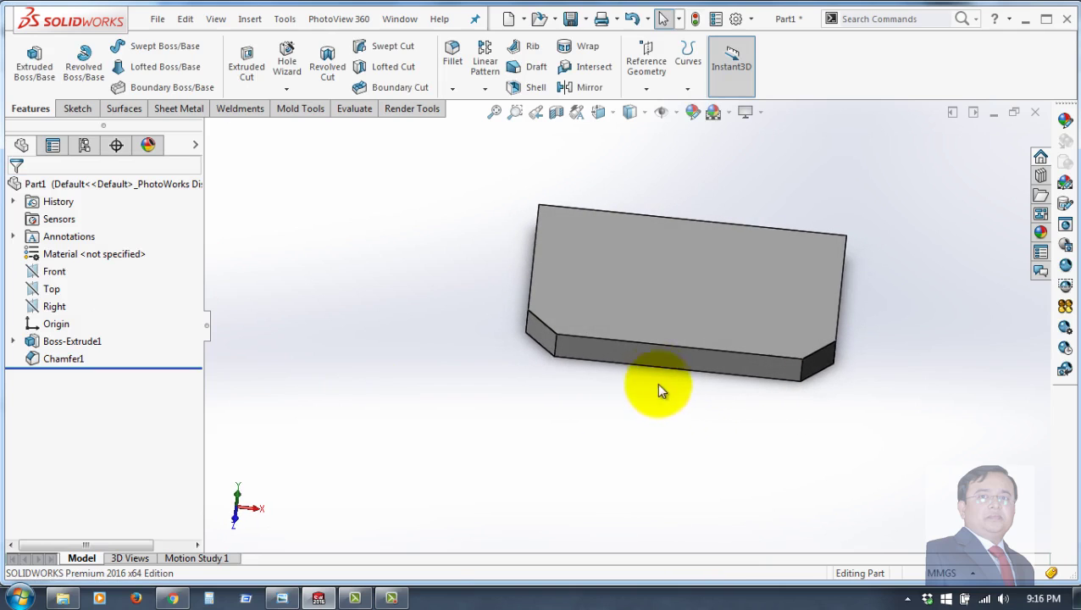
pyautogui.click(54, 272)
pyautogui.moveTo(428, 404)
pyautogui.mouseDown(button='middle')
pyautogui.moveTo(311, 333)
pyautogui.moveTo(294, 342)
pyautogui.moveTo(330, 354)
pyautogui.moveTo(299, 361)
pyautogui.mouseUp(button='middle')
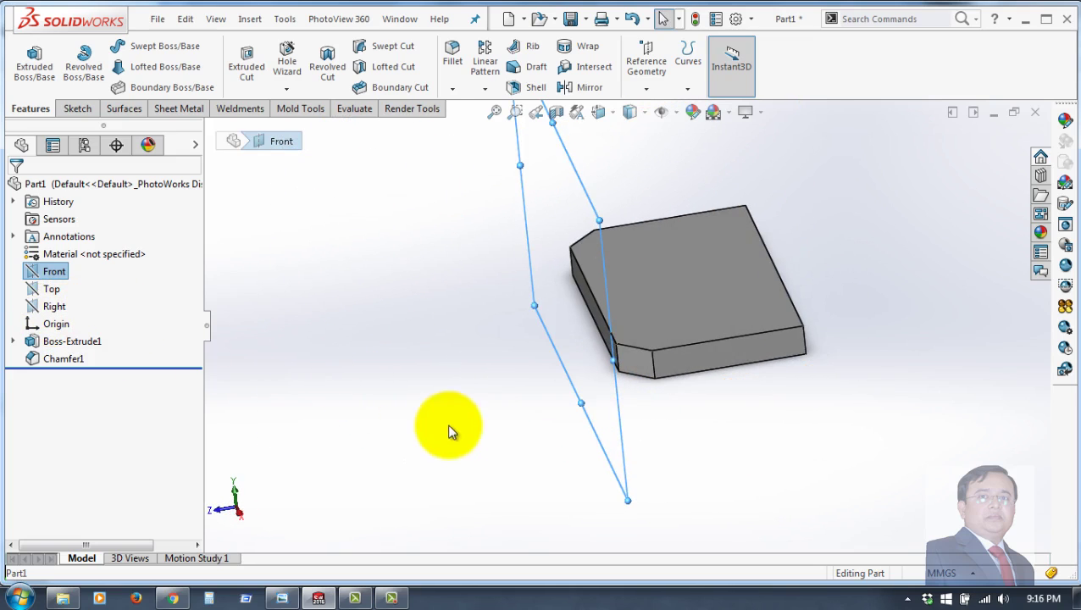
pyautogui.moveTo(513, 434); pyautogui.dragTo(615, 475, button='middle')
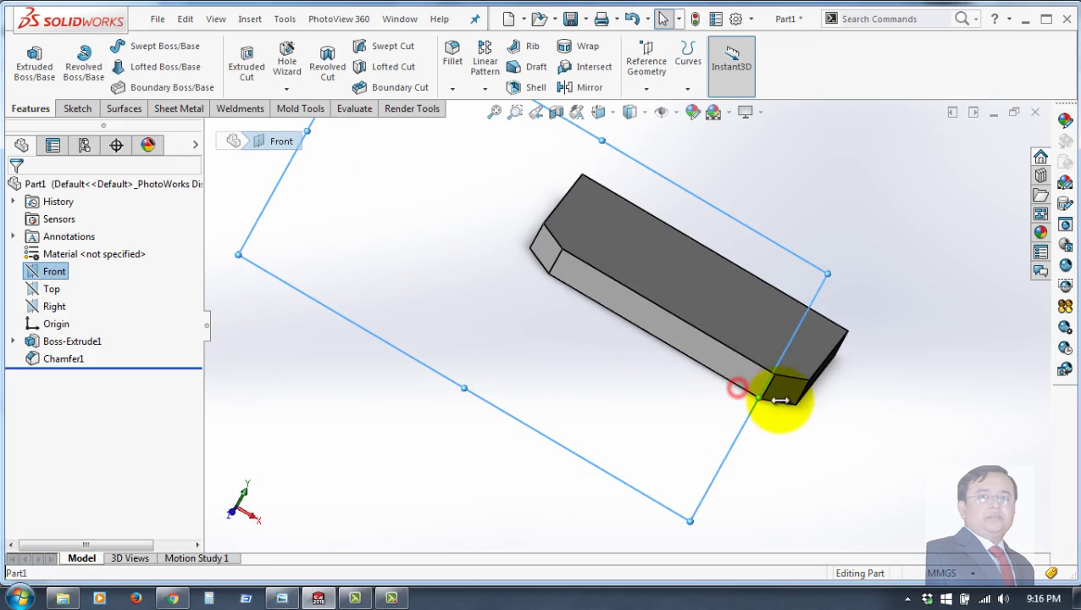
pyautogui.moveTo(876, 434); pyautogui.dragTo(710, 509, button='middle')
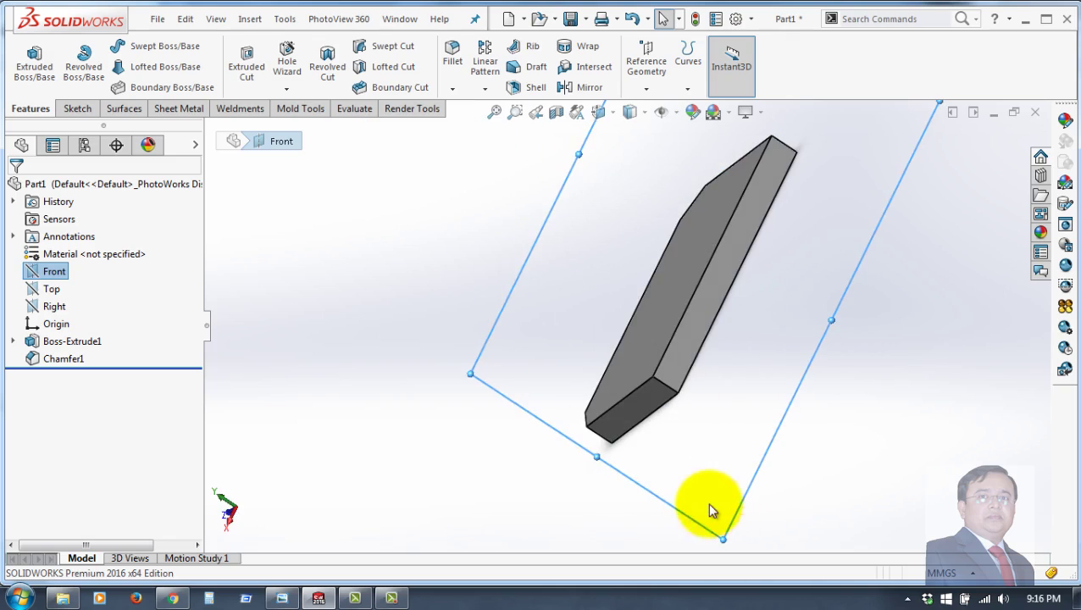
pyautogui.click(714, 311)
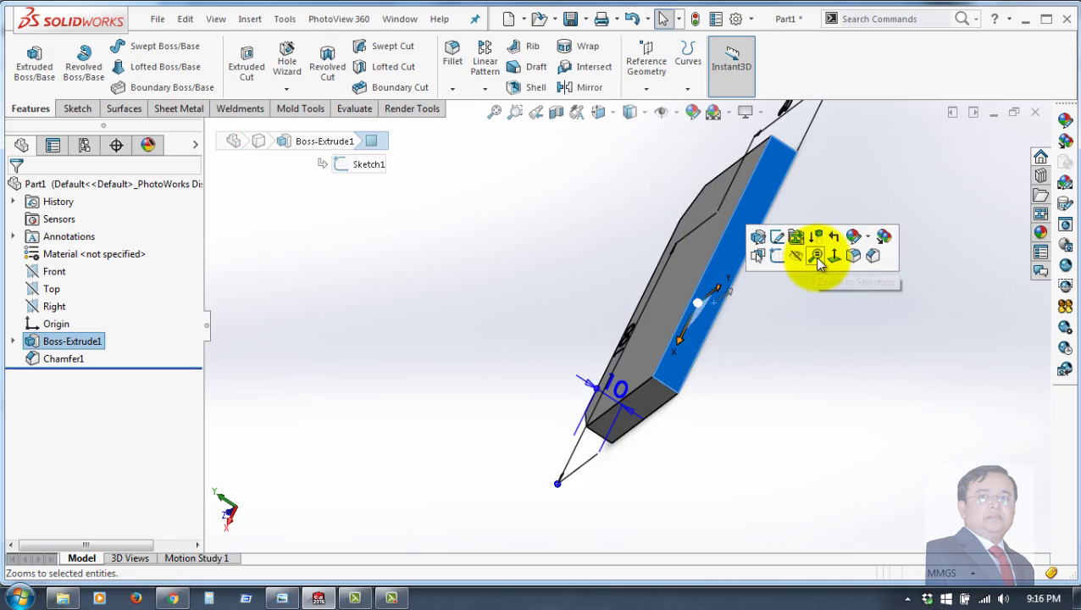
# Add Plane1 coincident with the plate's long side face, then select it
pyautogui.click(650, 64)
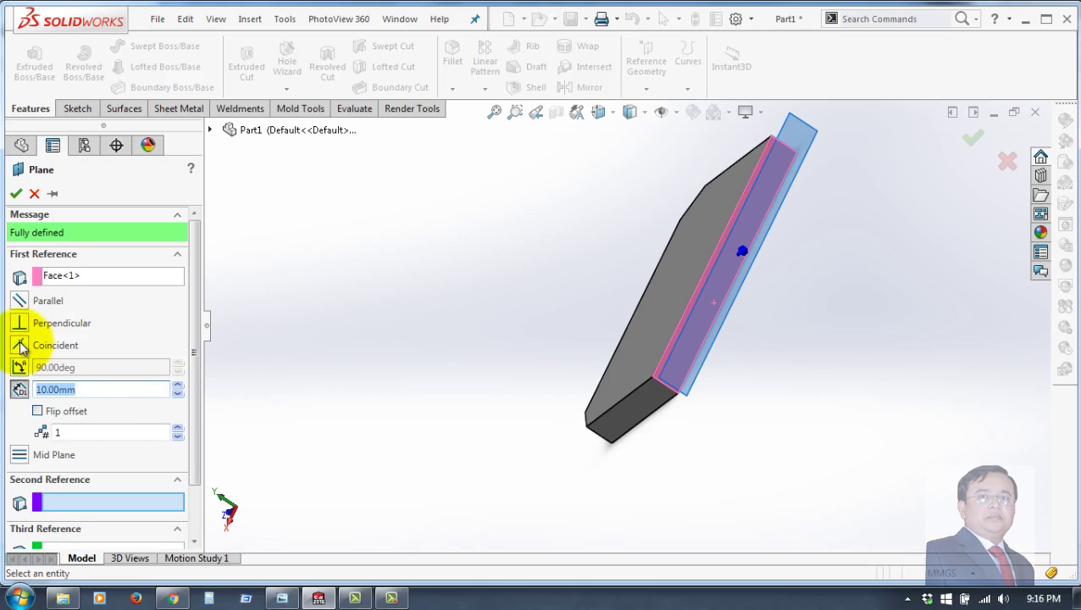
pyautogui.click(20, 345)
pyautogui.moveTo(326, 362)
pyautogui.mouseDown(button='middle')
pyautogui.moveTo(431, 378)
pyautogui.moveTo(4, 233)
pyautogui.mouseUp(button='middle')
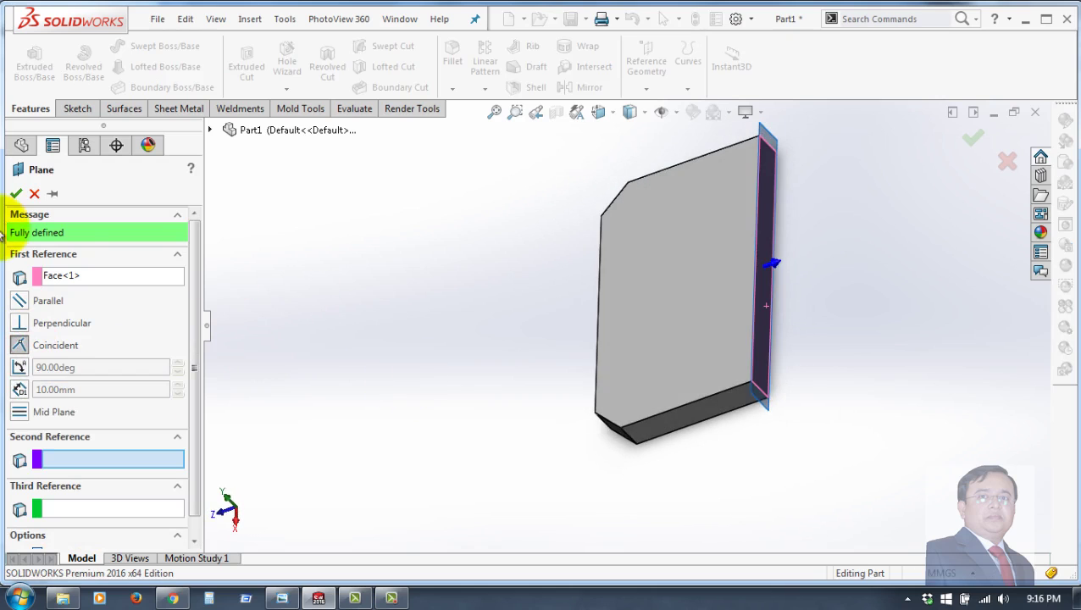
pyautogui.click(16, 195)
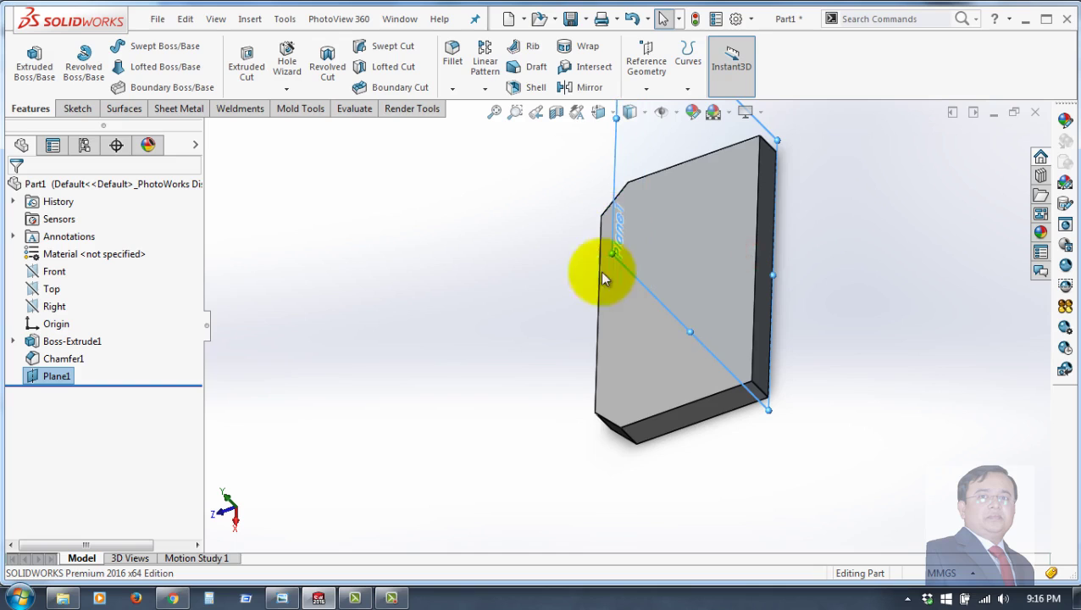
pyautogui.moveTo(736, 417)
pyautogui.mouseDown(button='middle')
pyautogui.moveTo(809, 363)
pyautogui.moveTo(854, 415)
pyautogui.mouseUp(button='middle')
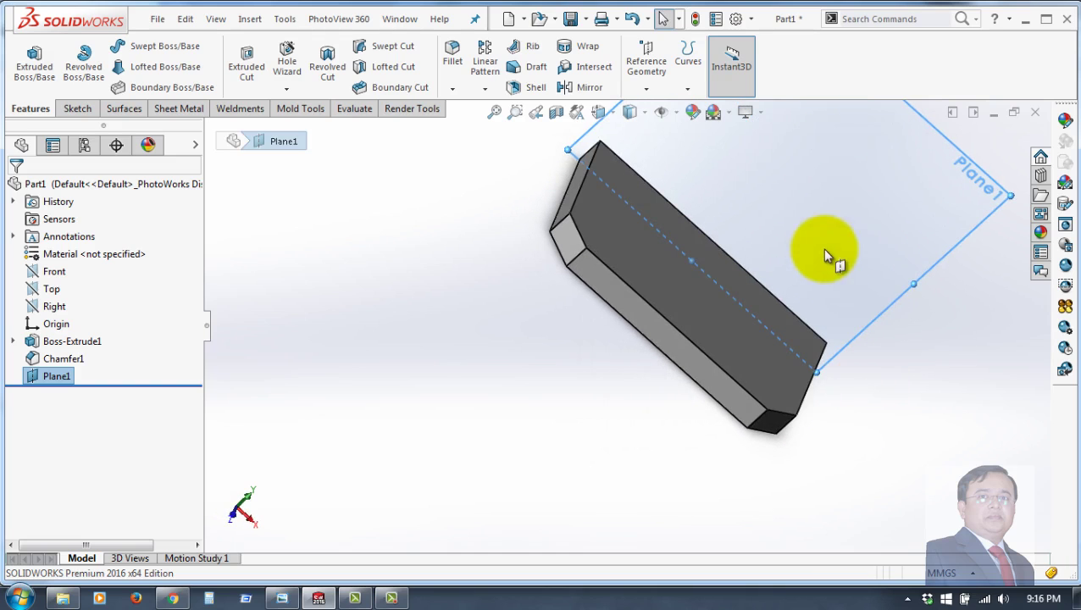
pyautogui.moveTo(896, 383); pyautogui.dragTo(889, 343, button='middle')
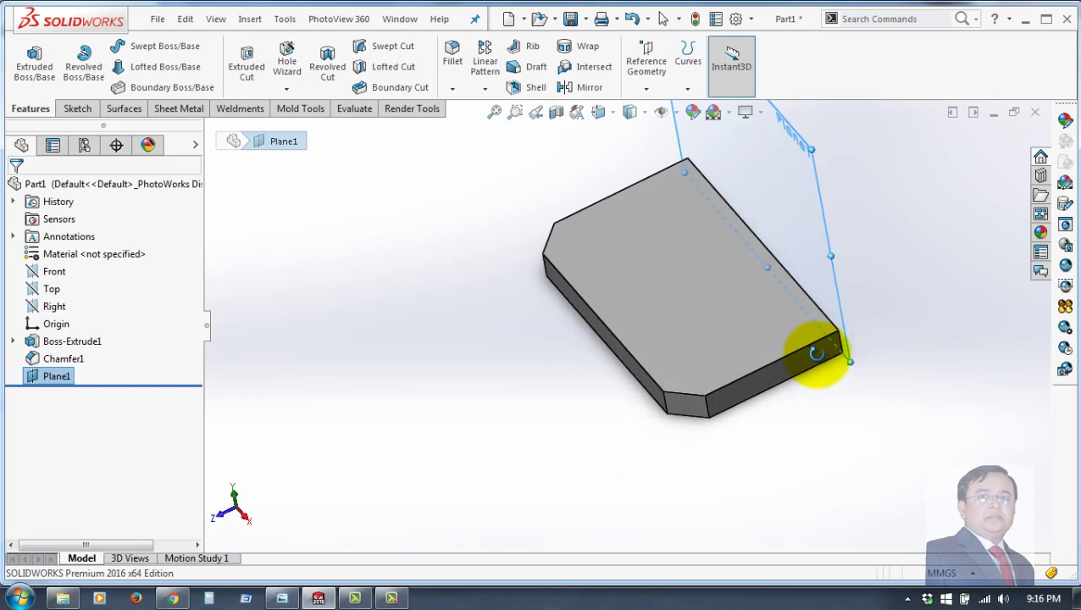
pyautogui.click(796, 231)
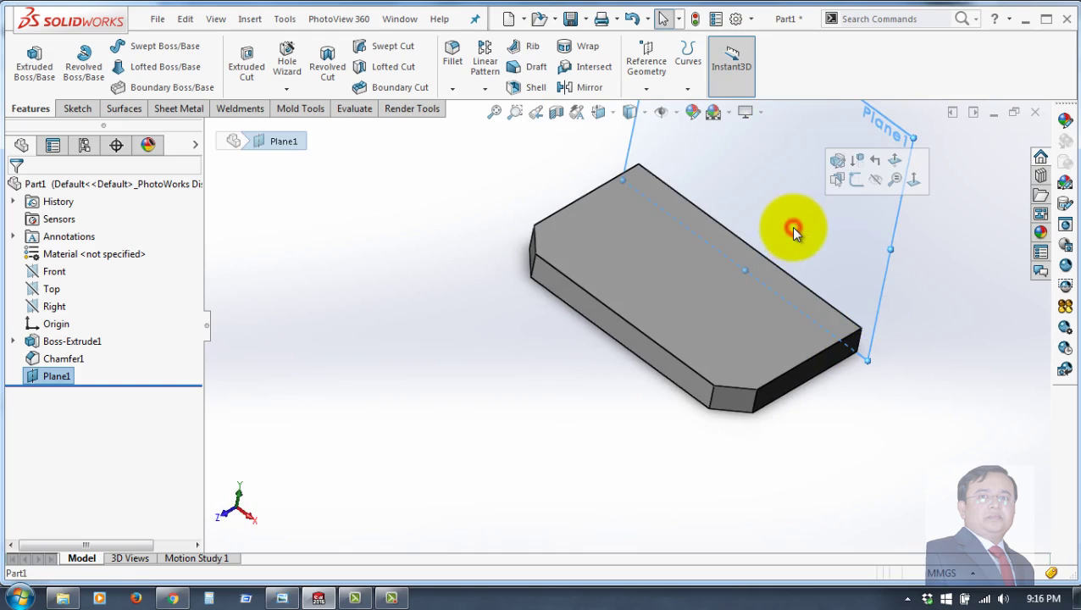
# In a new sketch on Plane1, draw a vertical centerline up from the top-edge midpoint
pyautogui.click(860, 181)
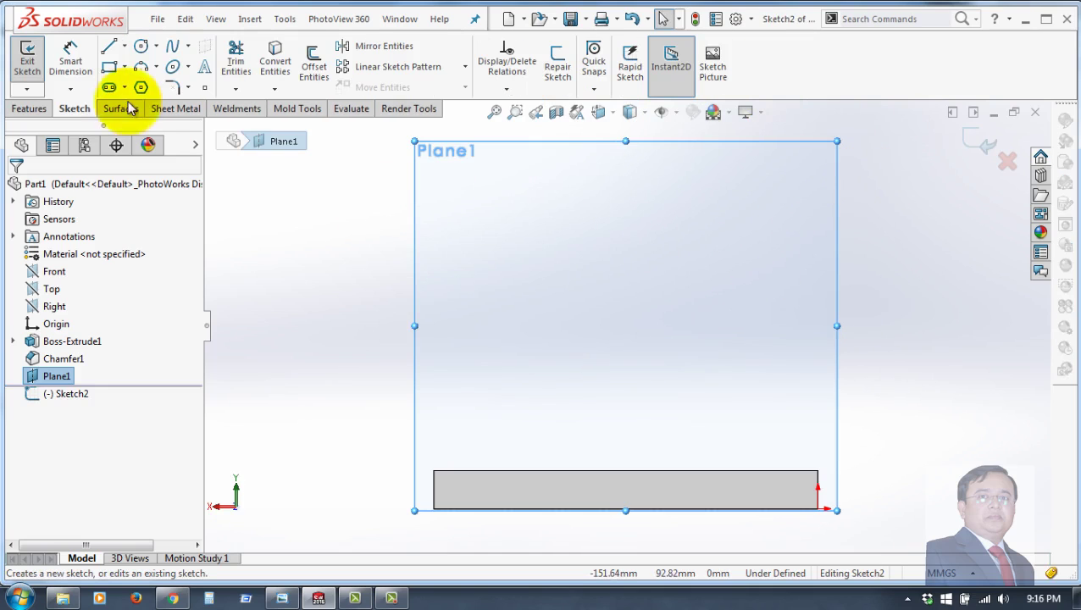
pyautogui.click(127, 49)
pyautogui.click(136, 83)
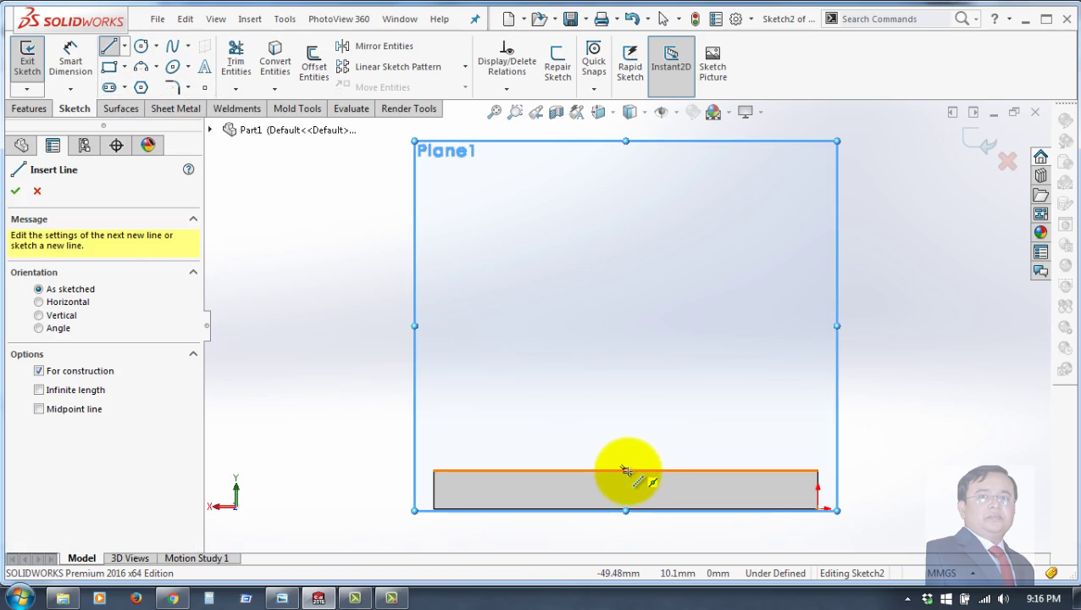
pyautogui.click(625, 471)
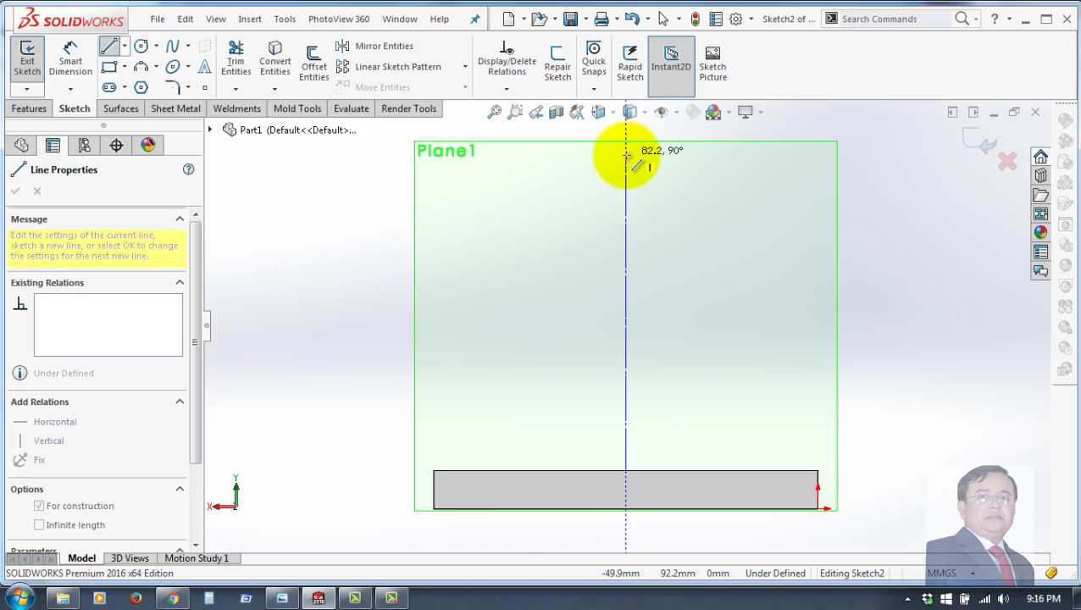
pyautogui.click(626, 155)
pyautogui.rightClick(735, 193)
pyautogui.click(766, 208)
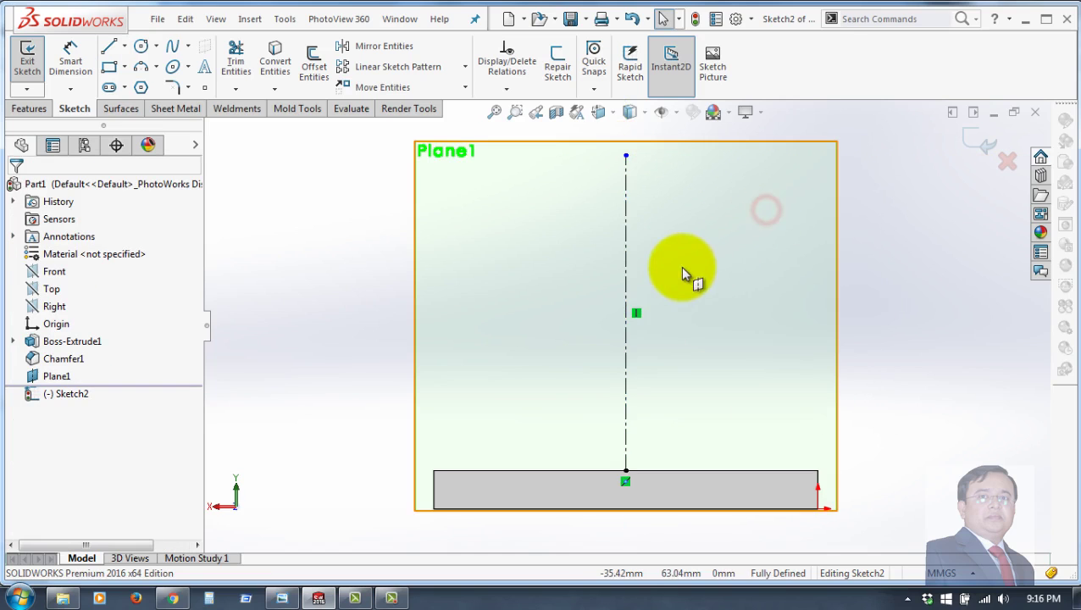
# Draw a circle centred on the centerline and place its diameter dimension
pyautogui.click(141, 47)
pyautogui.click(625, 242)
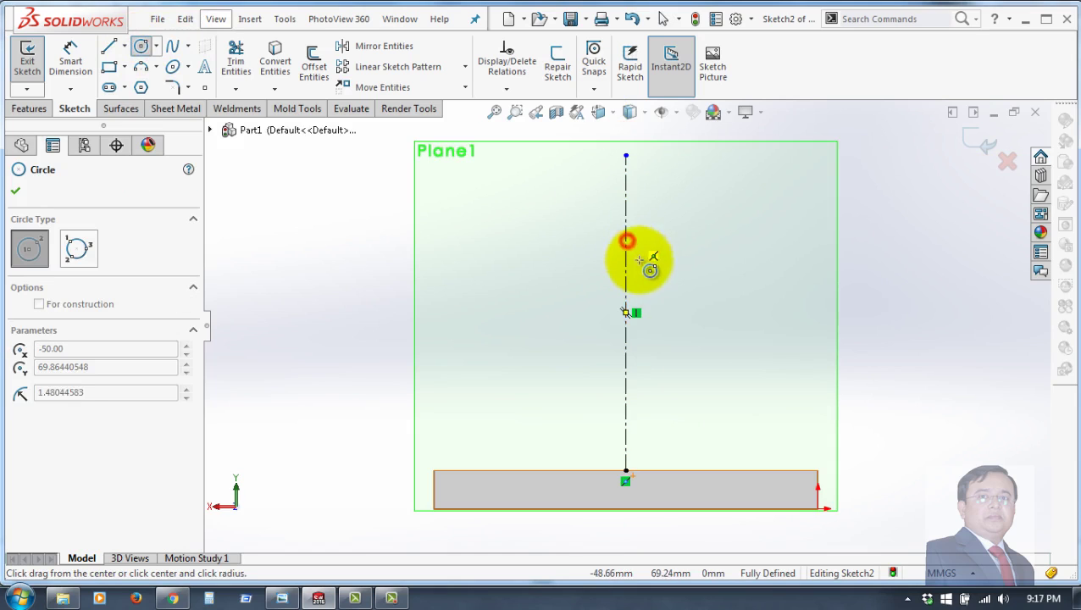
pyautogui.click(665, 301)
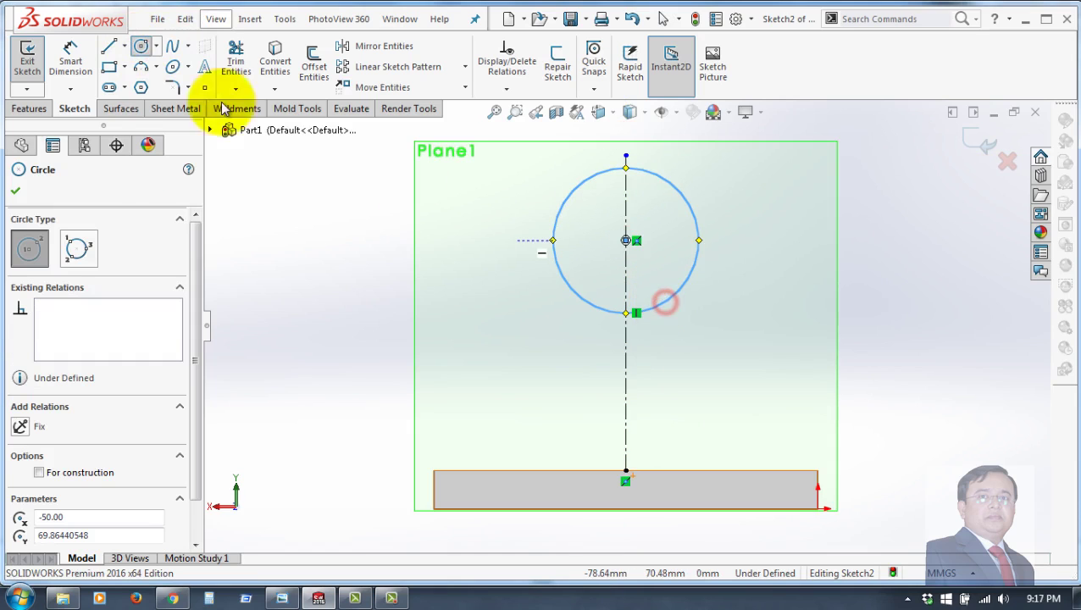
pyautogui.click(70, 60)
pyautogui.click(604, 313)
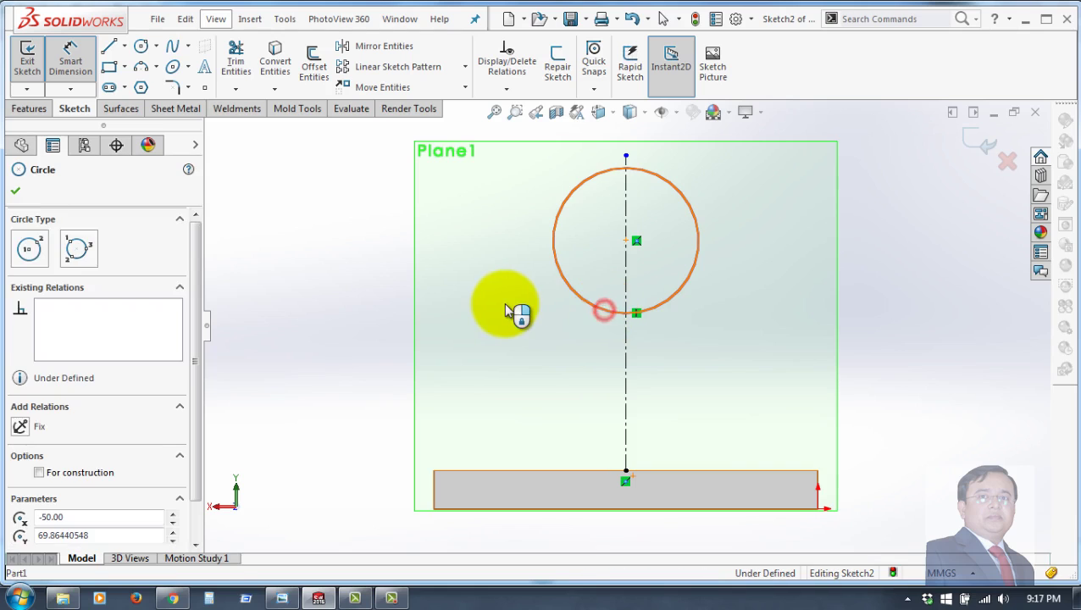
pyautogui.click(510, 307)
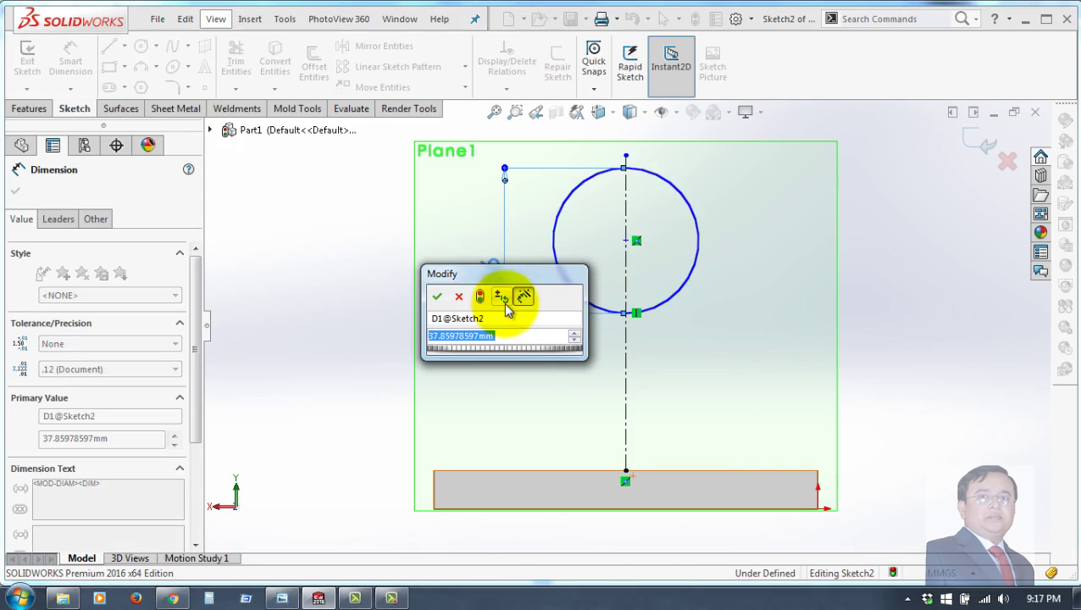
# Set the circle to Ø40 mm with its centre 90 mm above the top-edge midpoint
pyautogui.write('40')
pyautogui.press('Return')
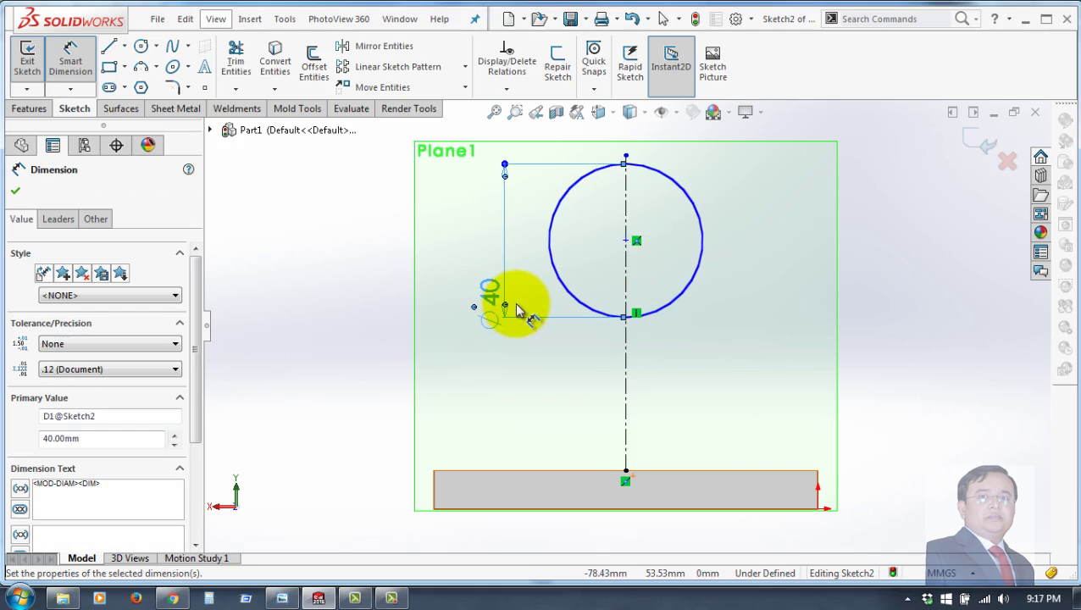
pyautogui.click(627, 242)
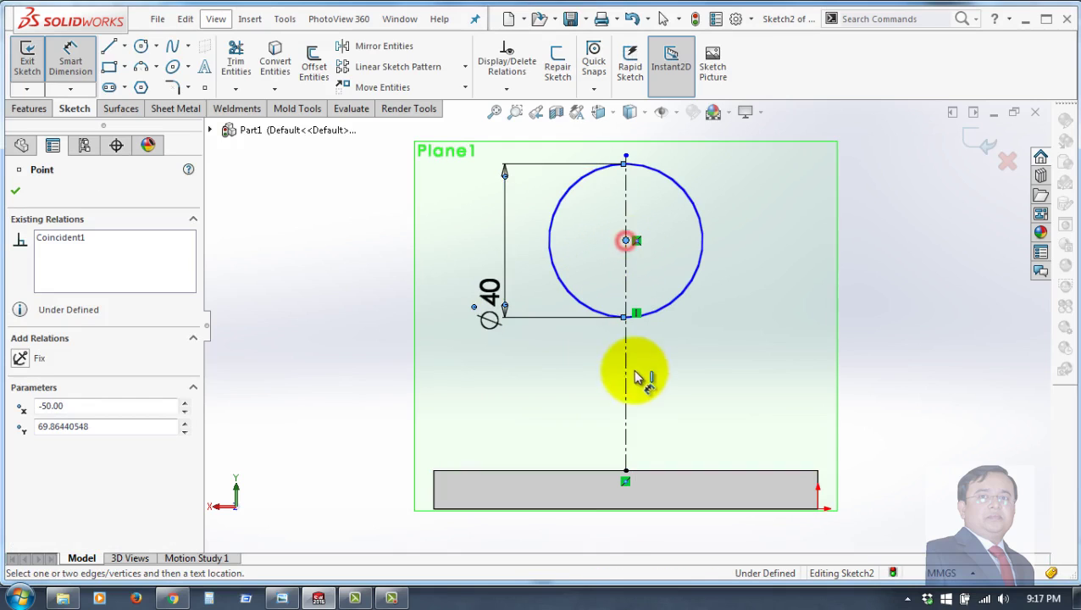
pyautogui.click(625, 471)
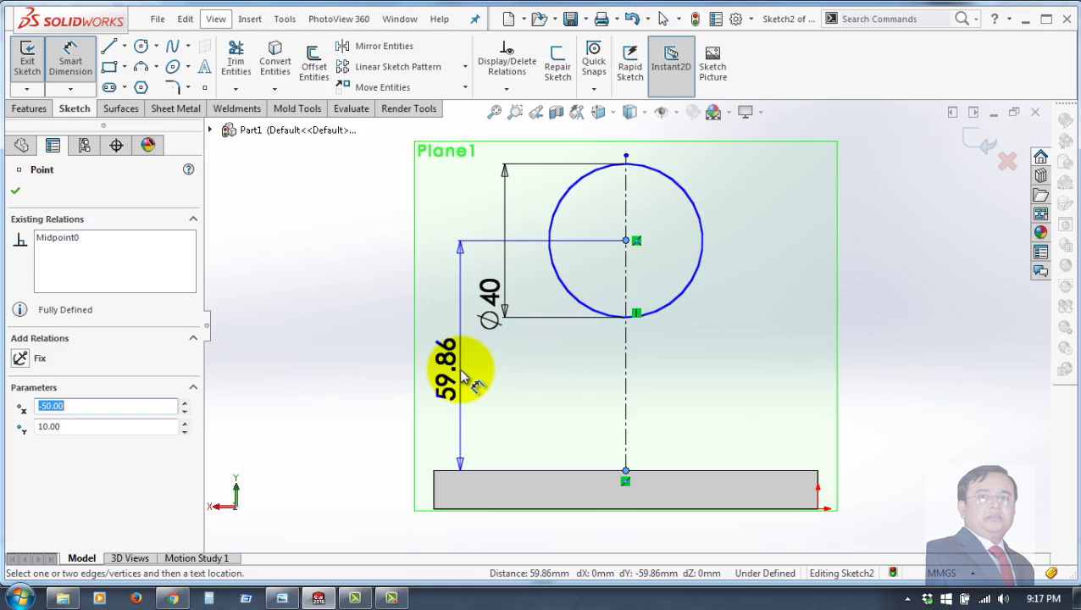
pyautogui.click(461, 377)
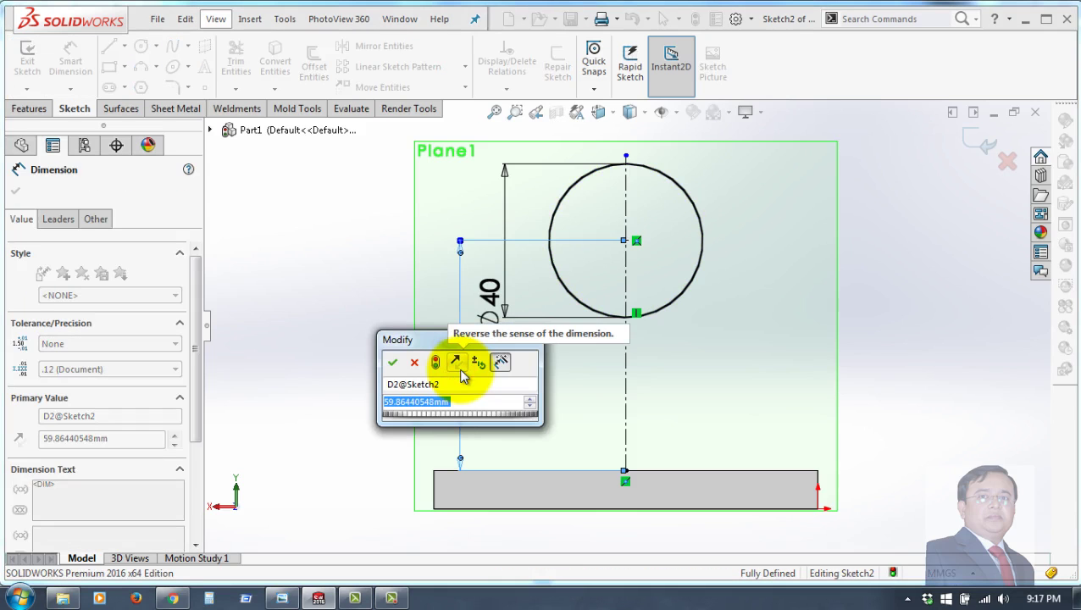
pyautogui.write('90')
pyautogui.press('Return')
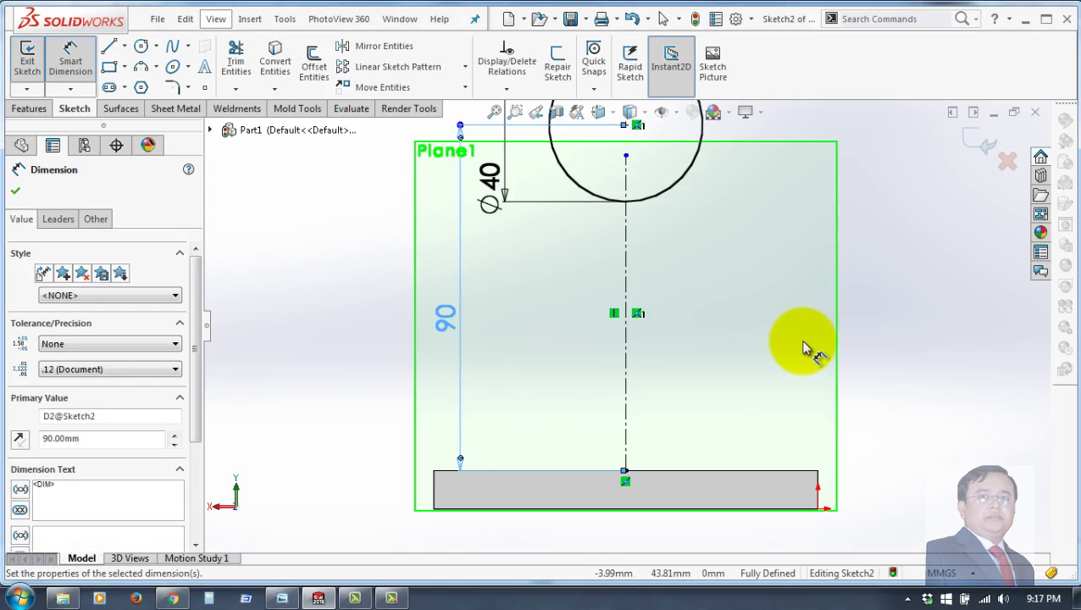
pyautogui.moveTo(749, 286); pyautogui.dragTo(738, 362, button='middle')
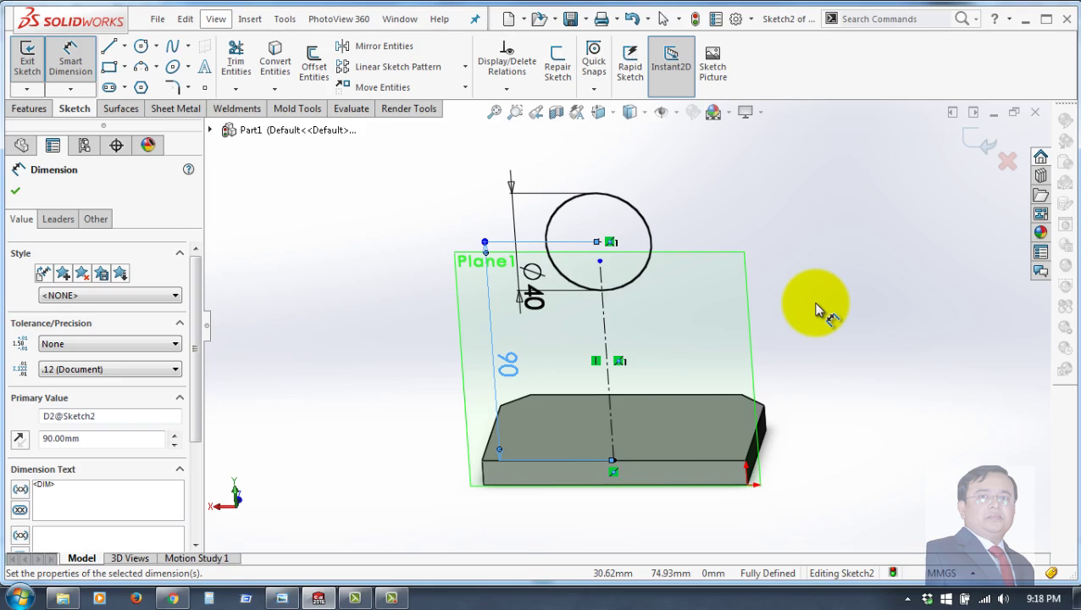
pyautogui.hotkey('ctrl', '8')
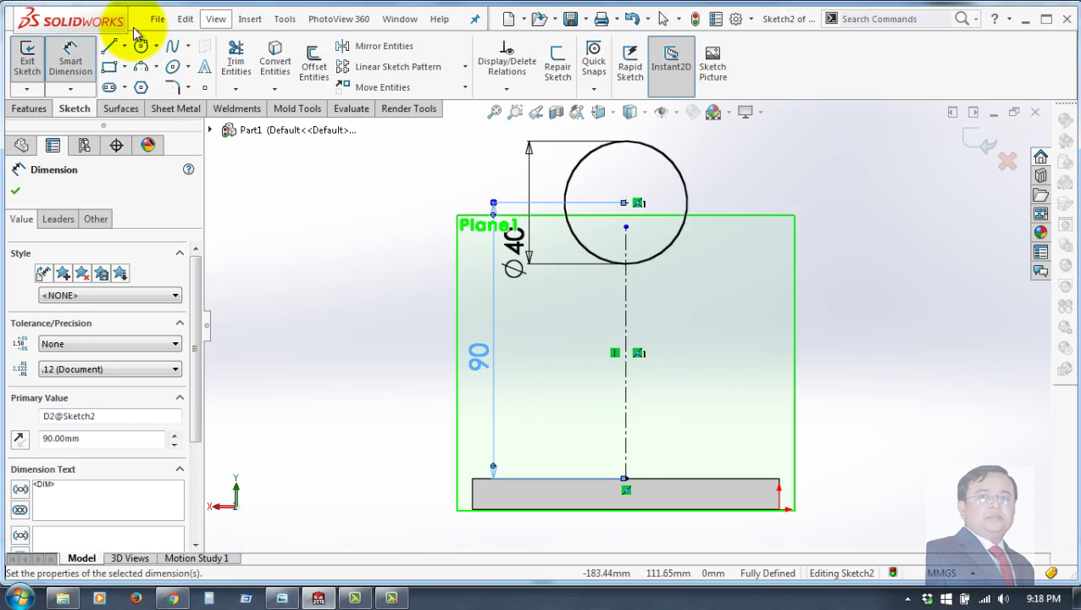
pyautogui.click(15, 191)
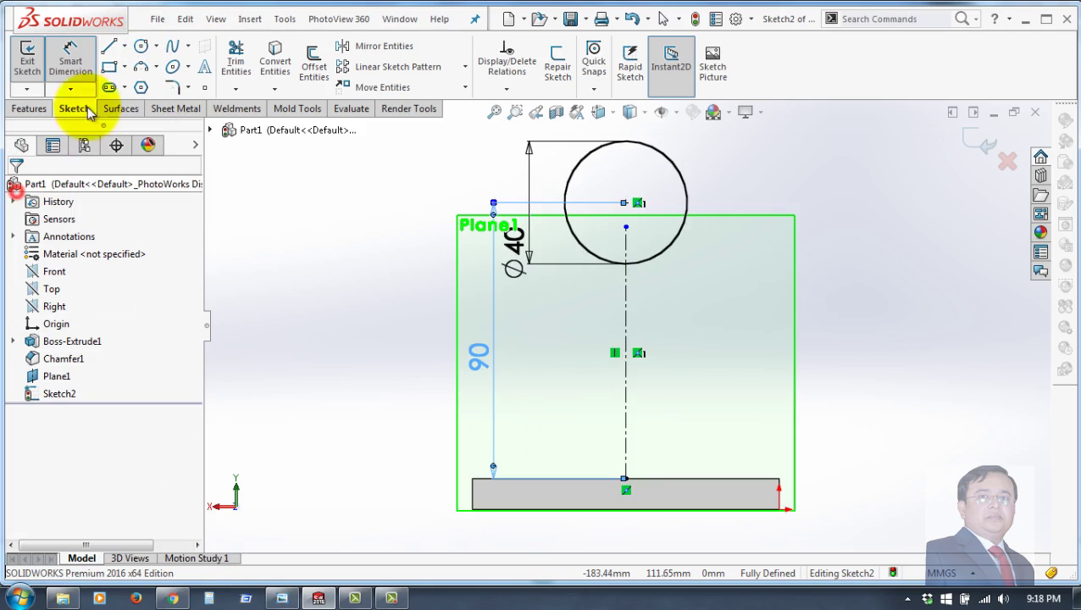
# Draw a larger circle concentric with the Ø40 circle and dimension it Ø70 mm
pyautogui.click(141, 45)
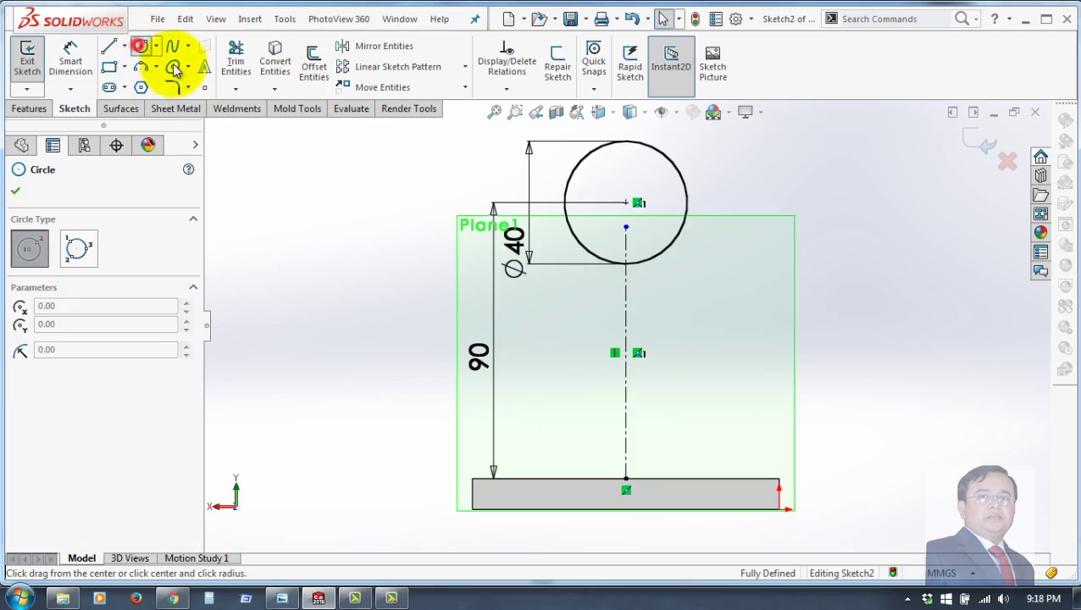
pyautogui.click(625, 204)
pyautogui.click(625, 350)
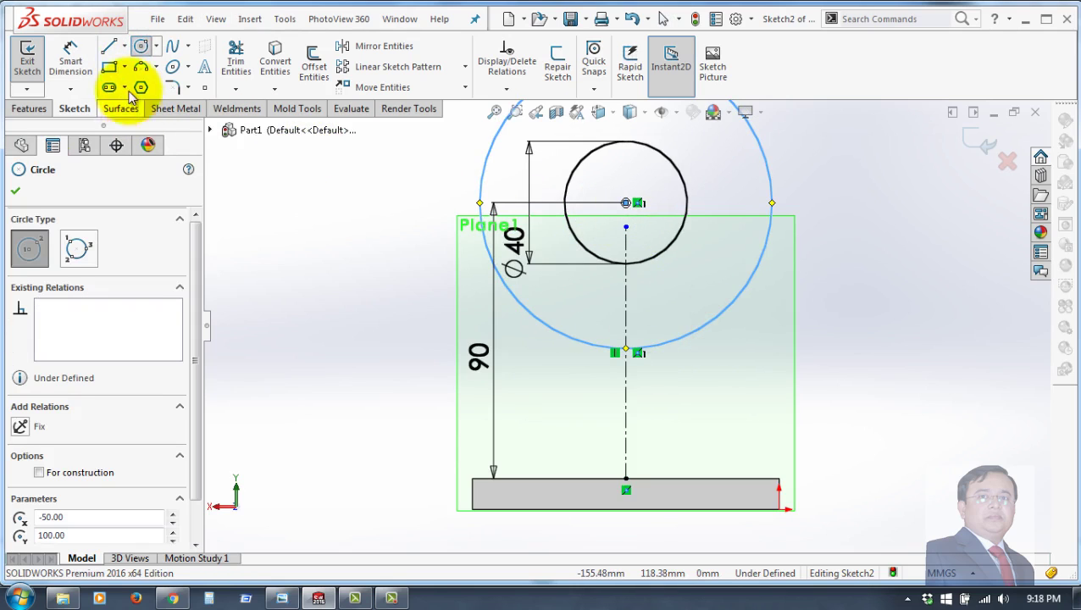
pyautogui.click(69, 53)
pyautogui.click(744, 295)
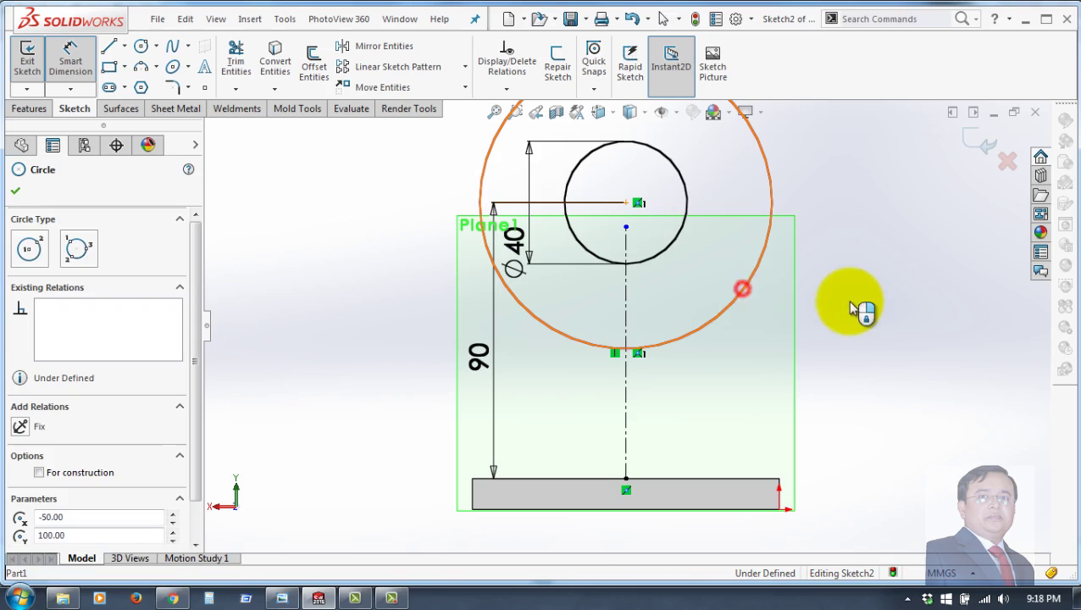
pyautogui.click(868, 308)
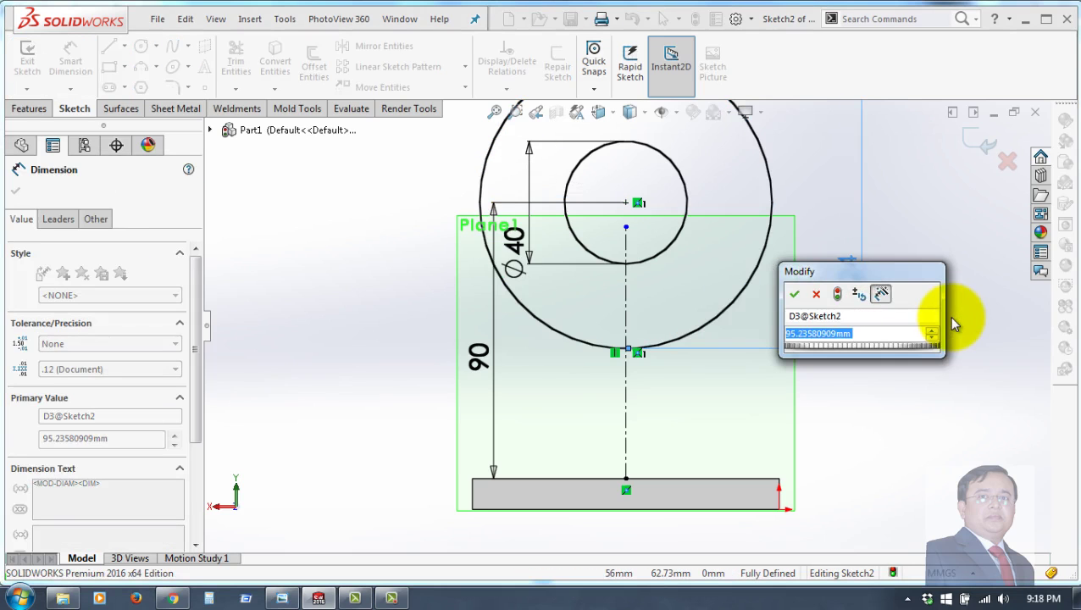
pyautogui.write('70')
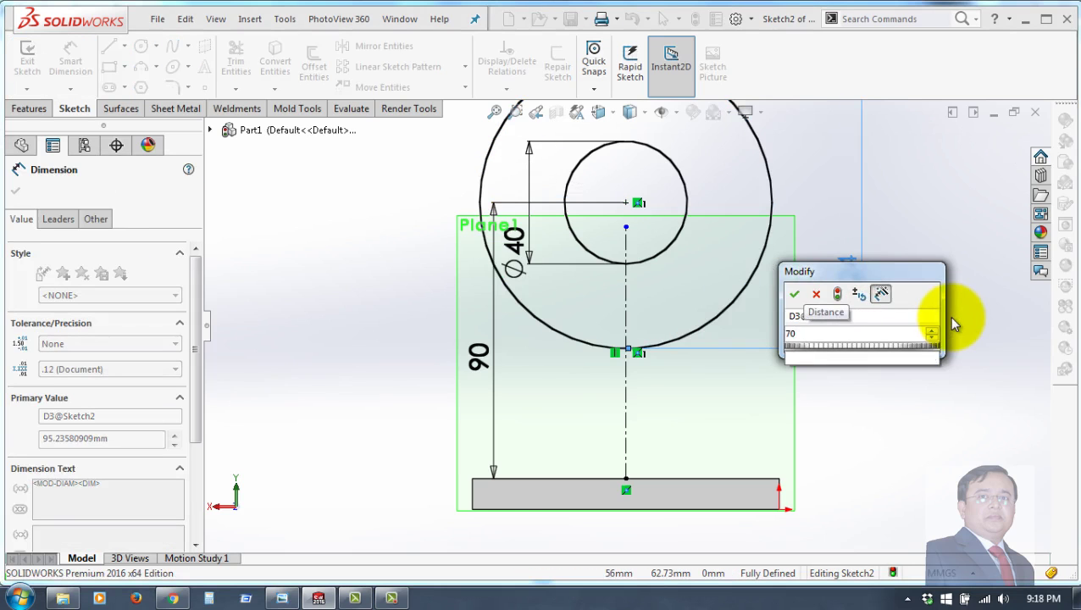
pyautogui.press('Return')
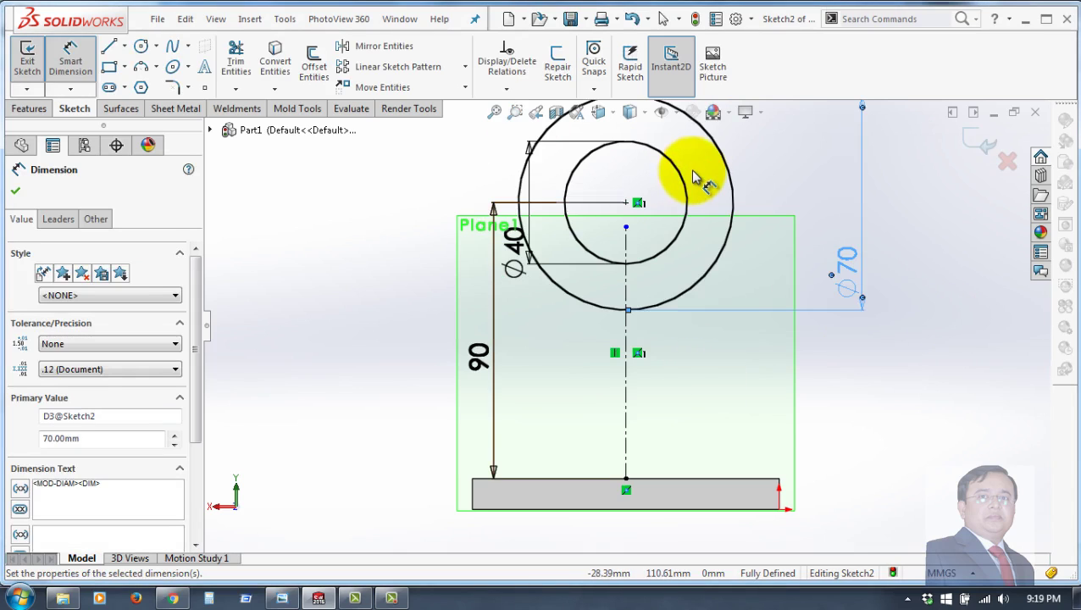
# Extrude the two-circle ring sketch 60 mm in the reversed direction as Boss-Extrude2
pyautogui.click(16, 194)
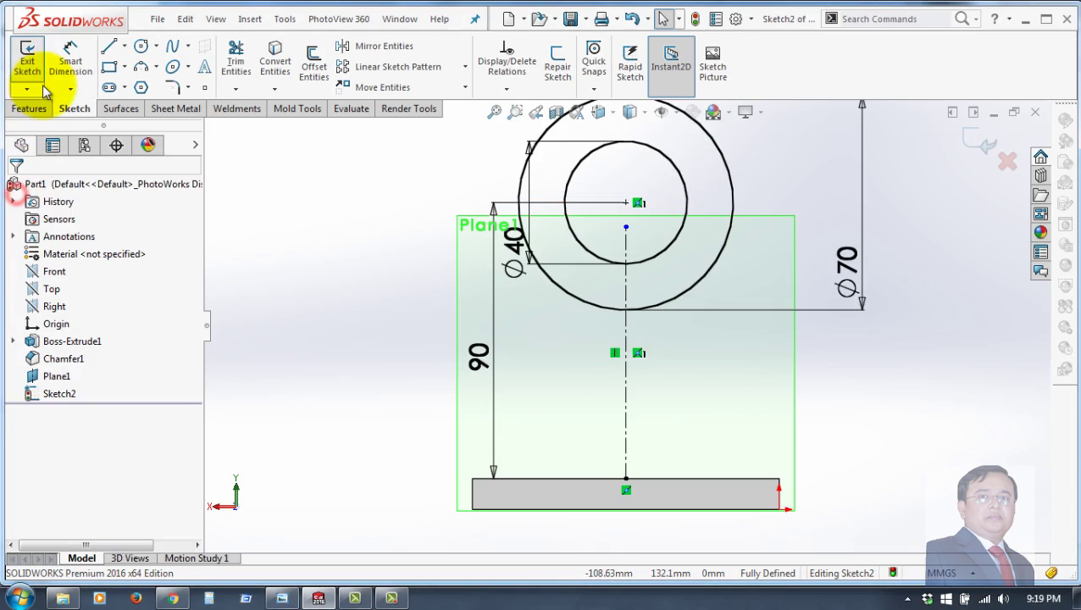
pyautogui.click(31, 109)
pyautogui.click(36, 61)
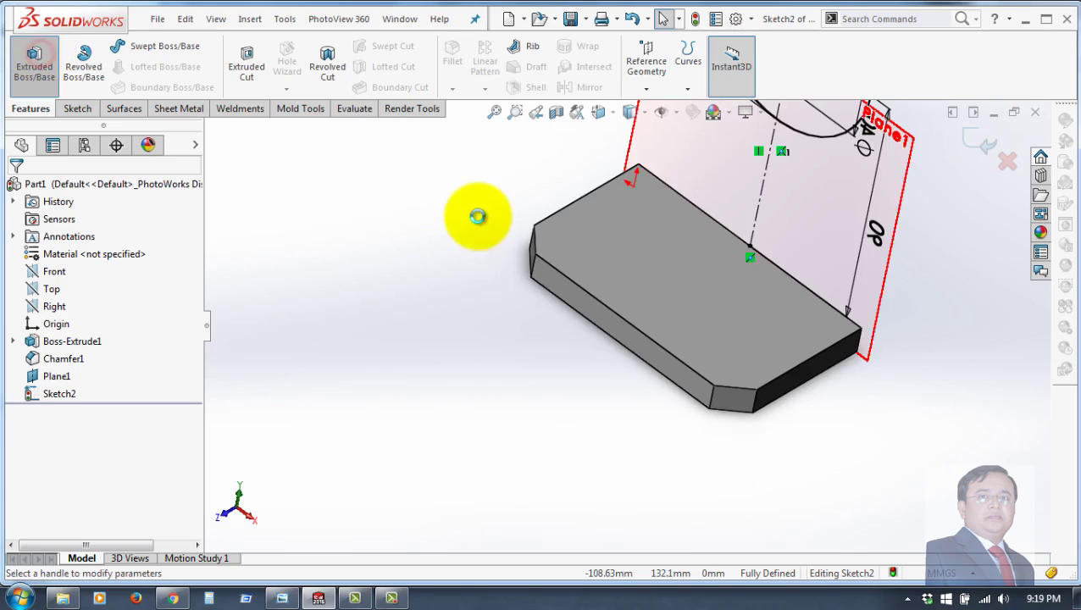
pyautogui.moveTo(840, 182)
pyautogui.mouseDown(button='middle')
pyautogui.moveTo(796, 210)
pyautogui.moveTo(767, 209)
pyautogui.mouseUp(button='middle')
pyautogui.click(20, 289)
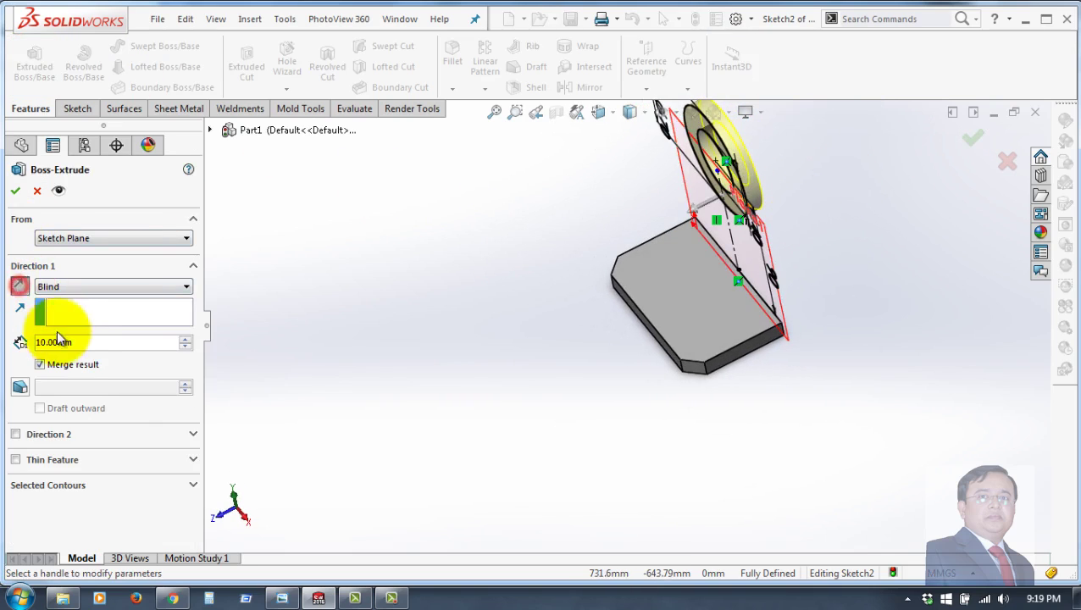
pyautogui.click(94, 343)
pyautogui.write('60')
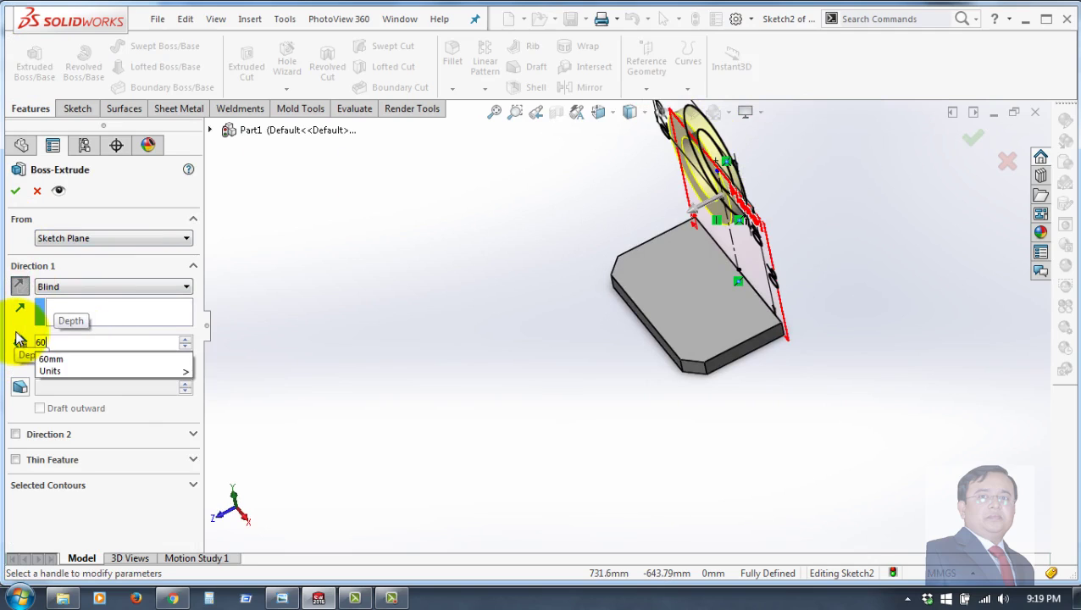
pyautogui.press('Return')
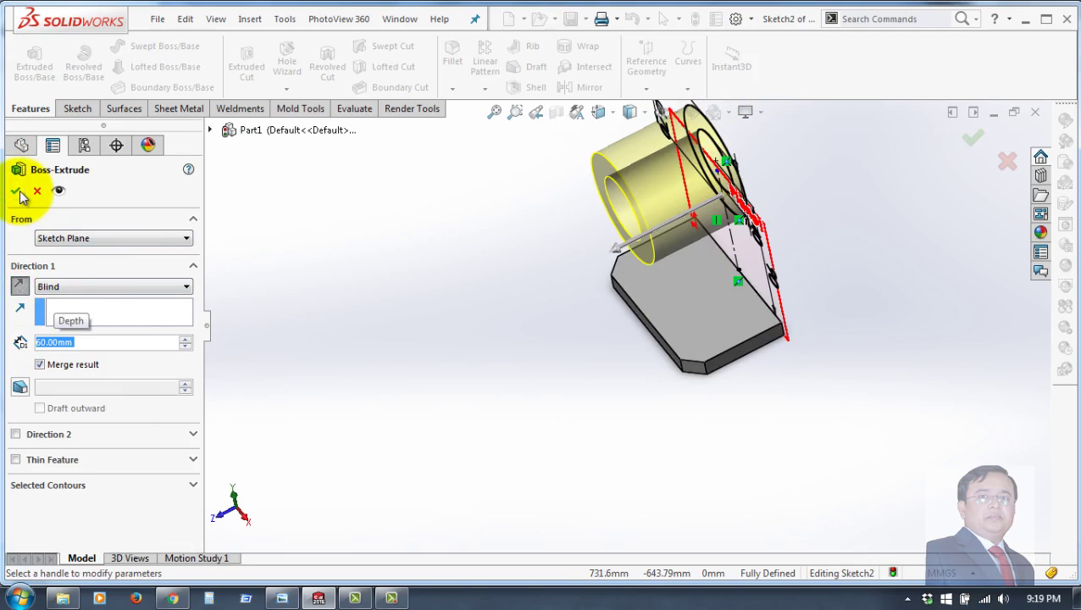
pyautogui.click(19, 190)
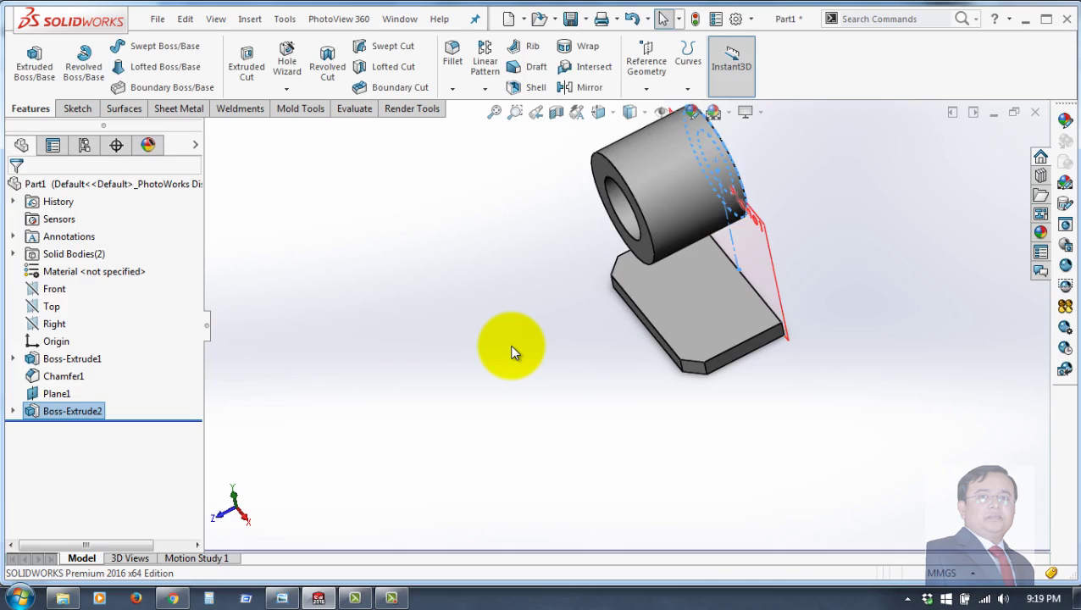
pyautogui.moveTo(559, 254)
pyautogui.mouseDown(button='middle')
pyautogui.moveTo(616, 242)
pyautogui.moveTo(569, 265)
pyautogui.moveTo(602, 288)
pyautogui.mouseUp(button='middle')
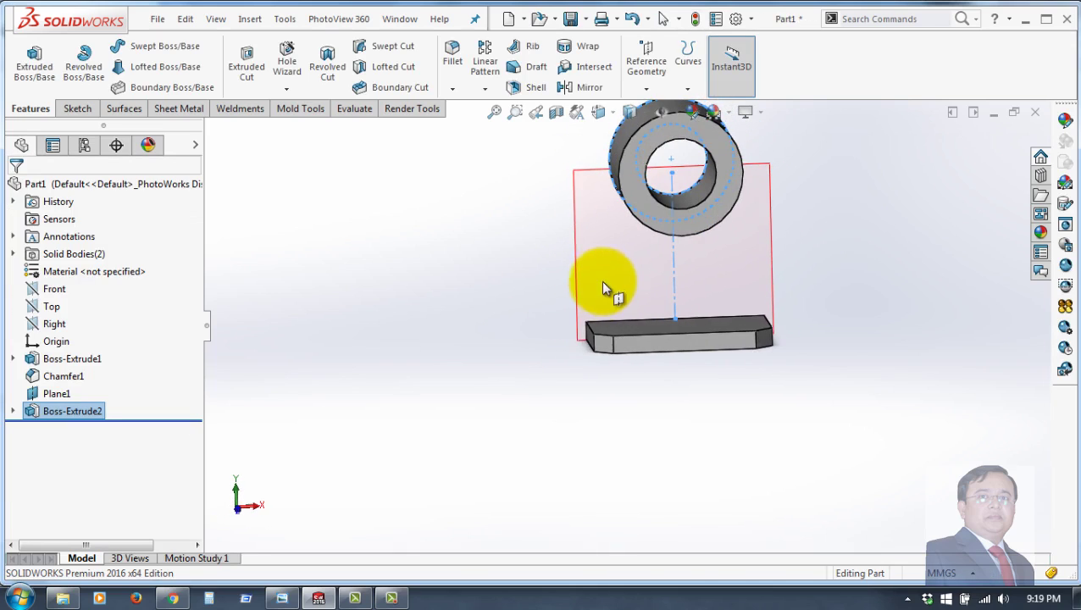
# In a new sketch on Plane1, draw a line from the plate's top-left corner to the ring's outer edge
pyautogui.click(697, 258)
pyautogui.click(759, 213)
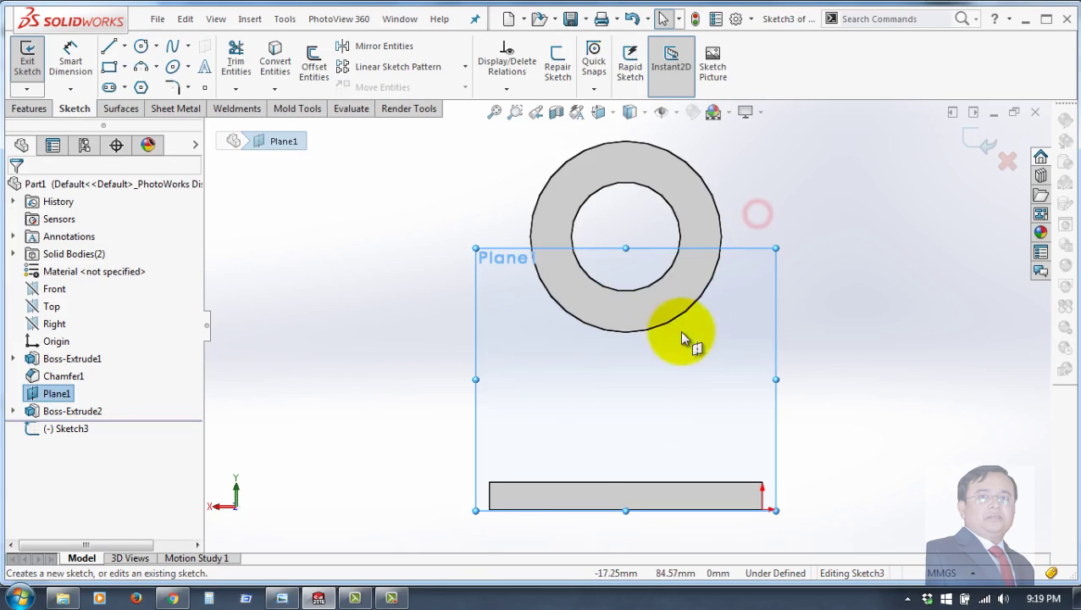
pyautogui.click(109, 46)
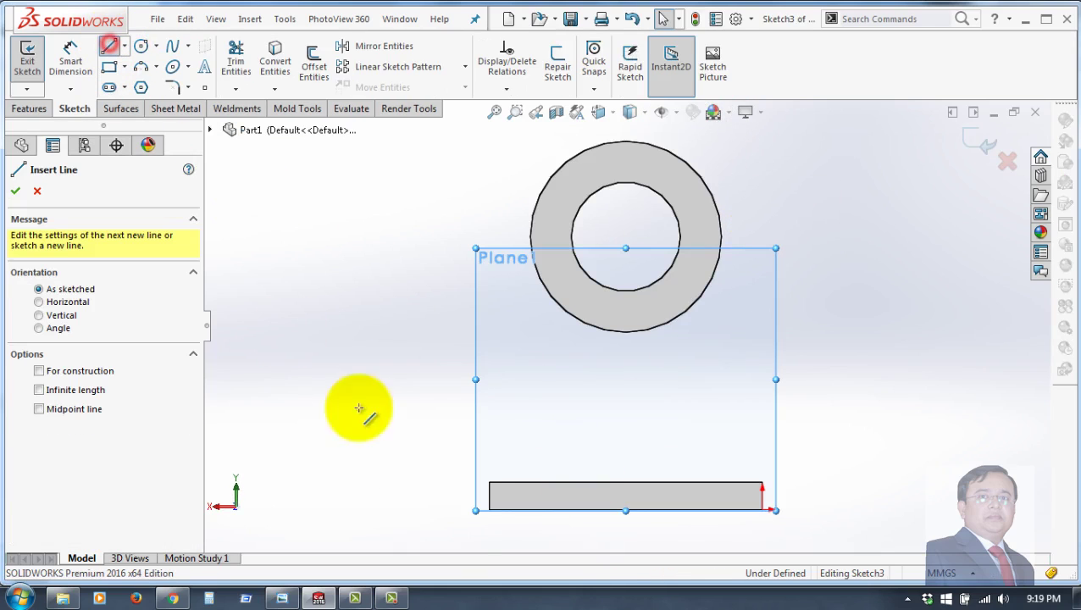
pyautogui.click(488, 484)
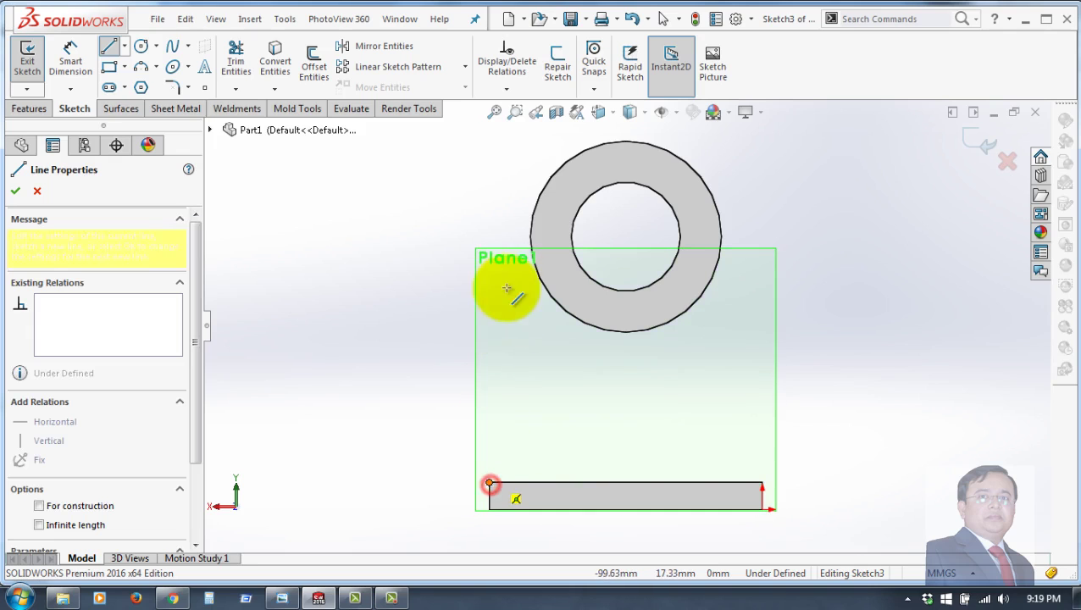
pyautogui.click(533, 211)
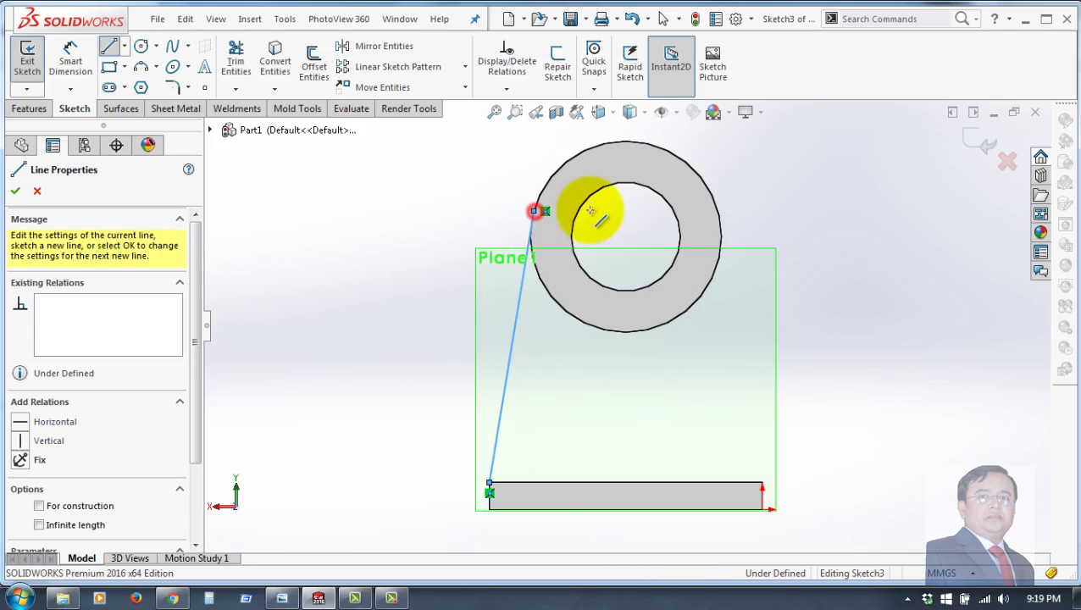
pyautogui.rightClick(818, 204)
pyautogui.click(874, 217)
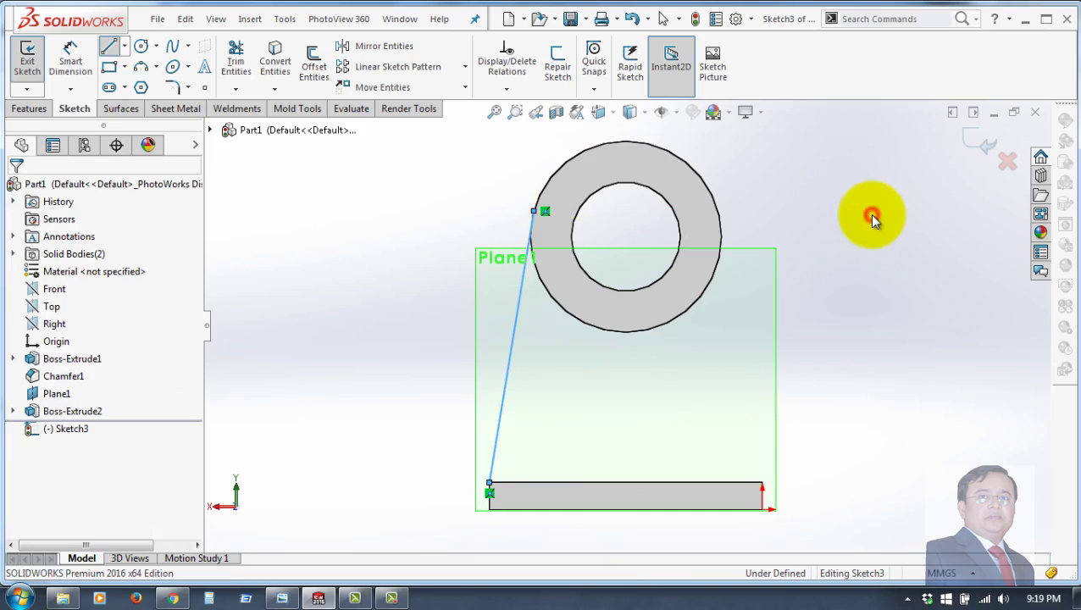
# Draw a second line from the plate's top-right corner to the ring's outer edge
pyautogui.click(108, 49)
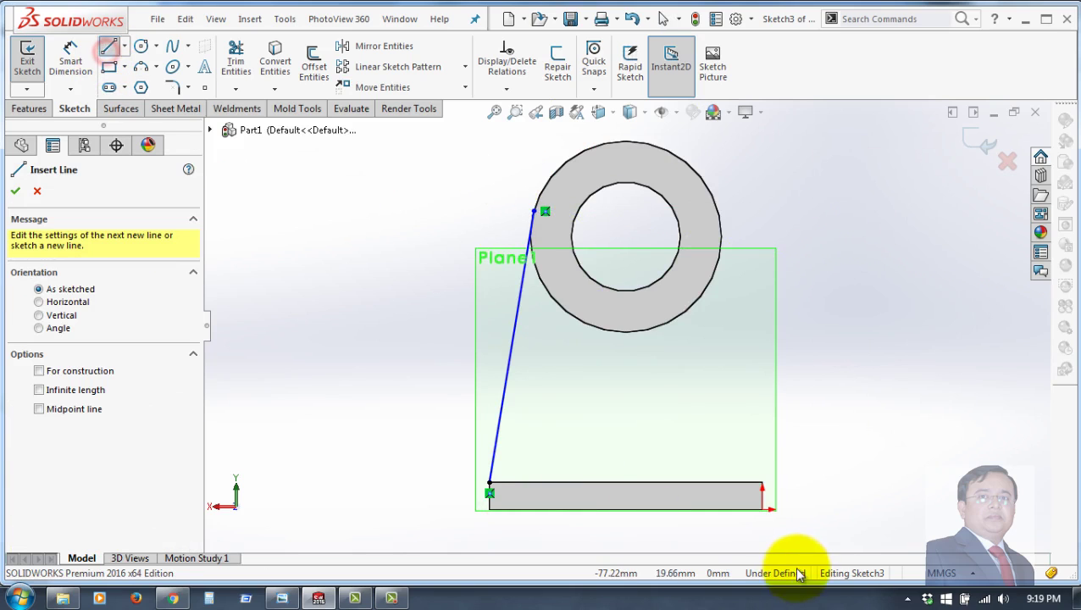
pyautogui.click(762, 483)
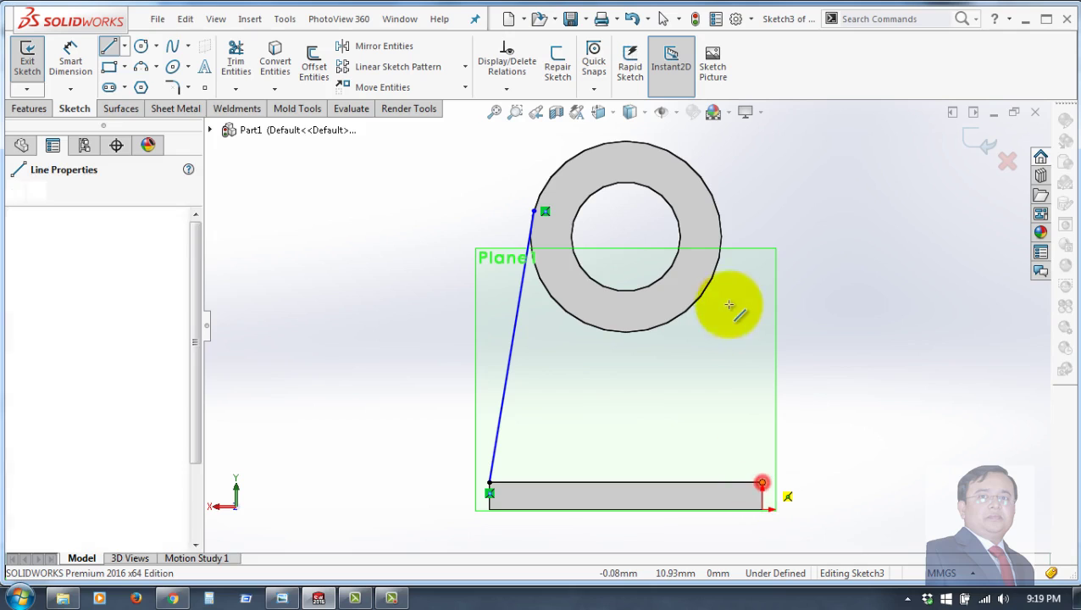
pyautogui.click(719, 230)
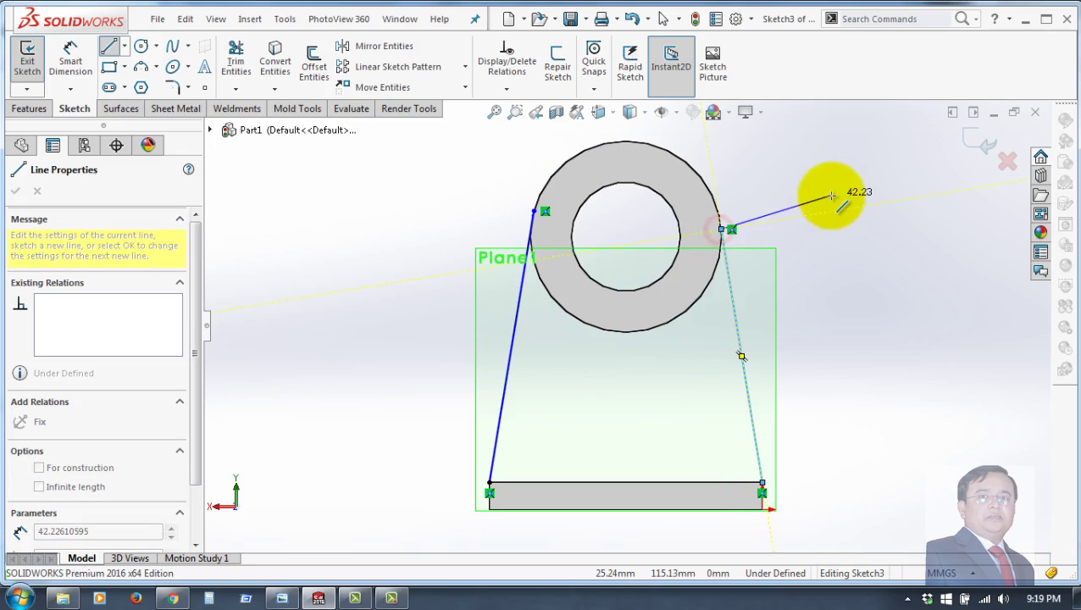
pyautogui.rightClick(830, 197)
pyautogui.click(844, 207)
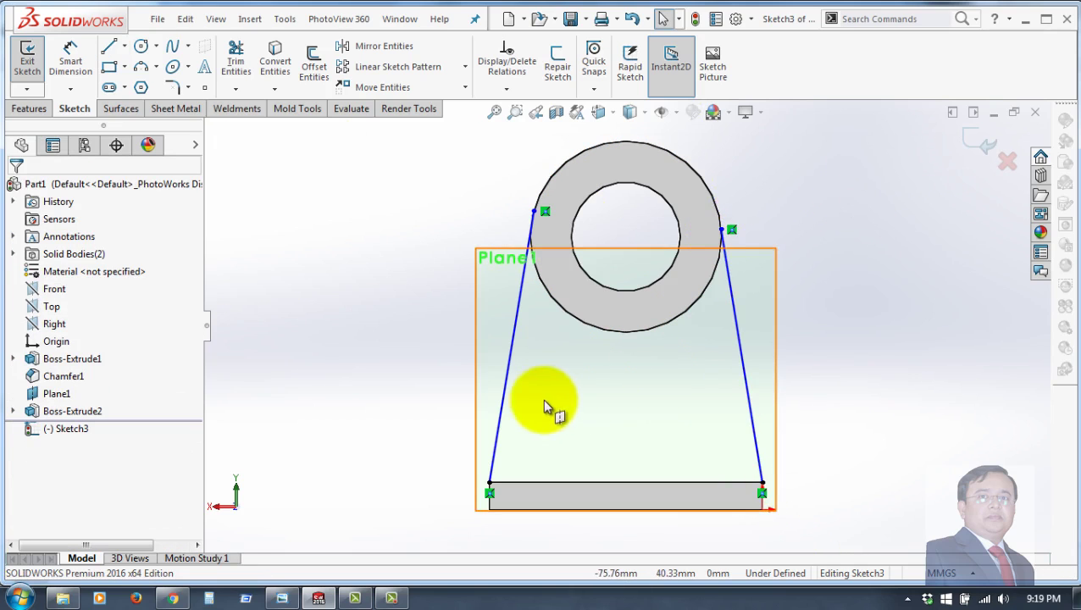
# Make the left and right slanted lines tangent to the ring's outer circle
pyautogui.click(507, 397)
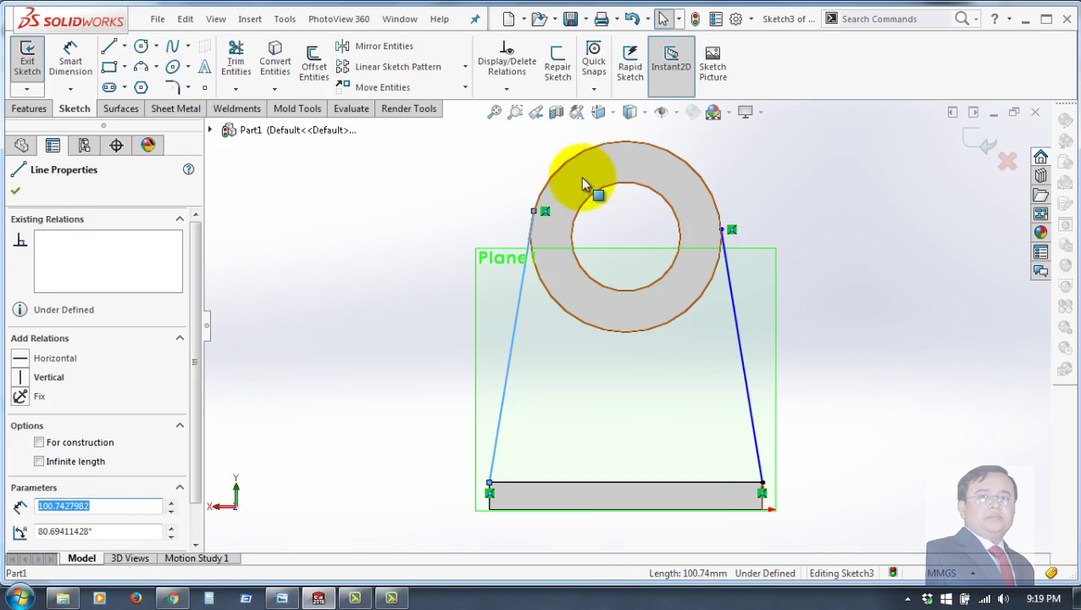
pyautogui.keyDown('ctrl'); pyautogui.click(559, 163); pyautogui.keyUp('ctrl')
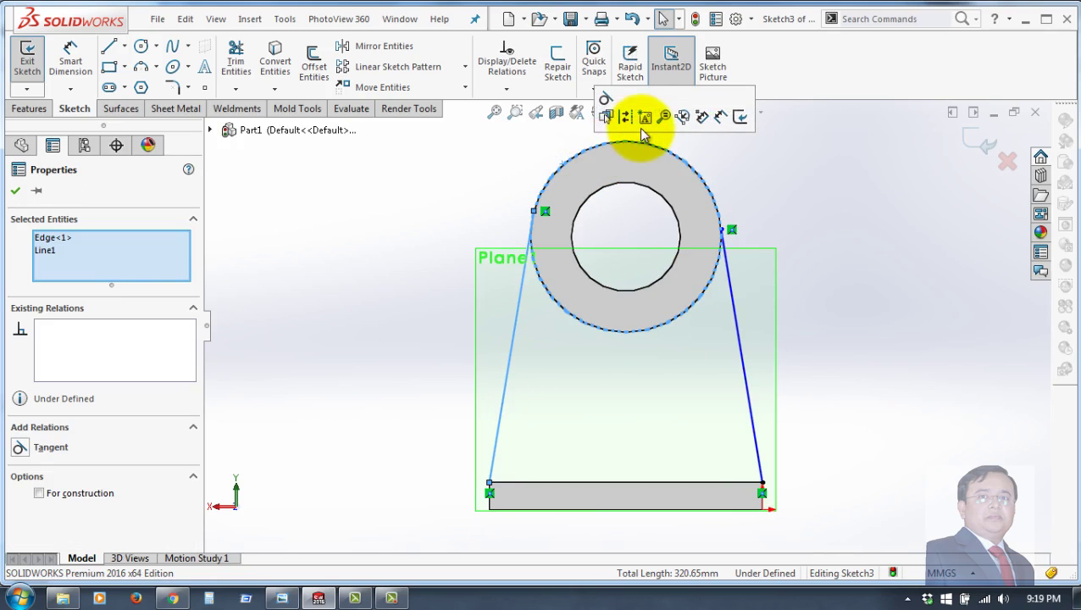
pyautogui.click(604, 99)
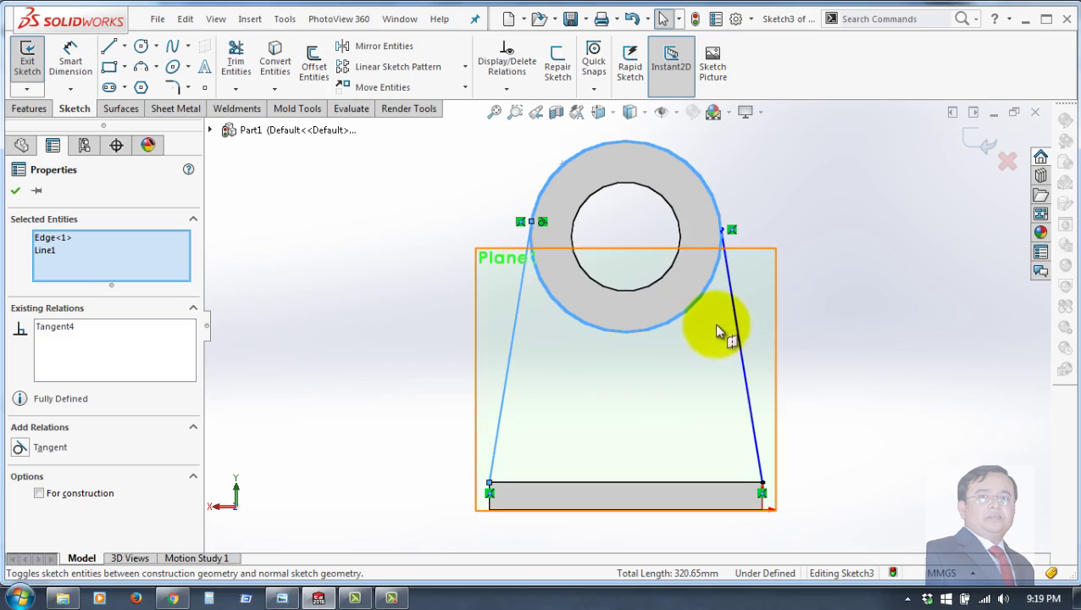
pyautogui.click(20, 194)
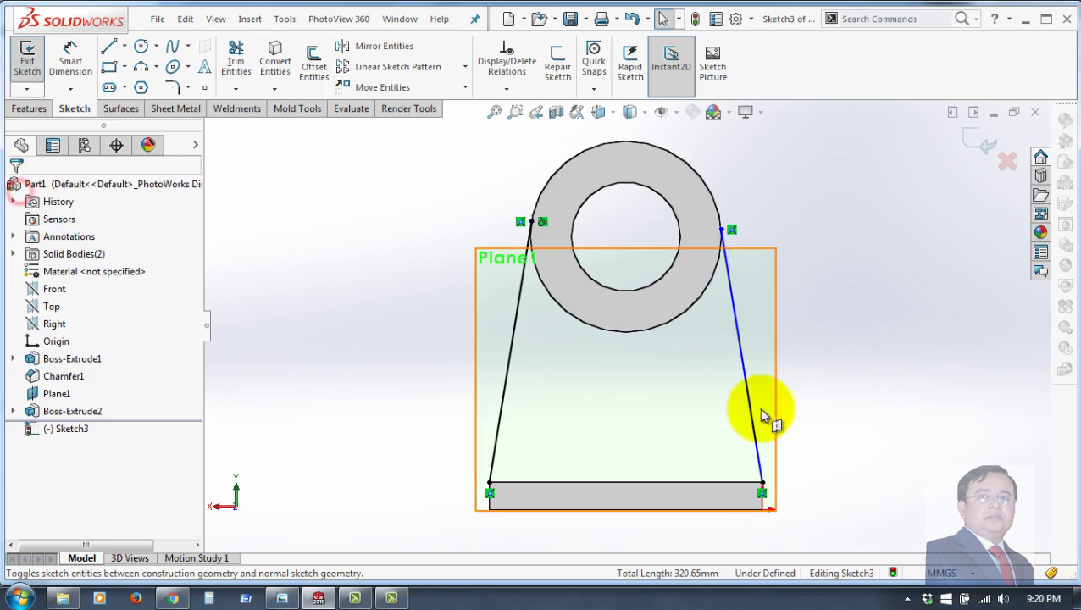
pyautogui.click(738, 339)
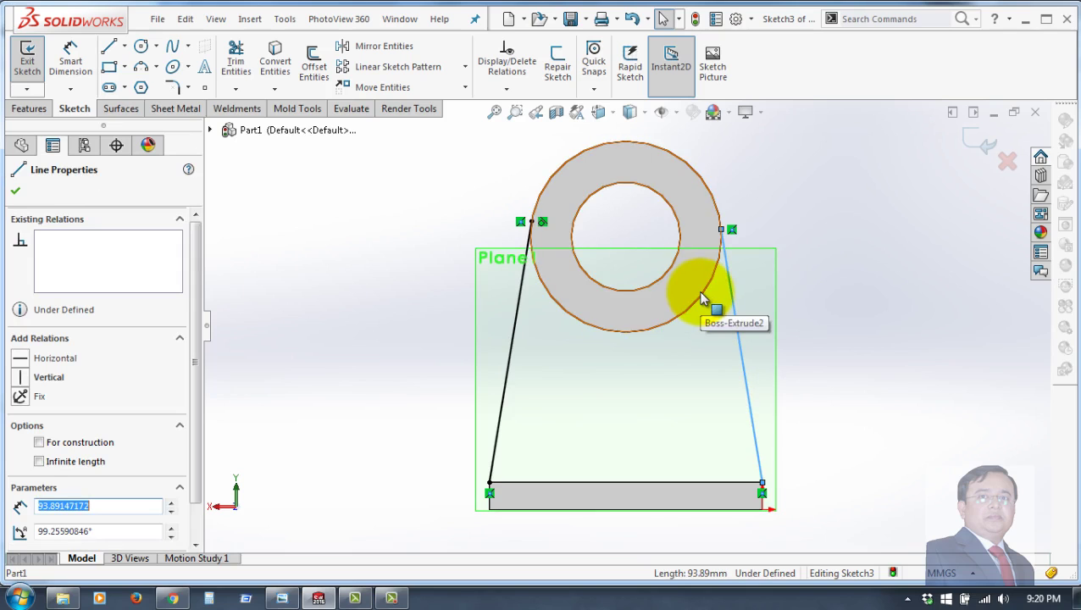
pyautogui.keyDown('ctrl'); pyautogui.click(705, 294); pyautogui.keyUp('ctrl')
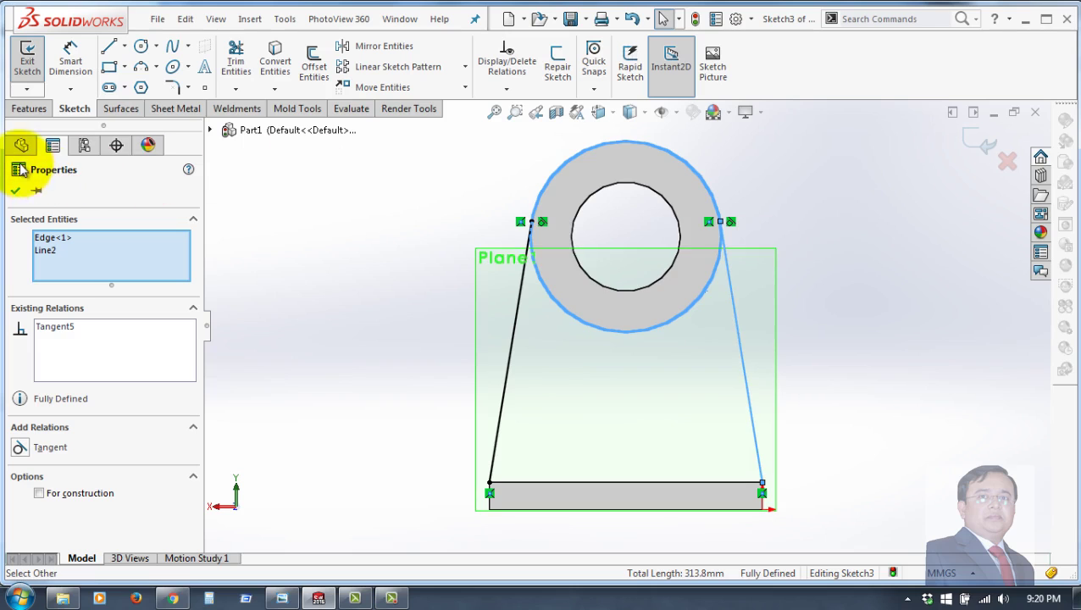
pyautogui.click(16, 193)
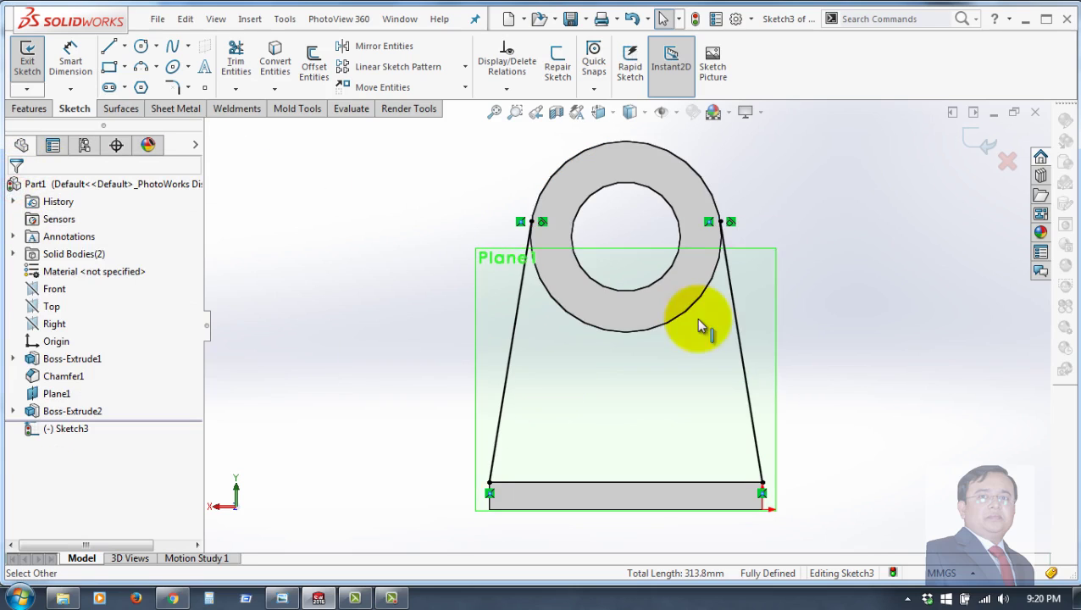
# Convert the ring's outer circle and the base's top edge into the Plane1 sketch
pyautogui.click(646, 328)
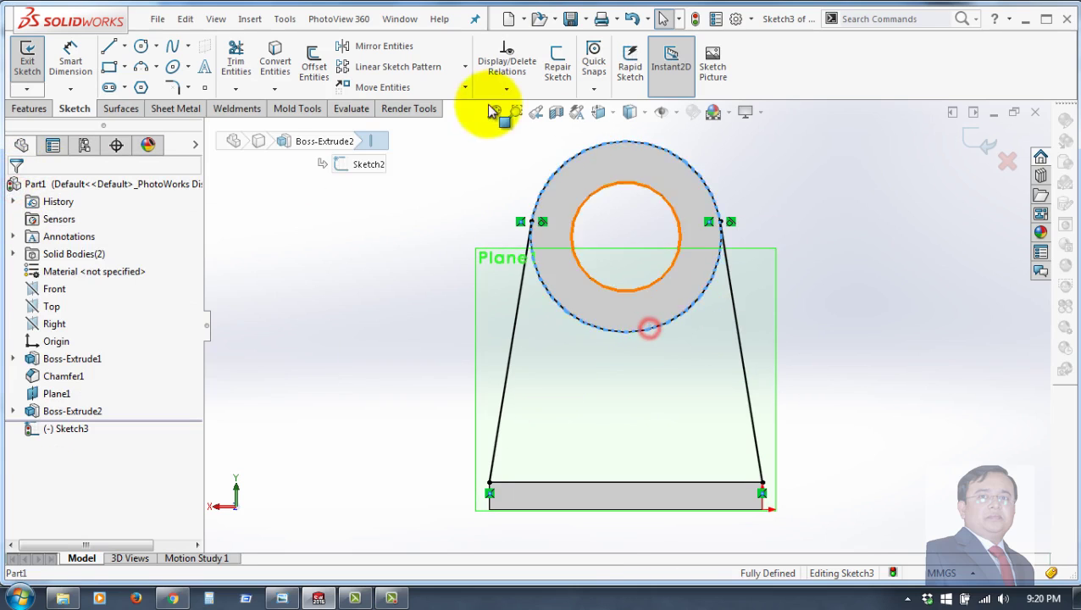
pyautogui.click(276, 55)
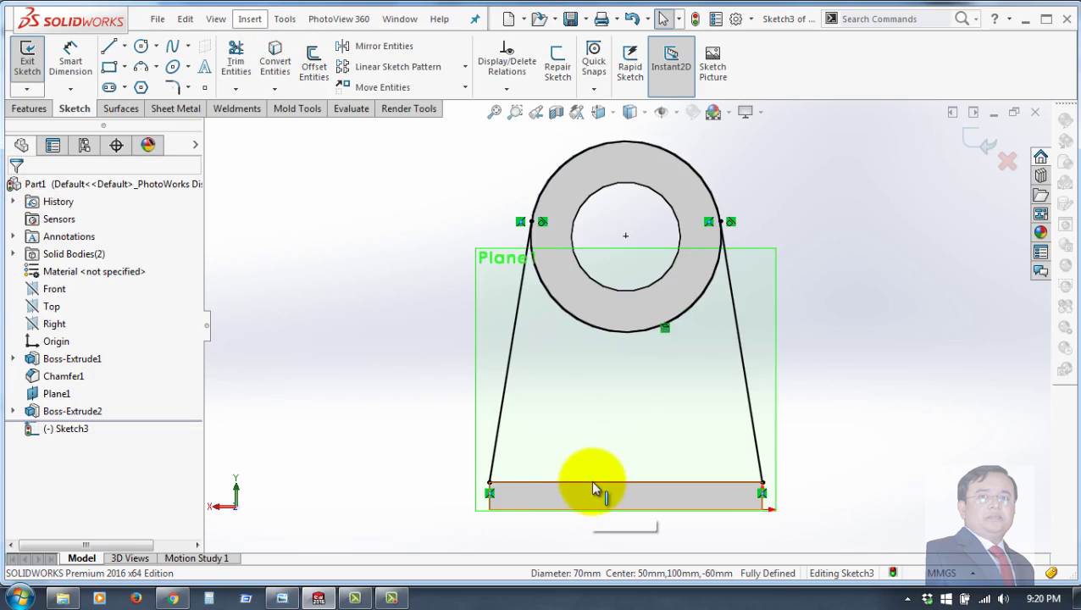
pyautogui.click(592, 482)
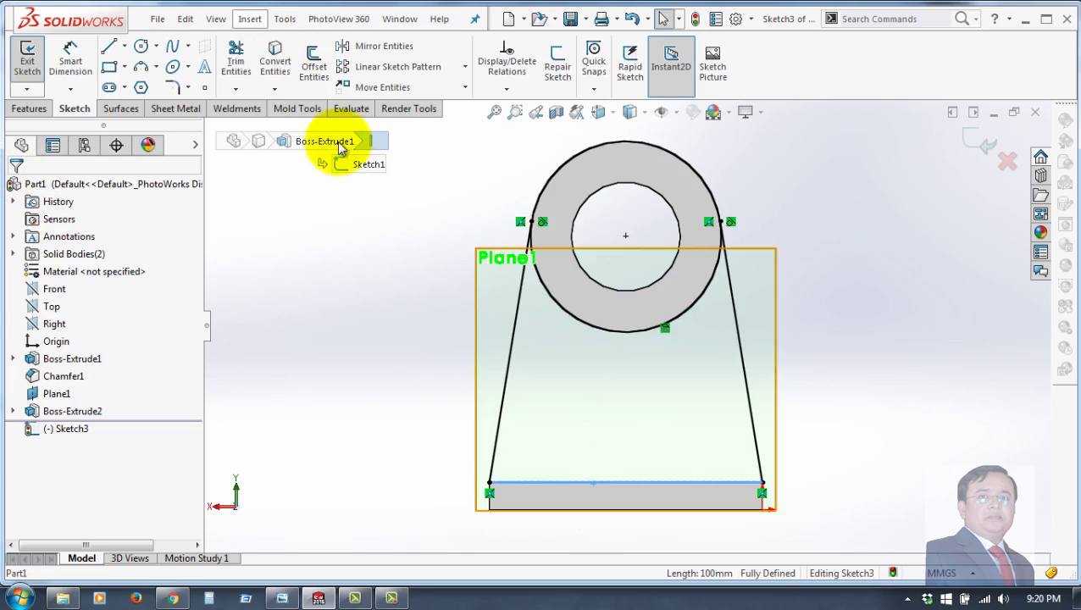
pyautogui.click(275, 58)
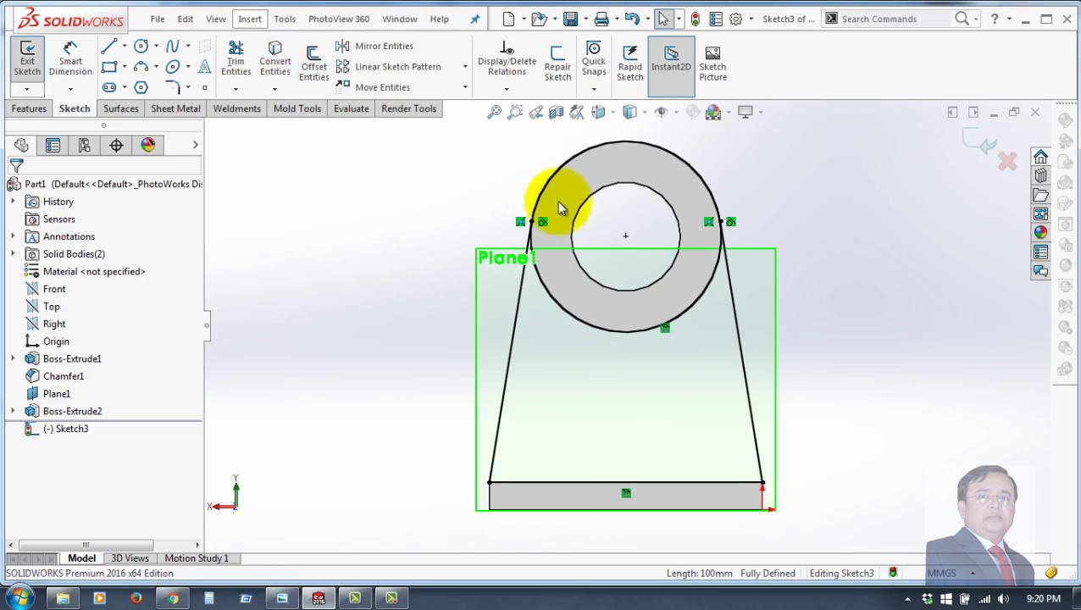
pyautogui.click(551, 193)
pyautogui.click(234, 55)
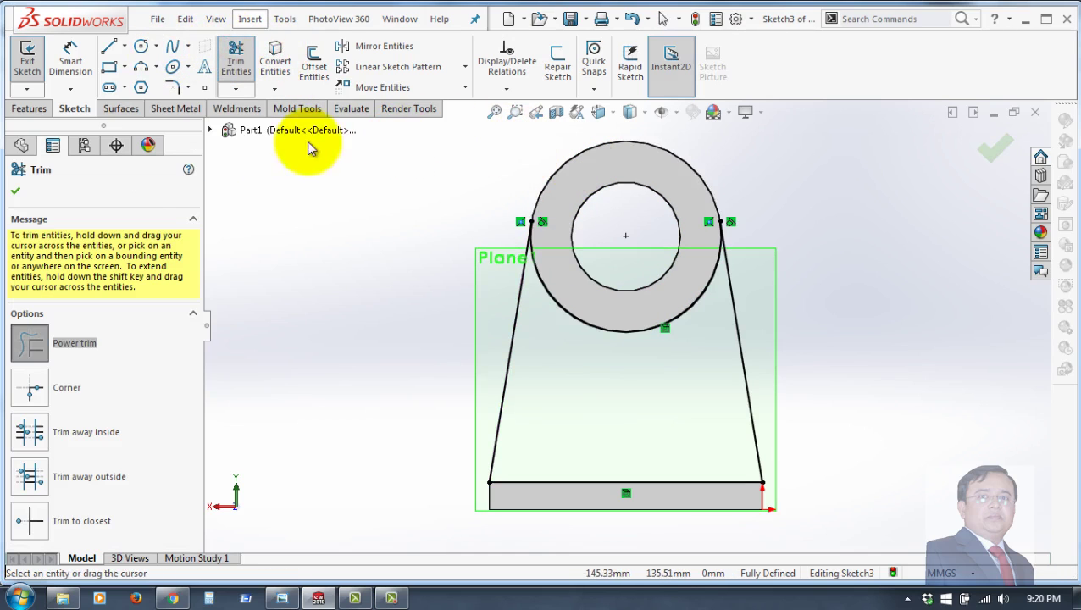
pyautogui.click(16, 193)
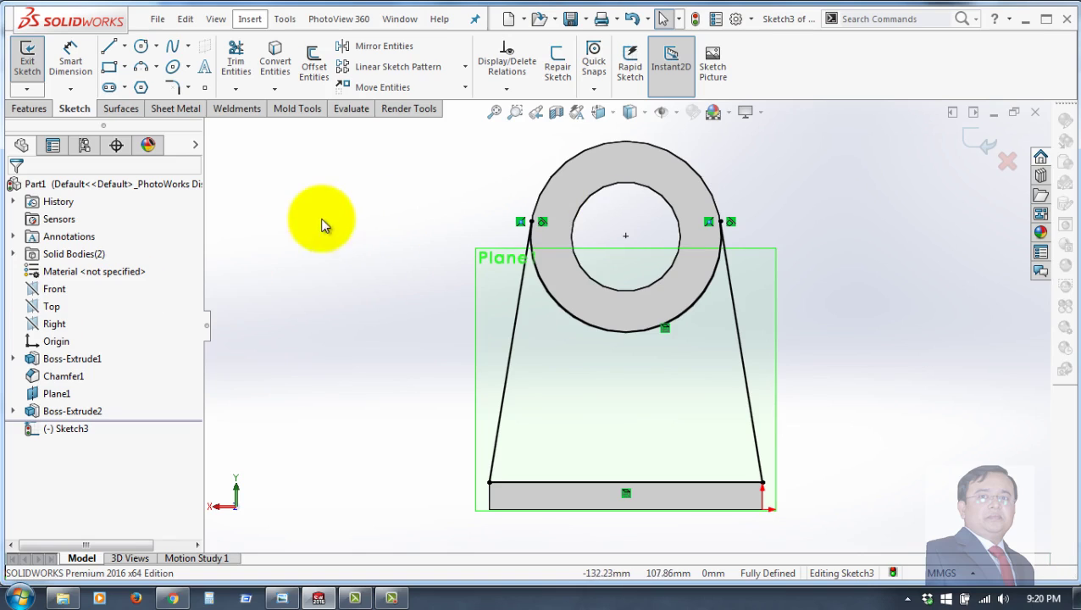
pyautogui.moveTo(367, 275)
pyautogui.mouseDown(button='middle')
pyautogui.moveTo(658, 410)
pyautogui.moveTo(307, 314)
pyautogui.mouseUp(button='middle')
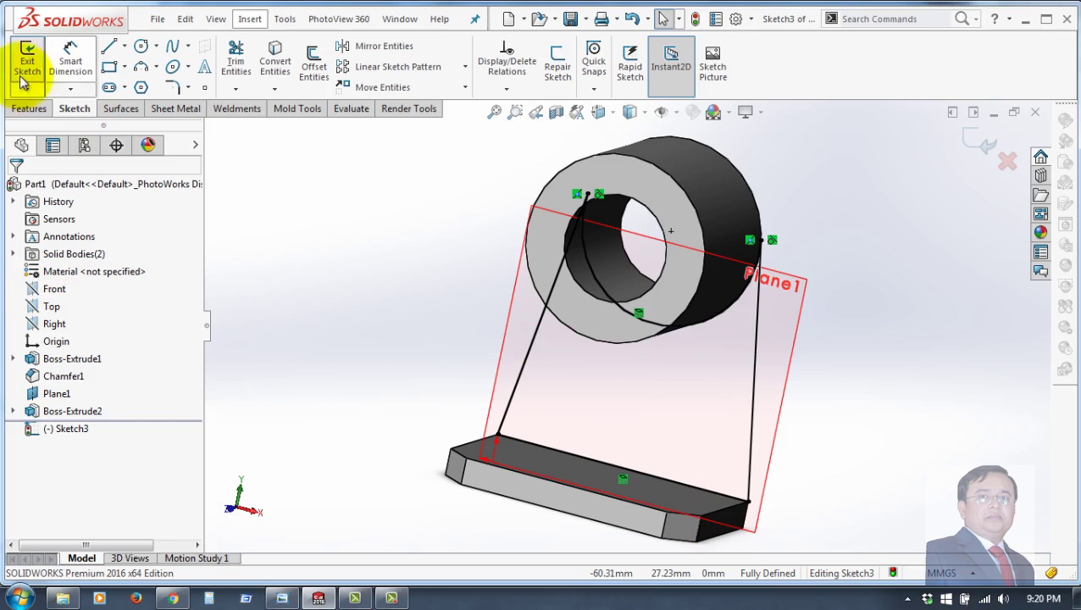
# Extrude the Plane1 sketch 10 mm in the reversed direction, creating Boss-Extrude3
pyautogui.click(30, 109)
pyautogui.click(32, 61)
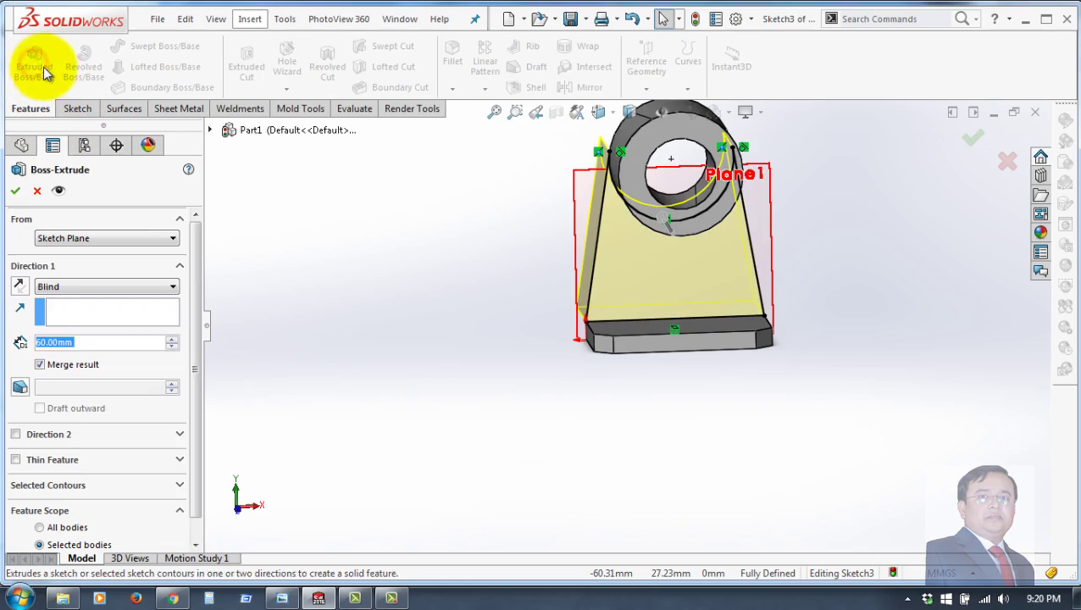
pyautogui.click(21, 288)
pyautogui.moveTo(441, 371); pyautogui.dragTo(460, 437, button='middle')
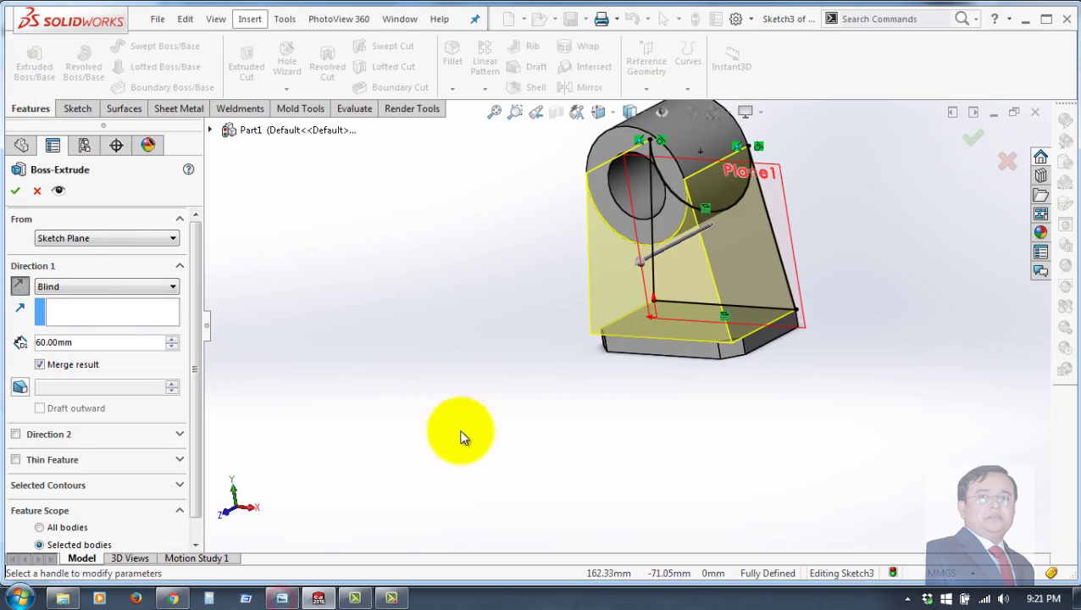
pyautogui.doubleClick(113, 342)
pyautogui.write('10')
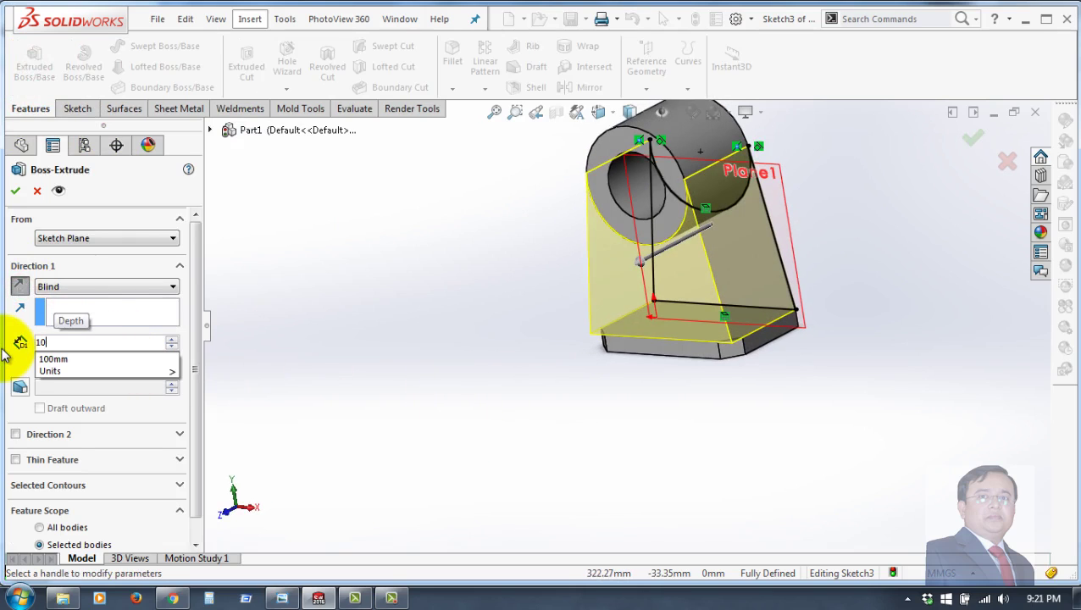
pyautogui.press('Return')
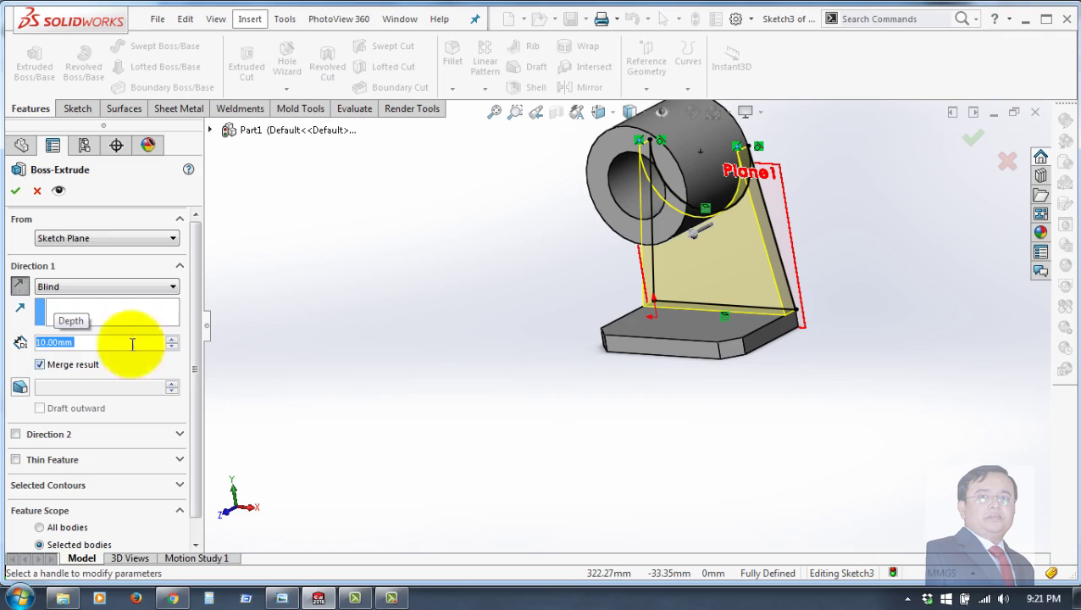
pyautogui.moveTo(490, 450)
pyautogui.mouseDown(button='middle')
pyautogui.moveTo(680, 390)
pyautogui.moveTo(595, 393)
pyautogui.mouseUp(button='middle')
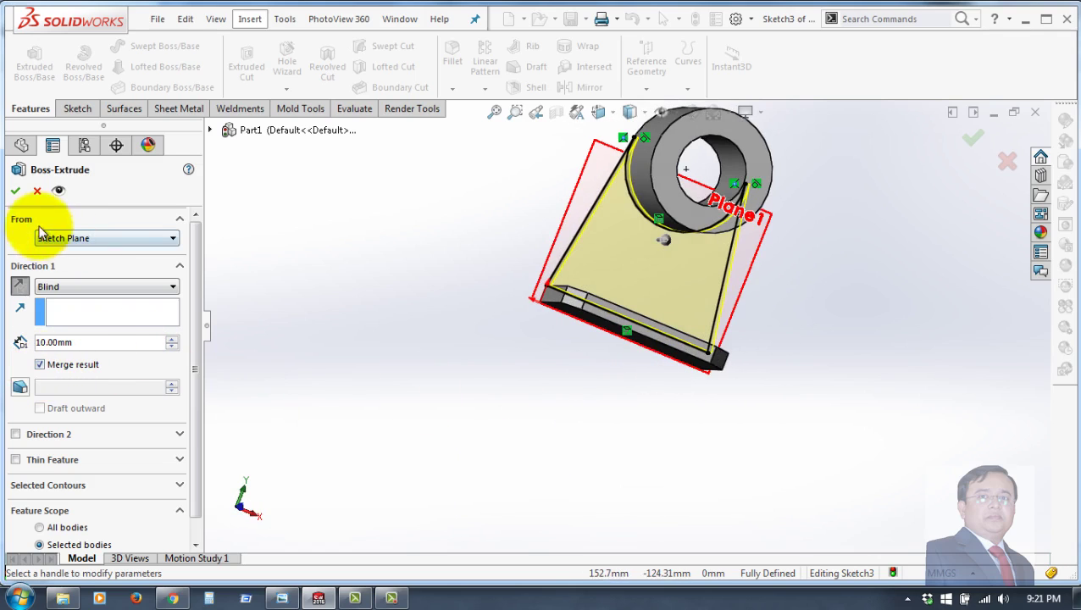
pyautogui.click(15, 190)
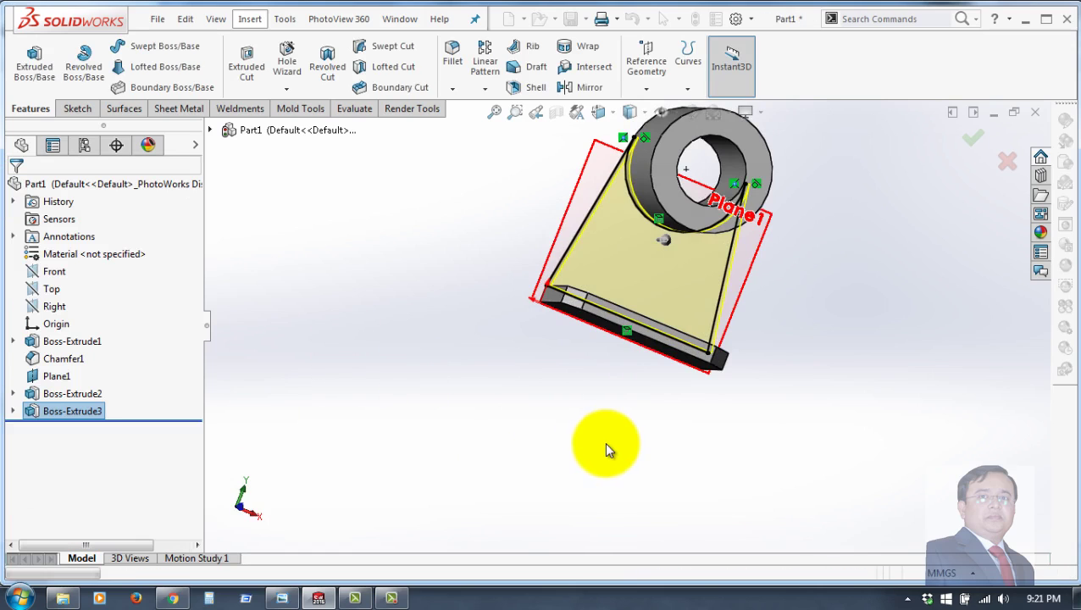
# Inspect the new plate from other angles and select its face for a new sketch
pyautogui.moveTo(604, 442); pyautogui.dragTo(597, 433, button='middle')
pyautogui.moveTo(640, 475); pyautogui.dragTo(584, 466, button='middle')
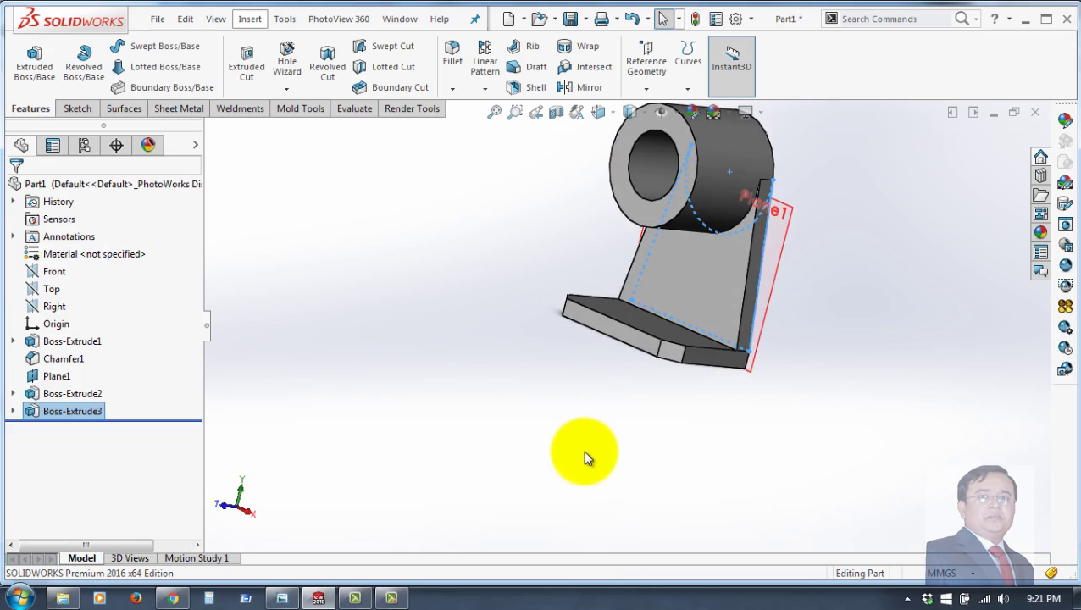
pyautogui.click(582, 450)
pyautogui.moveTo(748, 461)
pyautogui.mouseDown(button='middle')
pyautogui.moveTo(712, 412)
pyautogui.moveTo(721, 490)
pyautogui.mouseUp(button='middle')
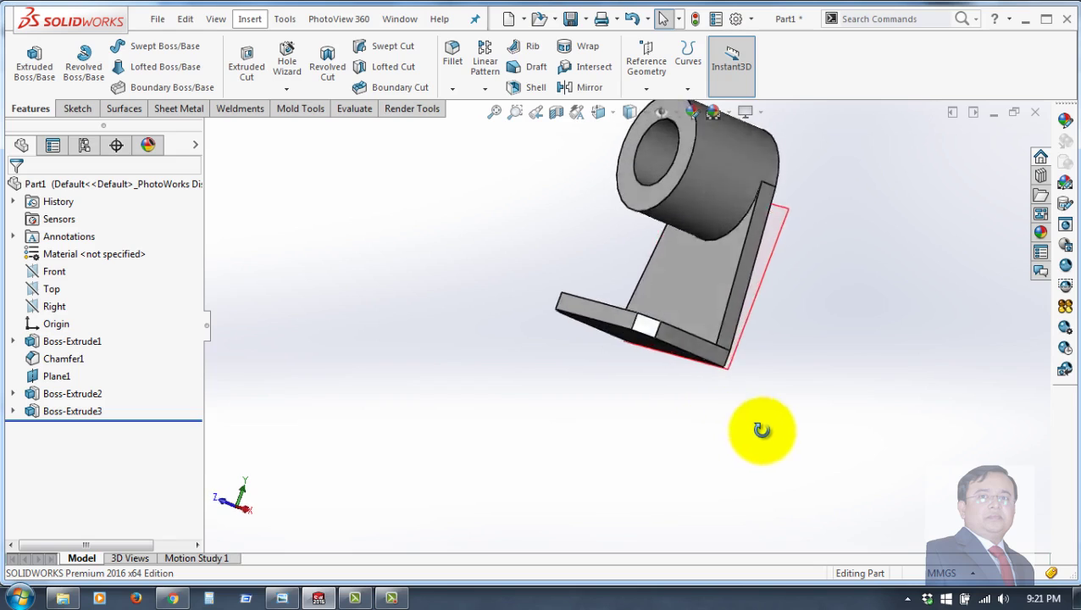
pyautogui.click(639, 330)
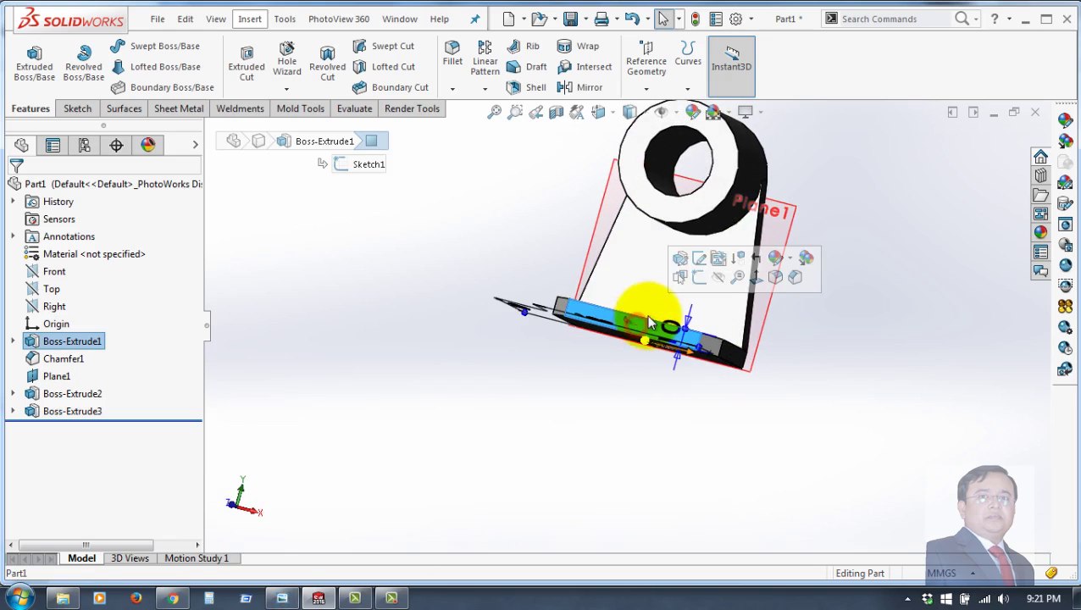
# Start a sketch on the plate face and draw a vertical line from the bottom edge to the arc
pyautogui.click(699, 274)
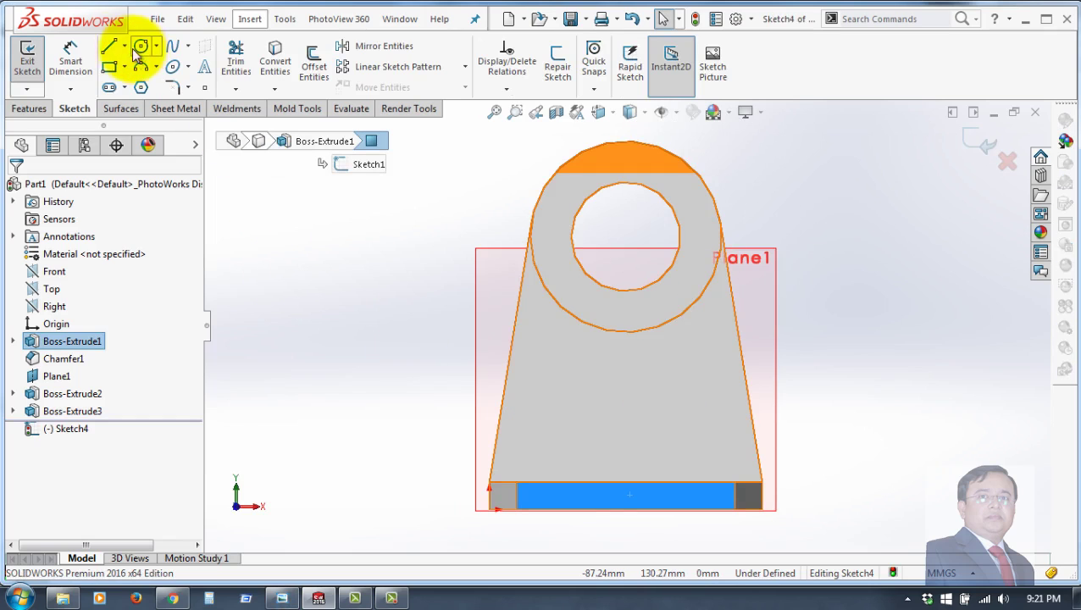
pyautogui.click(110, 50)
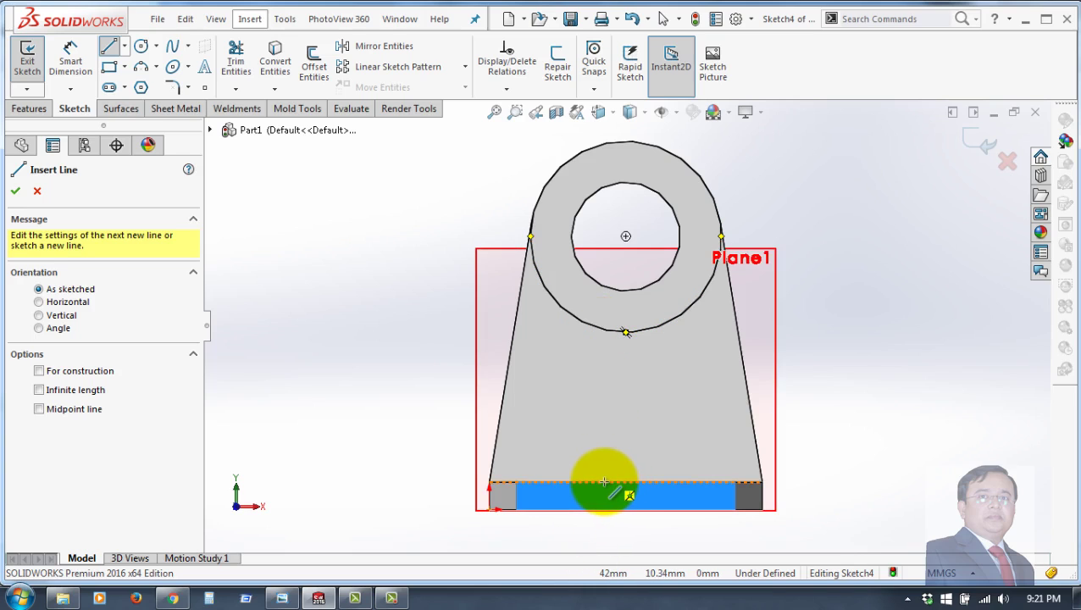
pyautogui.click(604, 482)
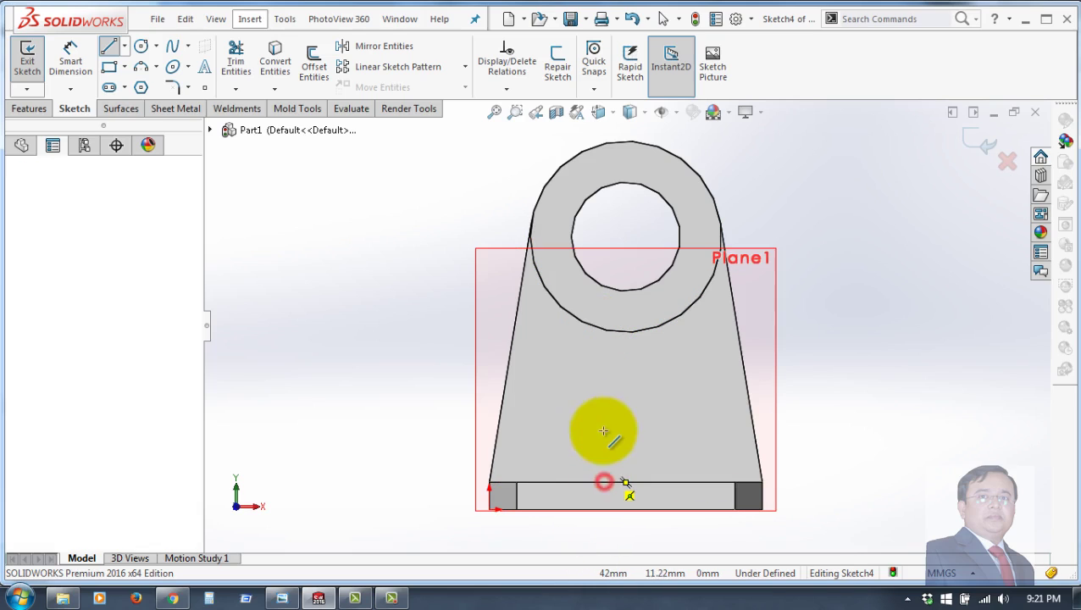
pyautogui.click(604, 330)
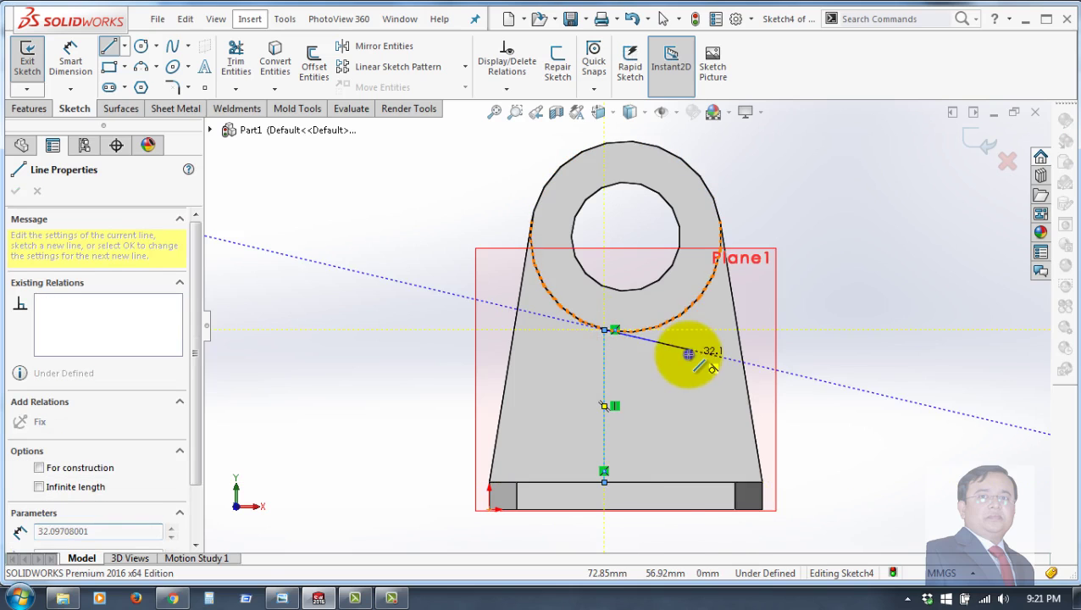
pyautogui.rightClick(699, 356)
pyautogui.click(726, 368)
pyautogui.press('Escape')
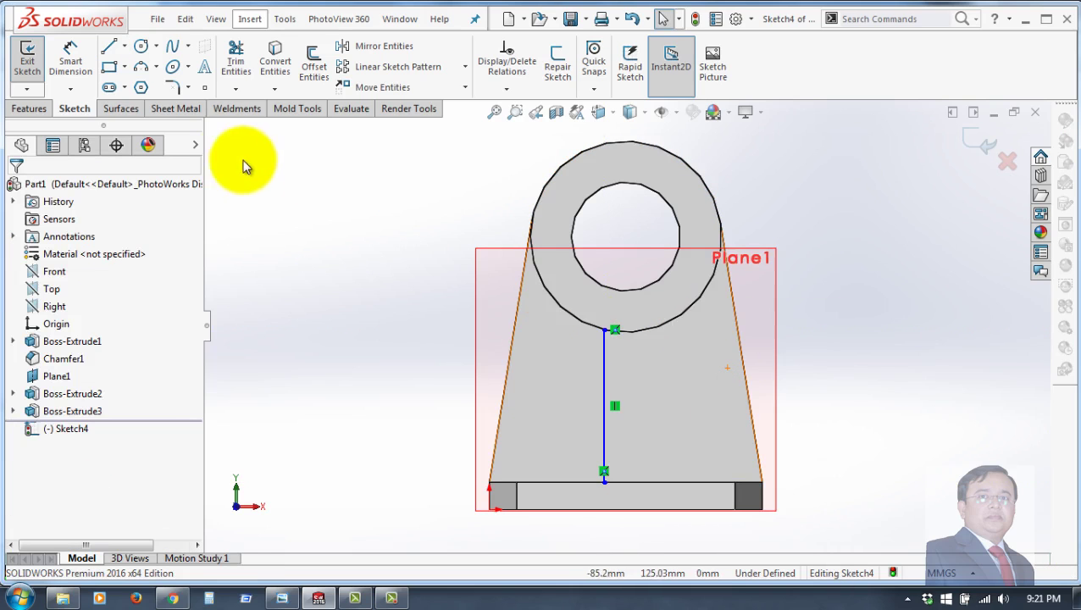
# Draw a second vertical line from the bottom edge up to the arc
pyautogui.click(111, 47)
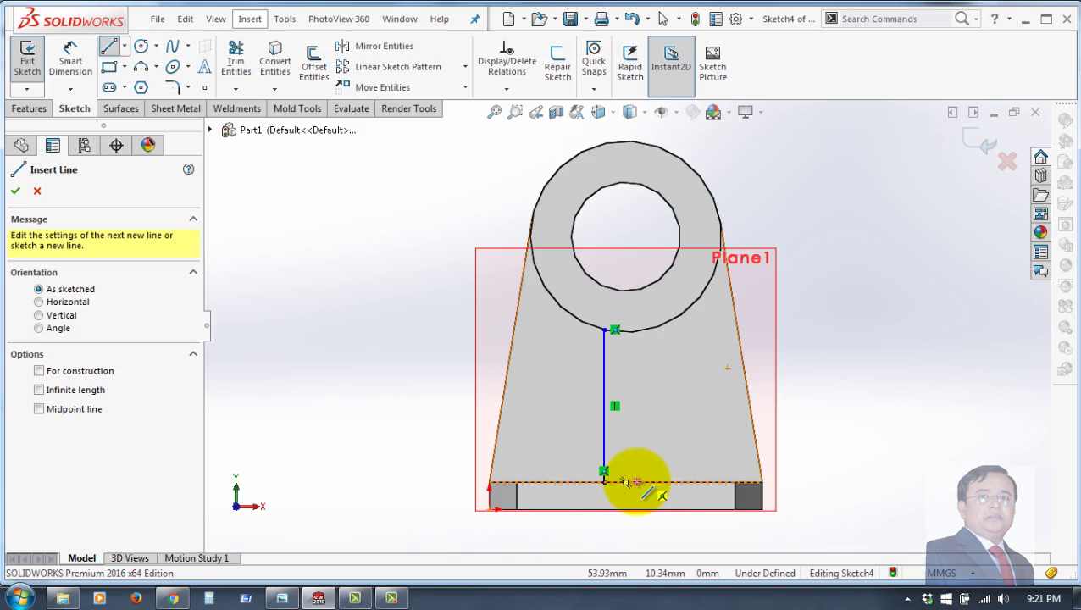
pyautogui.moveTo(637, 481); pyautogui.dragTo(637, 338)
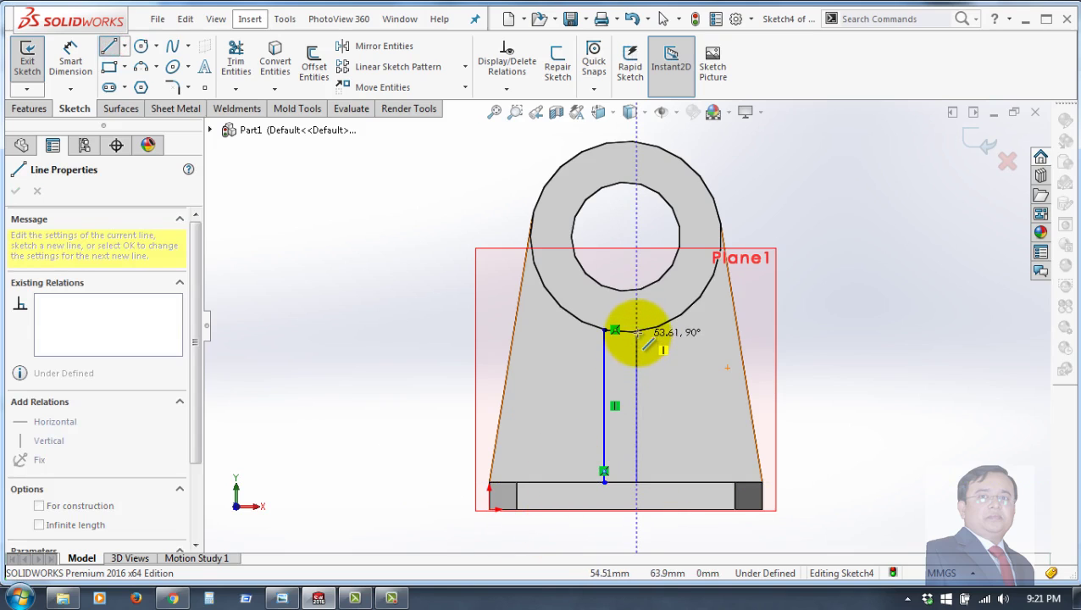
pyautogui.click(636, 342)
pyautogui.rightClick(687, 337)
pyautogui.click(714, 350)
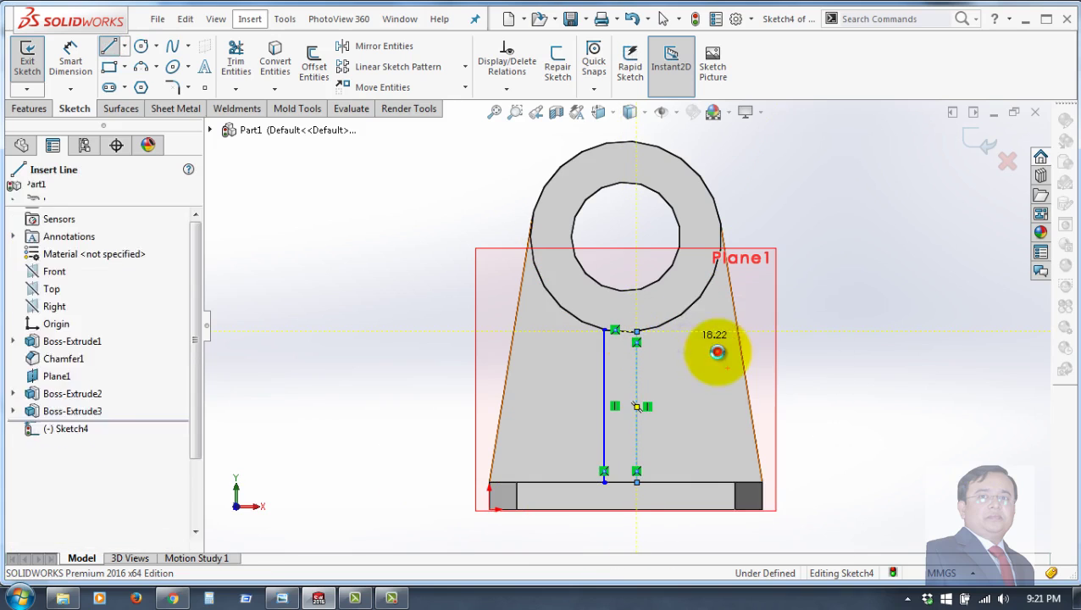
pyautogui.scroll(-2, 576, 415)
pyautogui.scroll(-2, 682, 322)
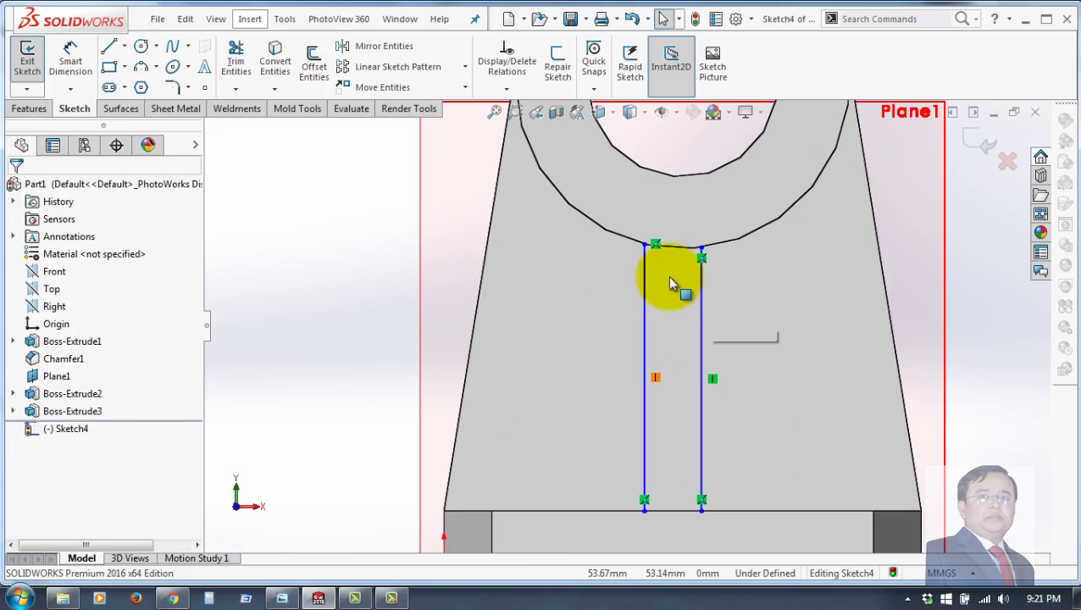
# Convert the arc edge and the plate's bottom edge into sketch geometry
pyautogui.click(274, 61)
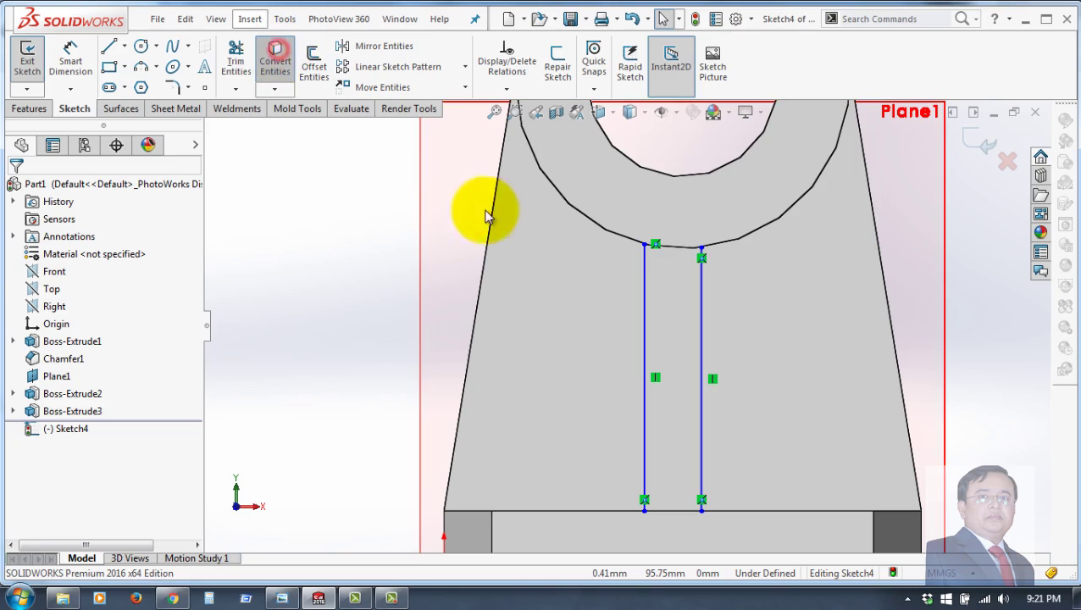
pyautogui.click(599, 231)
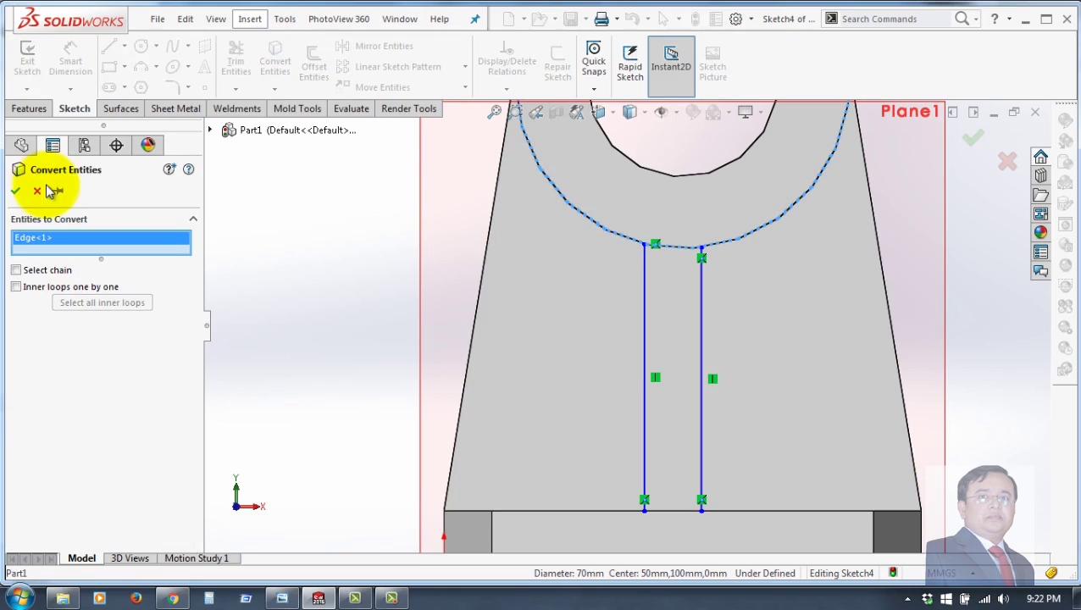
pyautogui.click(16, 191)
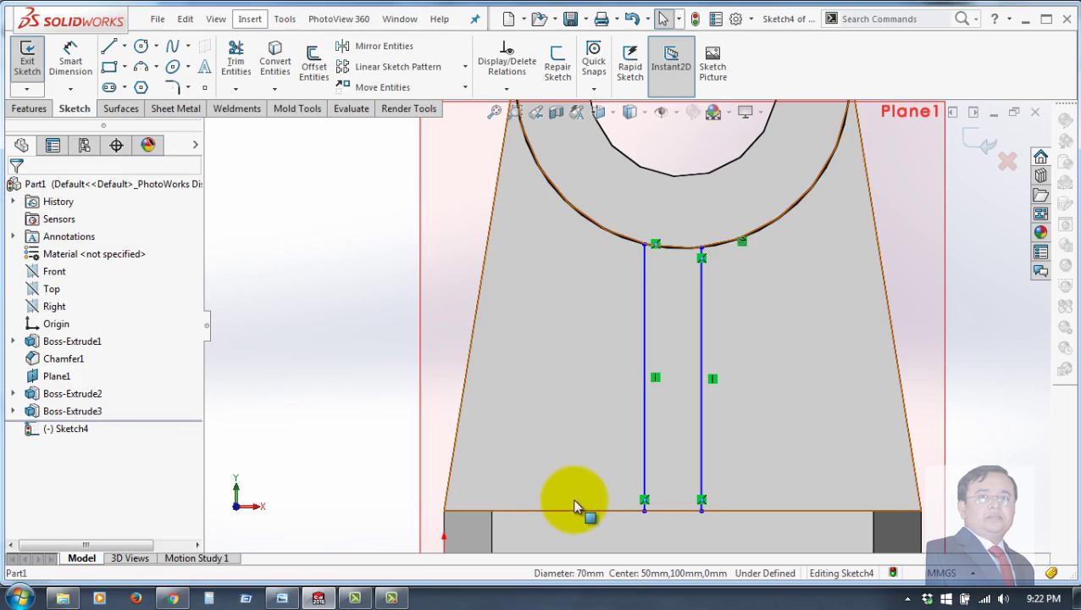
pyautogui.click(669, 511)
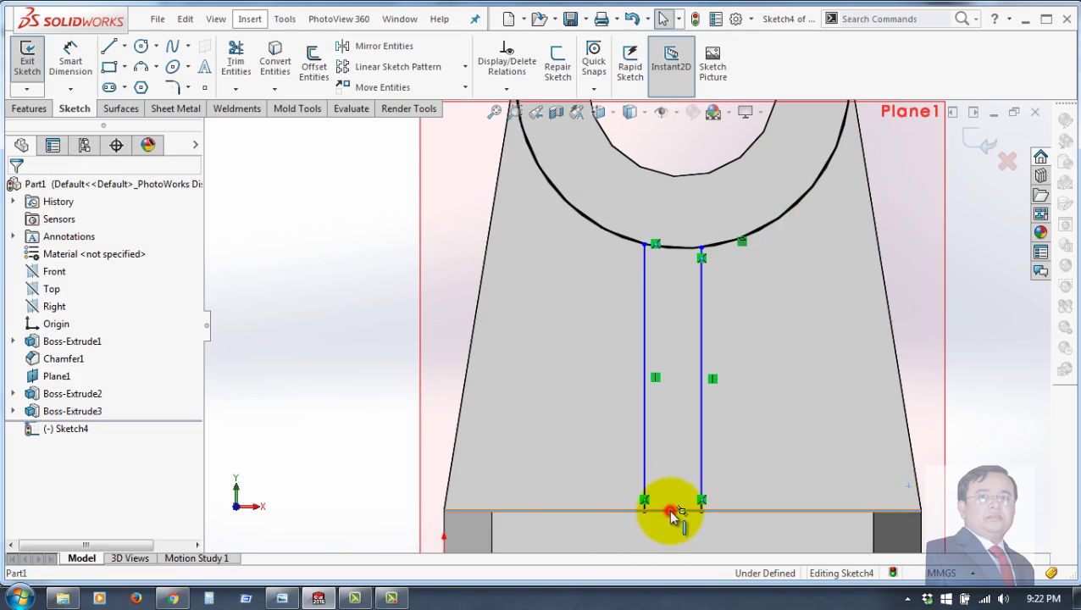
pyautogui.click(272, 58)
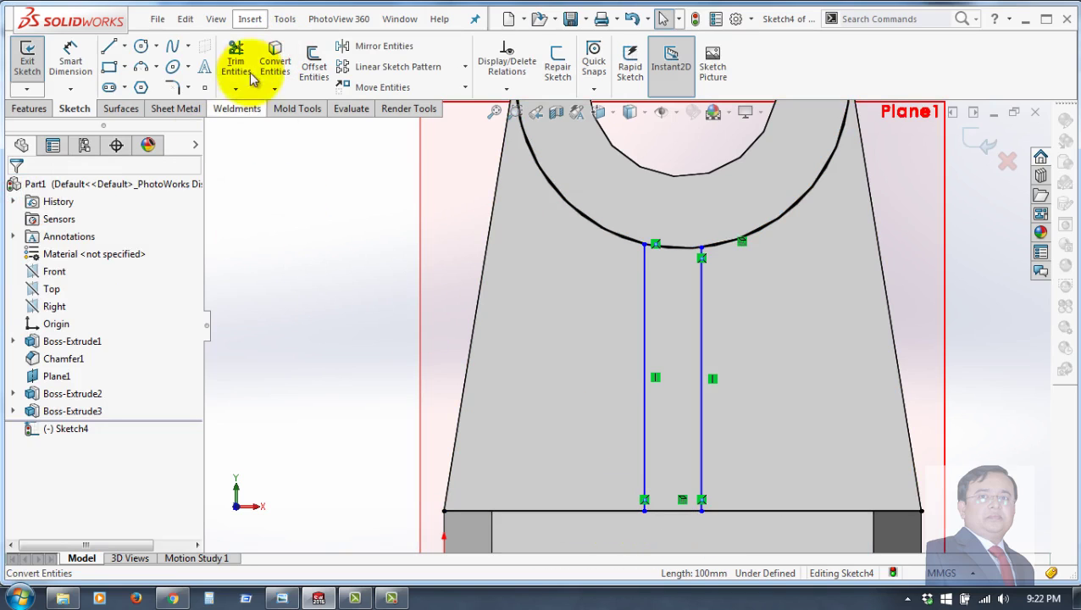
# Power-trim away the arc outside the two vertical lines
pyautogui.click(238, 56)
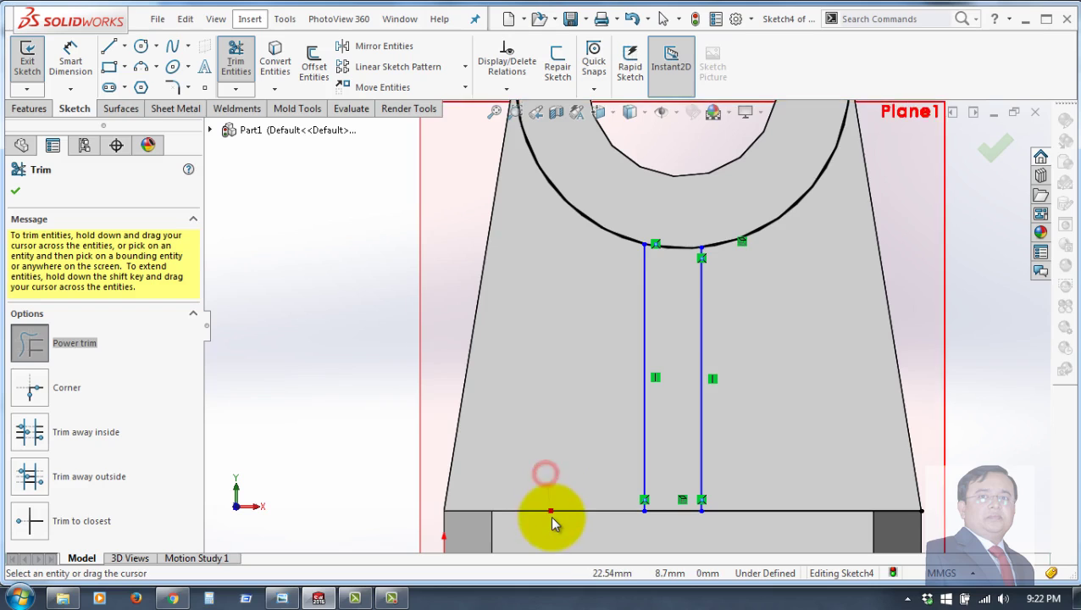
pyautogui.click(804, 456)
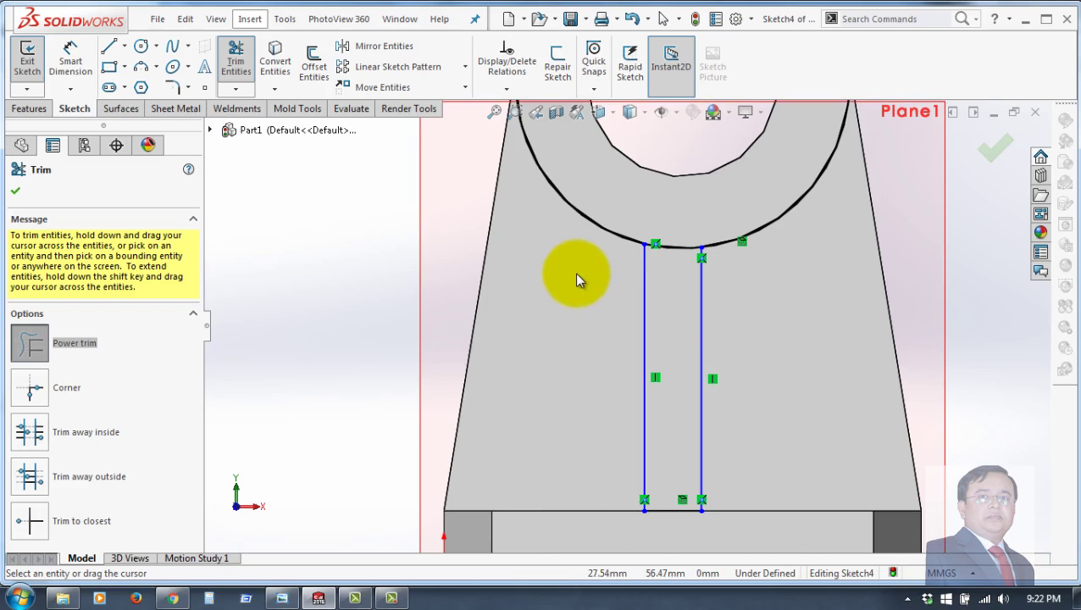
pyautogui.moveTo(583, 234)
pyautogui.mouseDown()
pyautogui.moveTo(601, 211)
pyautogui.moveTo(762, 201)
pyautogui.moveTo(781, 224)
pyautogui.moveTo(802, 303)
pyautogui.mouseUp()
pyautogui.press('f')
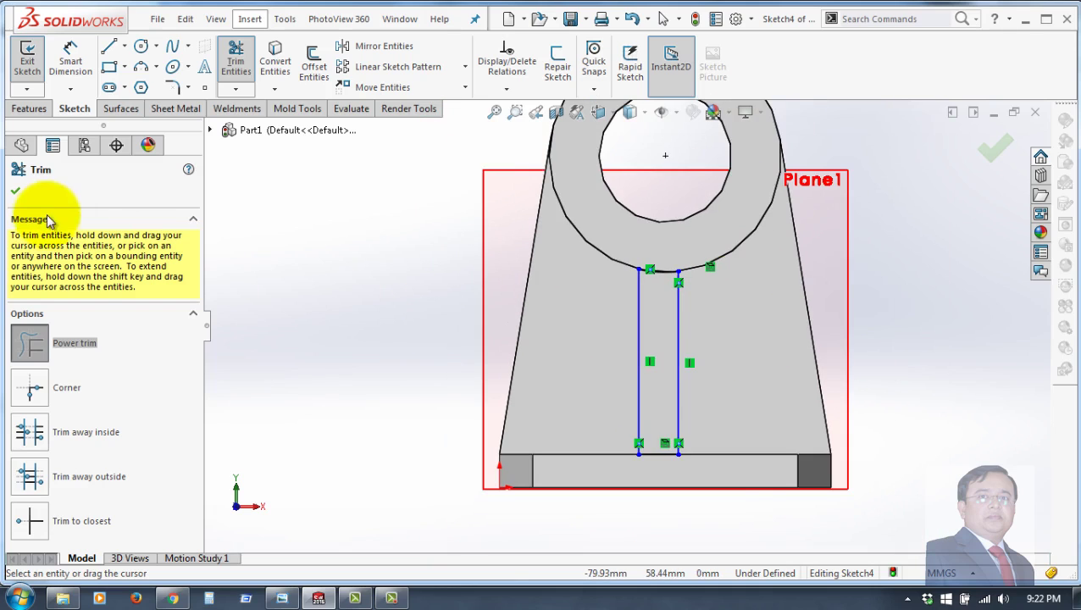
pyautogui.click(16, 191)
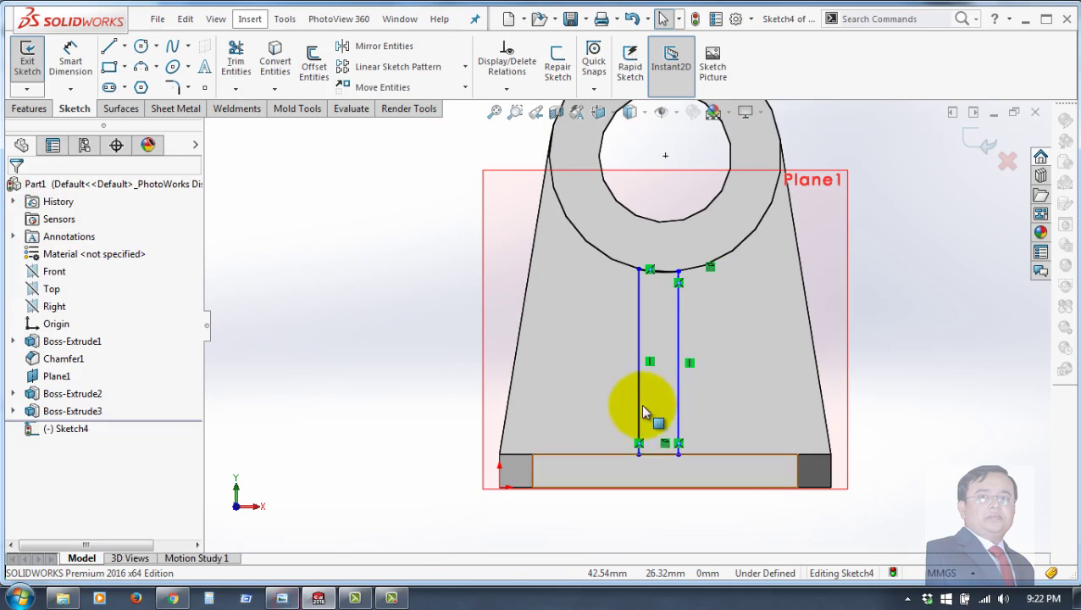
# Dimension the spacing between the two vertical rib lines as 10 mm
pyautogui.click(71, 60)
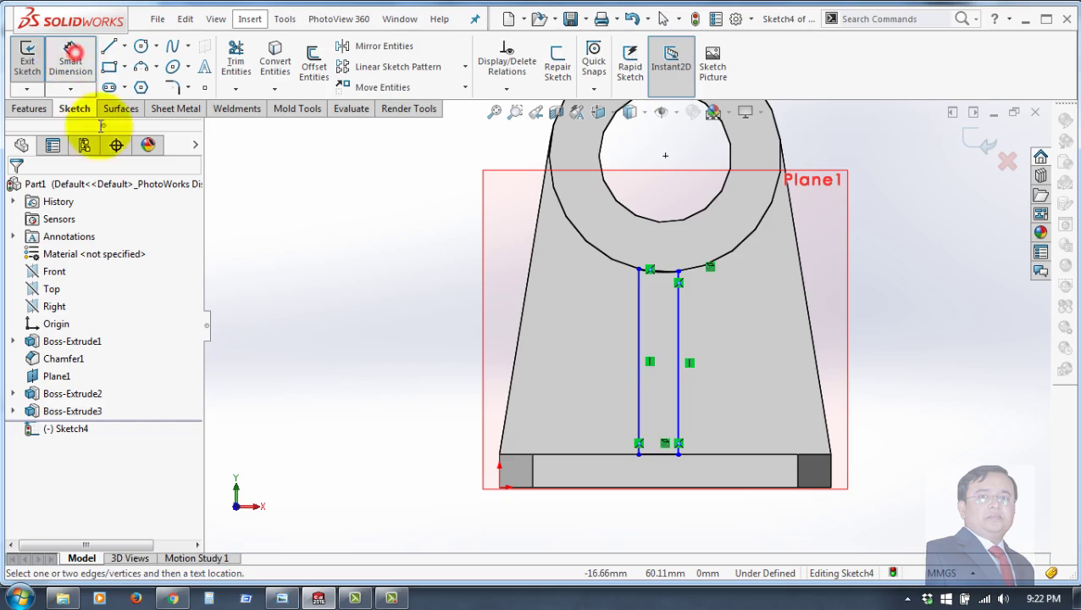
pyautogui.click(639, 390)
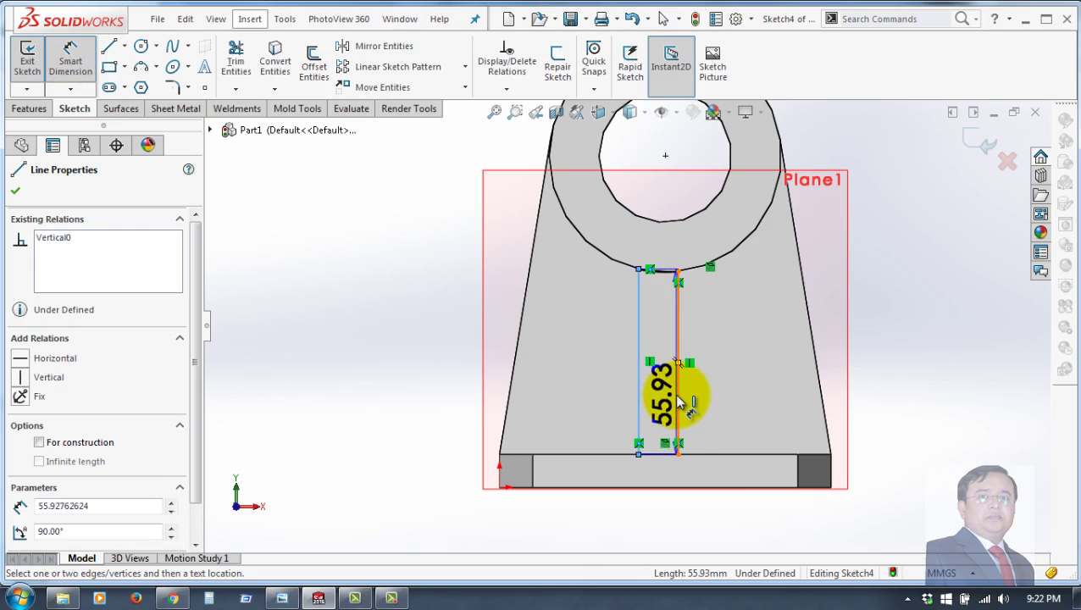
pyautogui.click(677, 399)
pyautogui.click(648, 523)
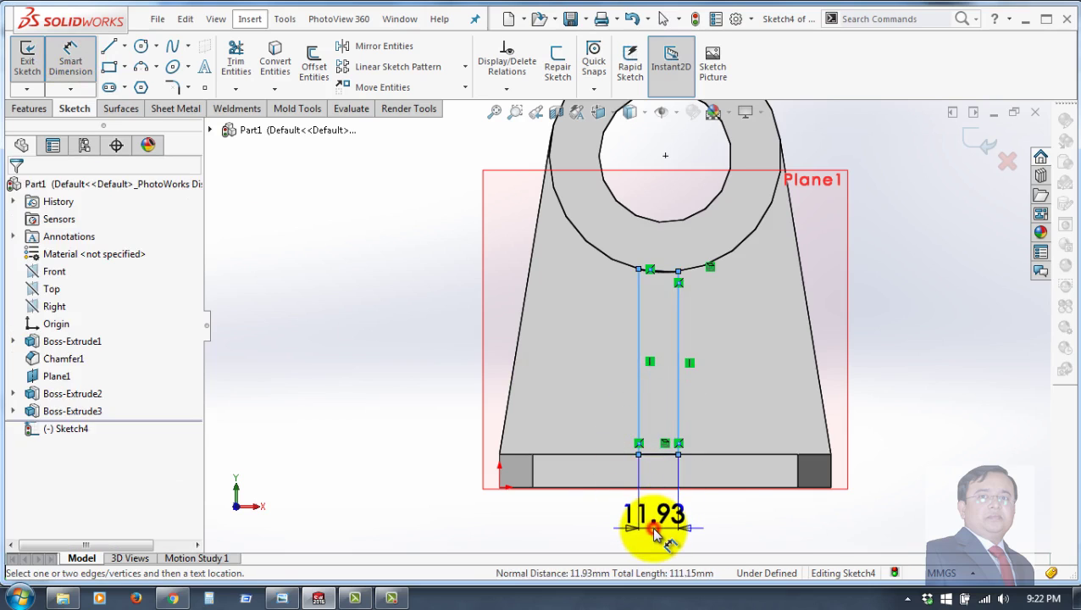
pyautogui.write('1')
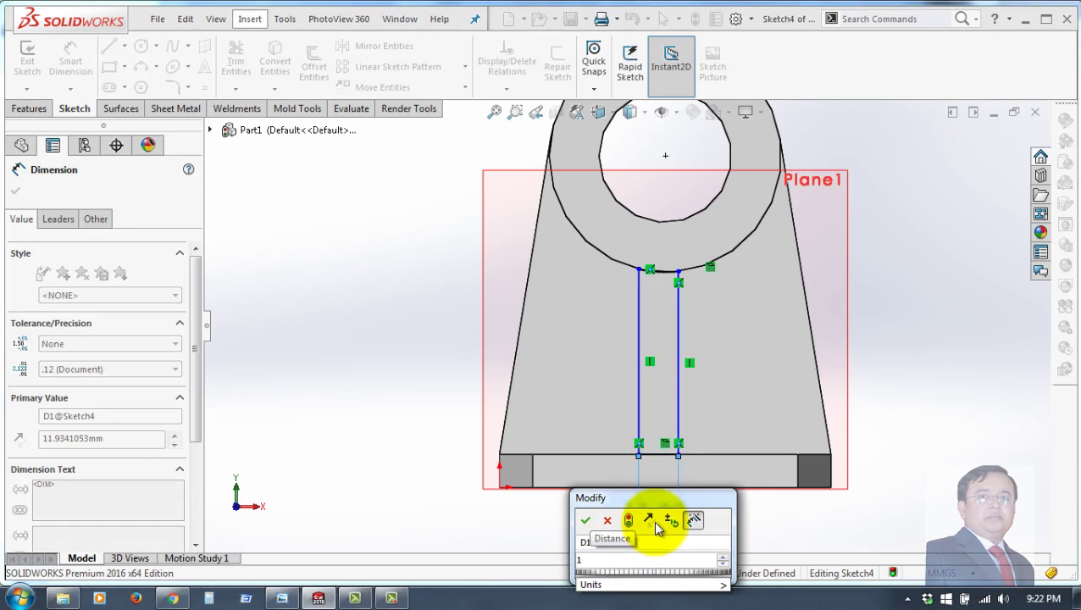
pyautogui.write('0')
pyautogui.press('Return')
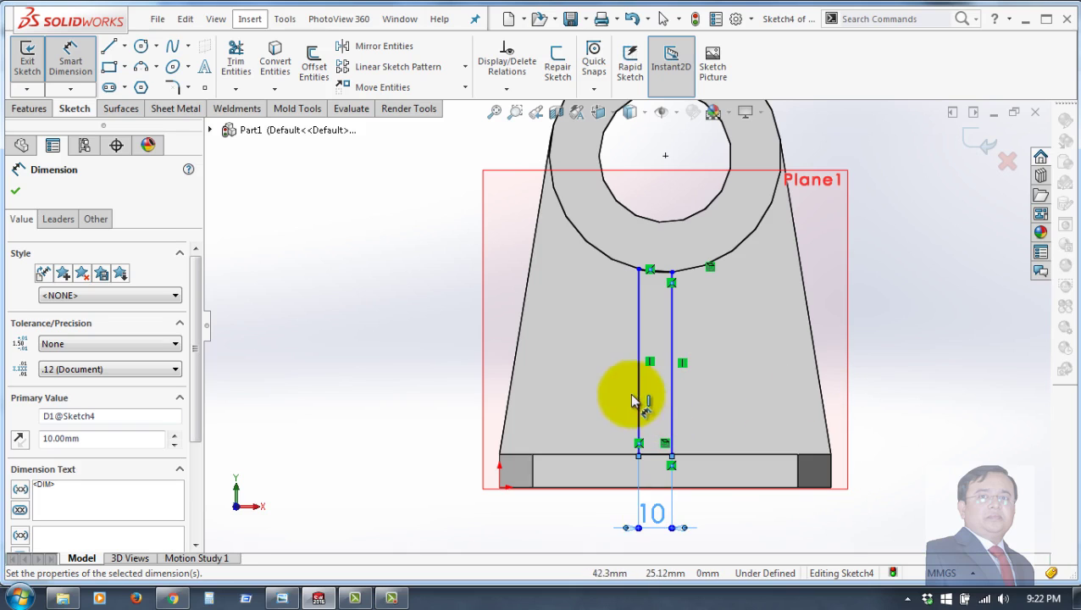
pyautogui.moveTo(873, 439)
pyautogui.mouseDown(button='middle')
pyautogui.moveTo(799, 455)
pyautogui.moveTo(873, 402)
pyautogui.moveTo(868, 441)
pyautogui.moveTo(835, 453)
pyautogui.mouseUp(button='middle')
pyautogui.hotkey('ctrl', '8')
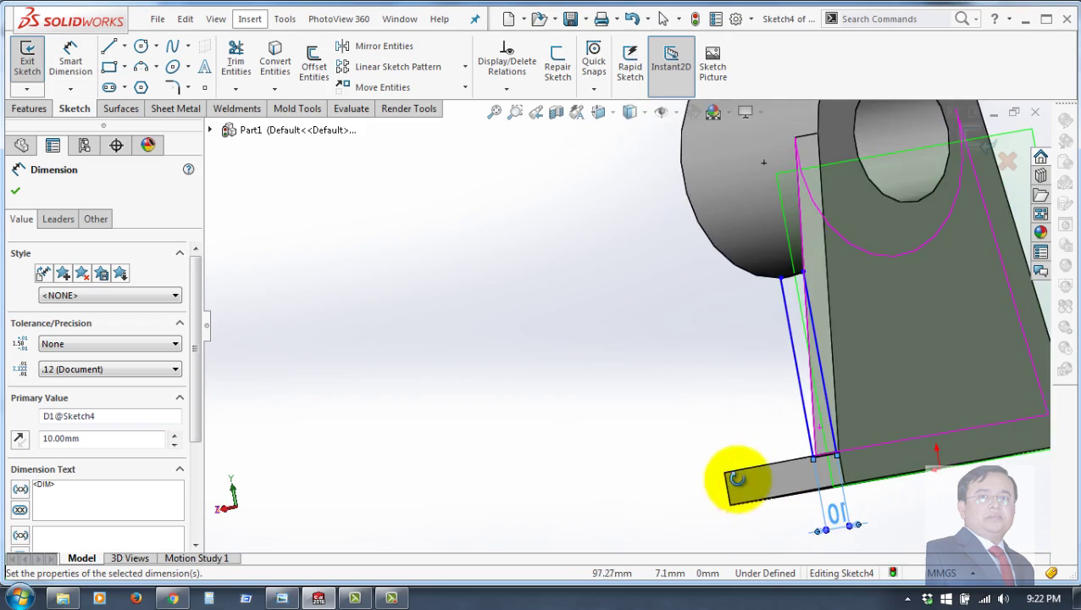
pyautogui.click(14, 192)
# Make the rib sketch's bottom point coincident with the base edge's midpoint
pyautogui.scroll(-2, 652, 460)
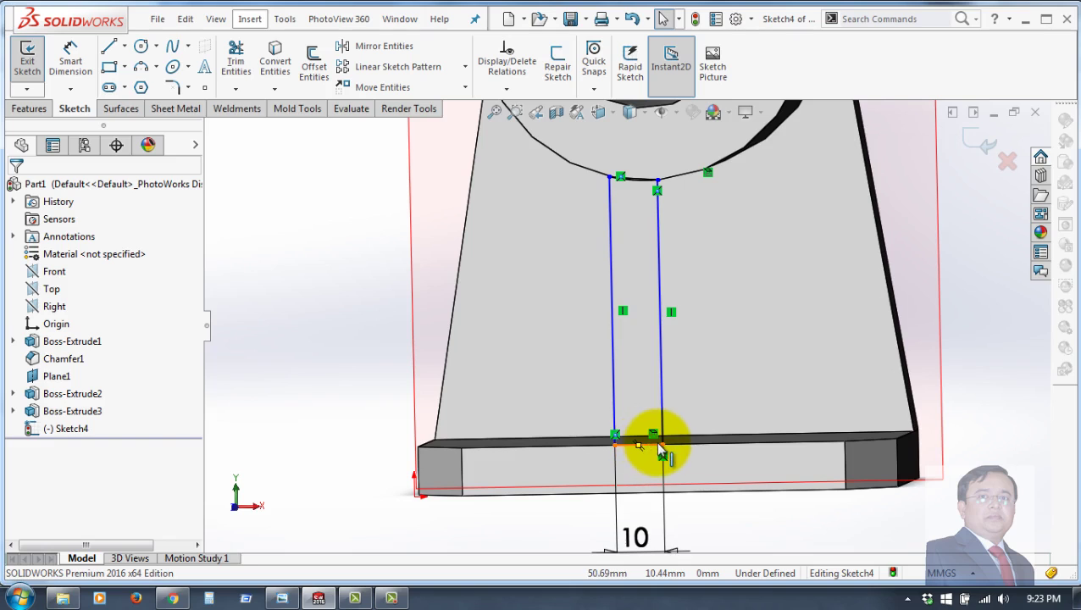
pyautogui.scroll(-2, 669, 442)
pyautogui.scroll(-2, 644, 423)
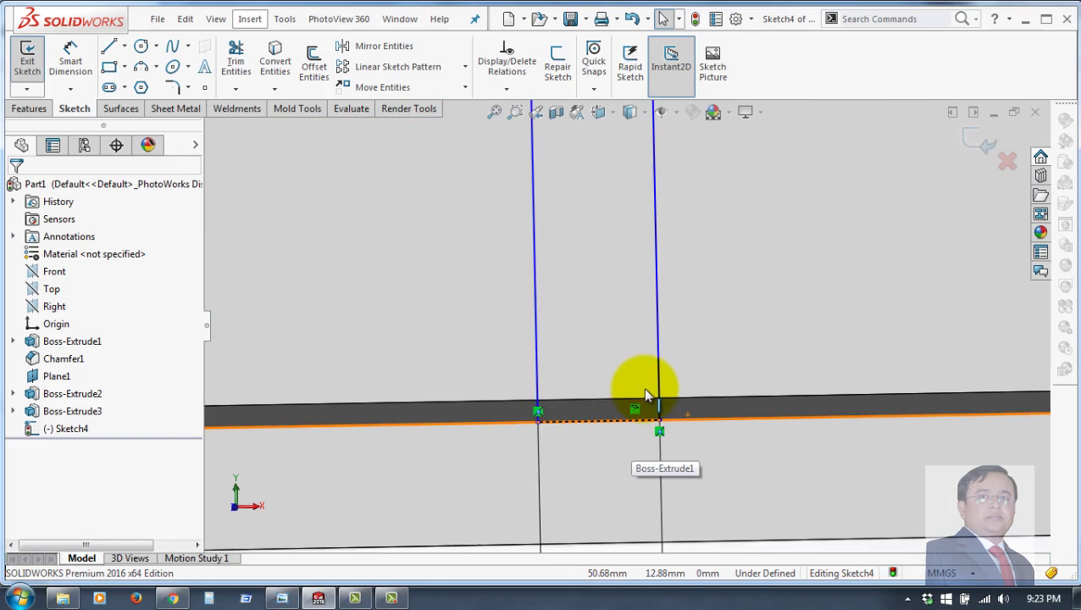
pyautogui.rightClick(739, 426)
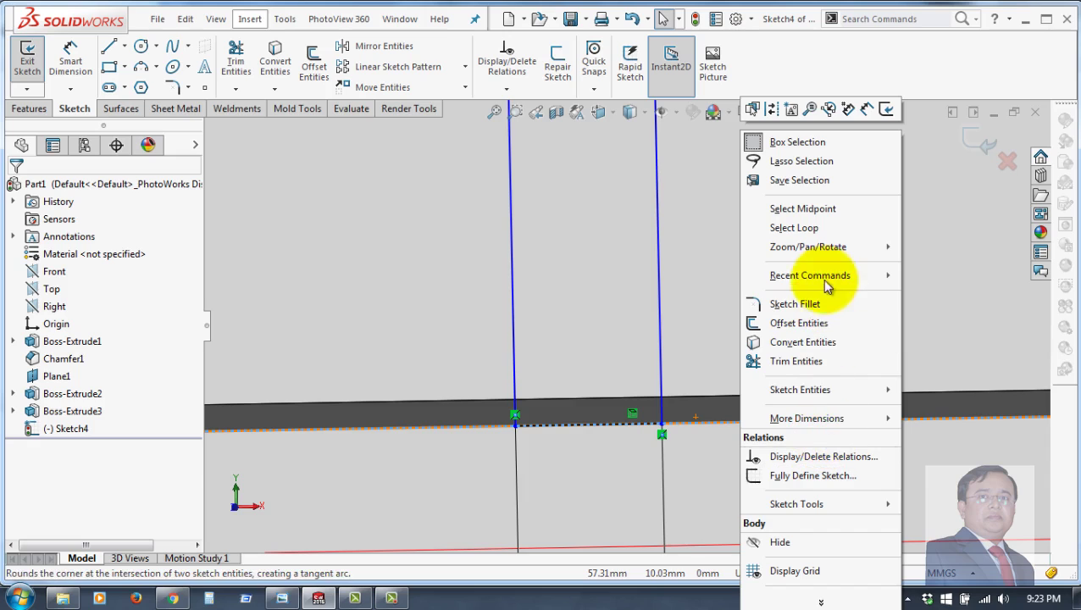
pyautogui.moveTo(809, 275)
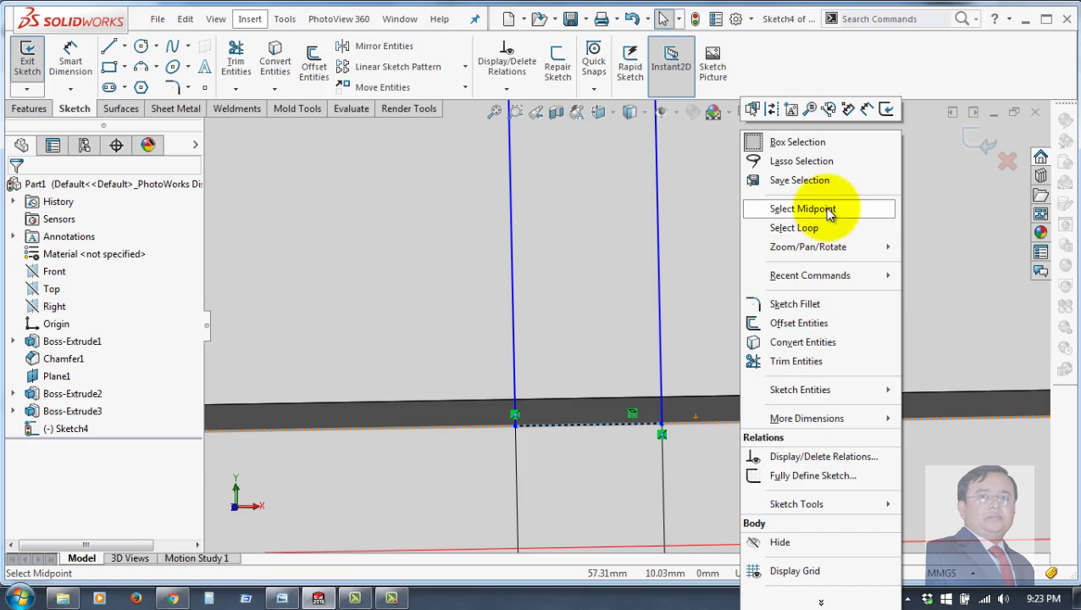
pyautogui.click(824, 208)
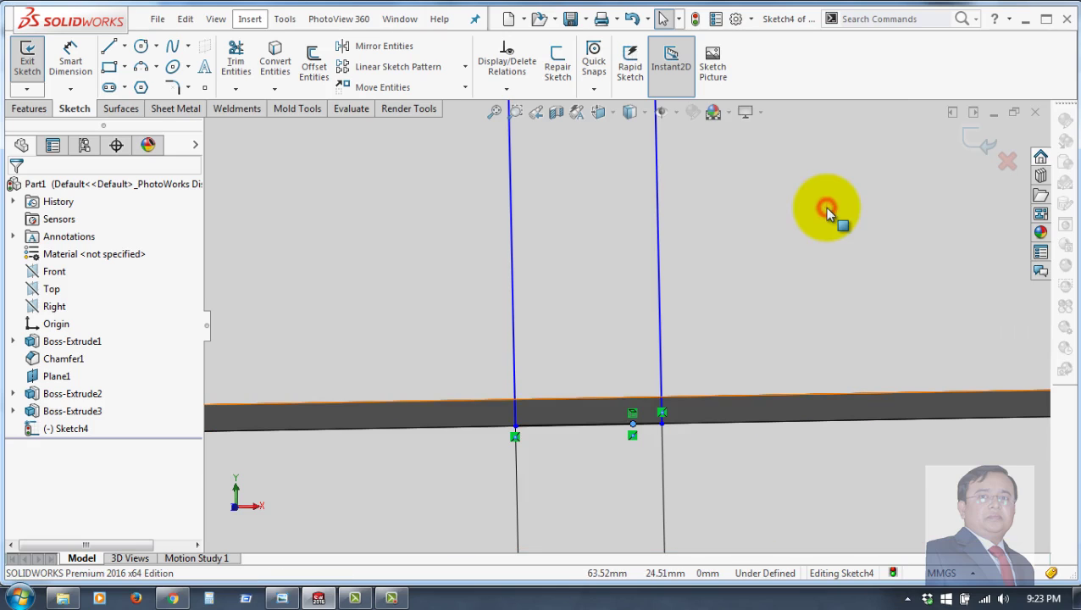
pyautogui.keyDown('ctrl'); pyautogui.click(585, 422); pyautogui.keyUp('ctrl')
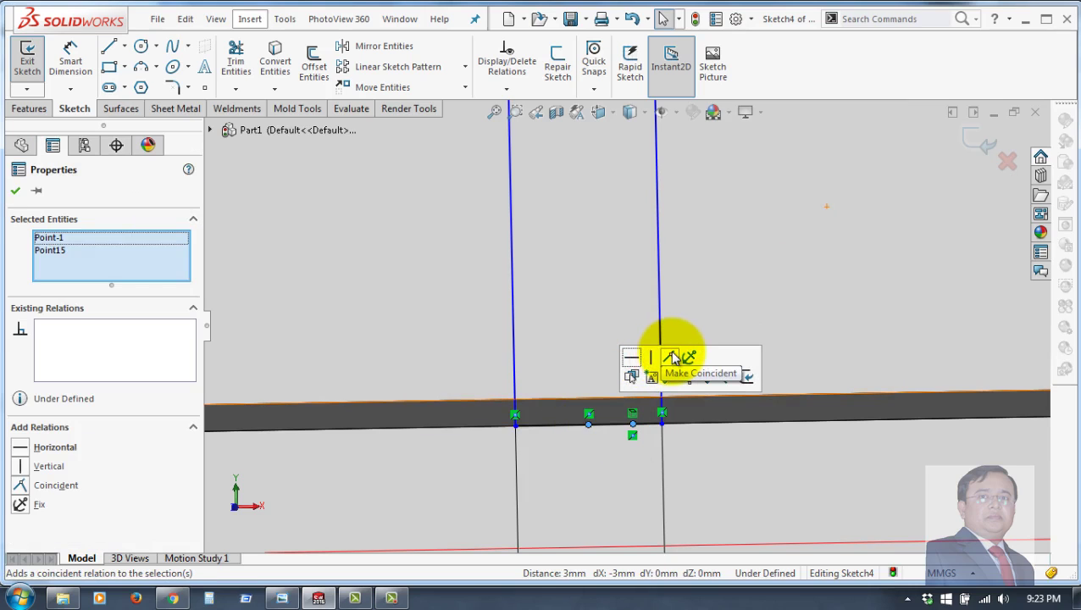
pyautogui.click(671, 356)
pyautogui.moveTo(796, 392)
pyautogui.mouseDown(button='middle')
pyautogui.moveTo(831, 374)
pyautogui.moveTo(746, 298)
pyautogui.mouseUp(button='middle')
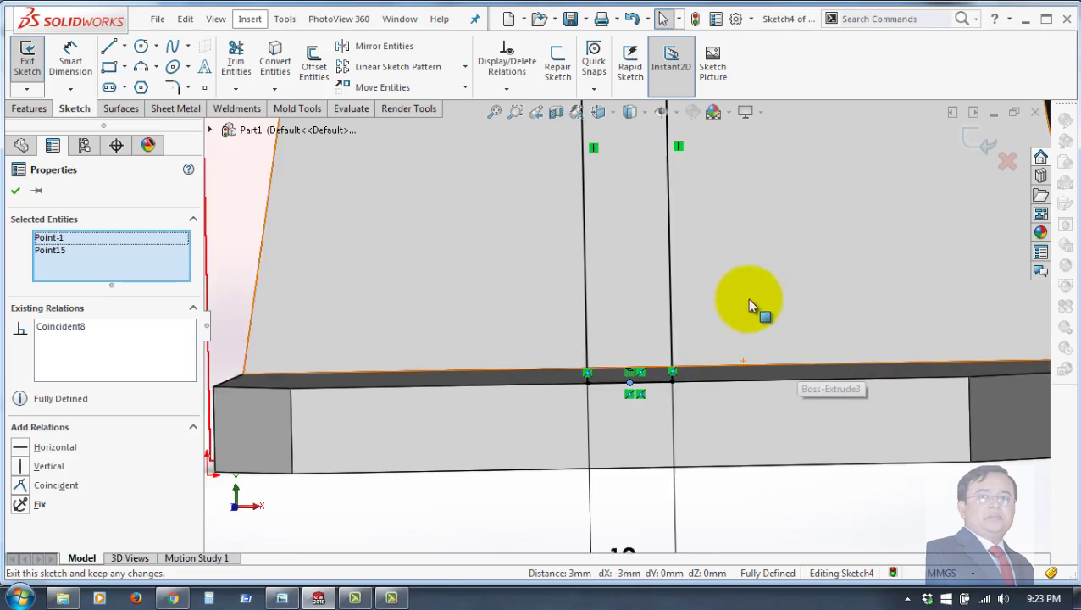
pyautogui.scroll(-2, 626, 296)
pyautogui.click(15, 191)
# Start an Extruded Boss/Base of the rib sketch, previewing 10.00 mm Blind
pyautogui.scroll(-3, 472, 341)
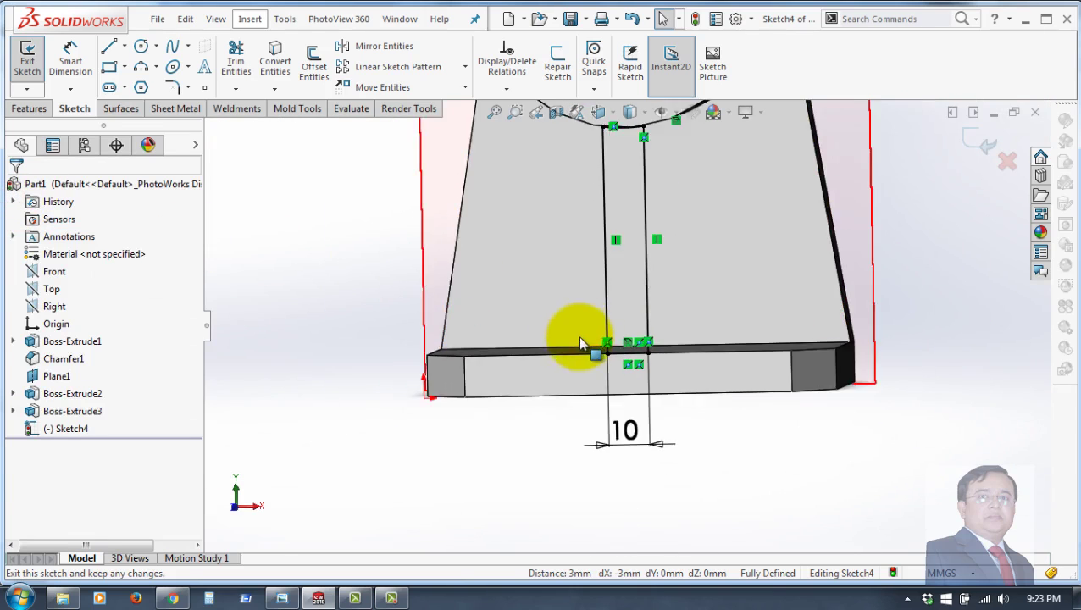
pyautogui.scroll(-2, 577, 336)
pyautogui.moveTo(616, 237); pyautogui.dragTo(500, 233, button='middle')
pyautogui.click(31, 109)
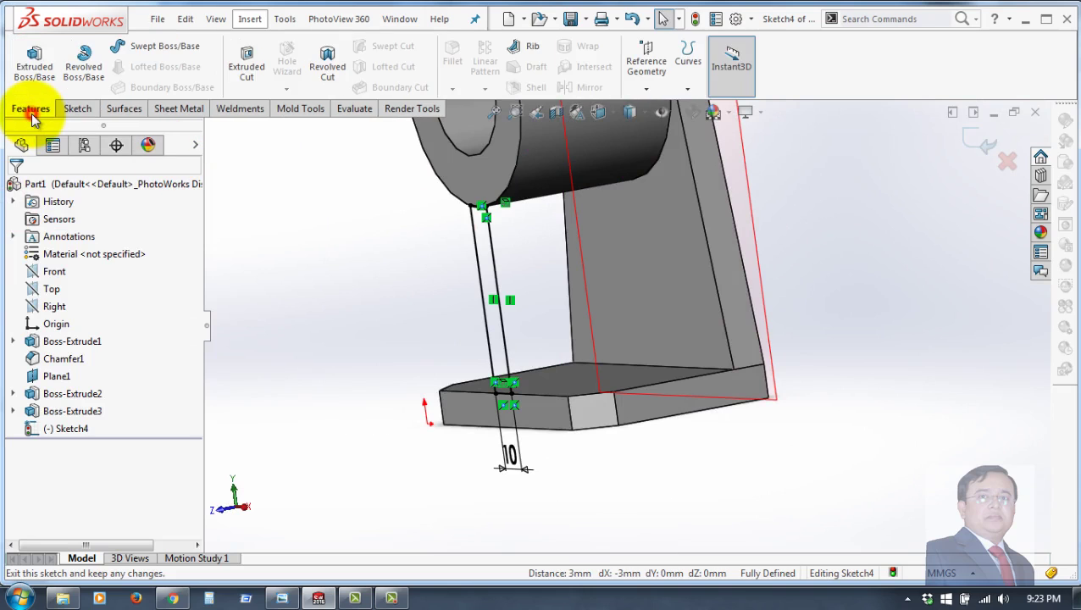
pyautogui.click(34, 63)
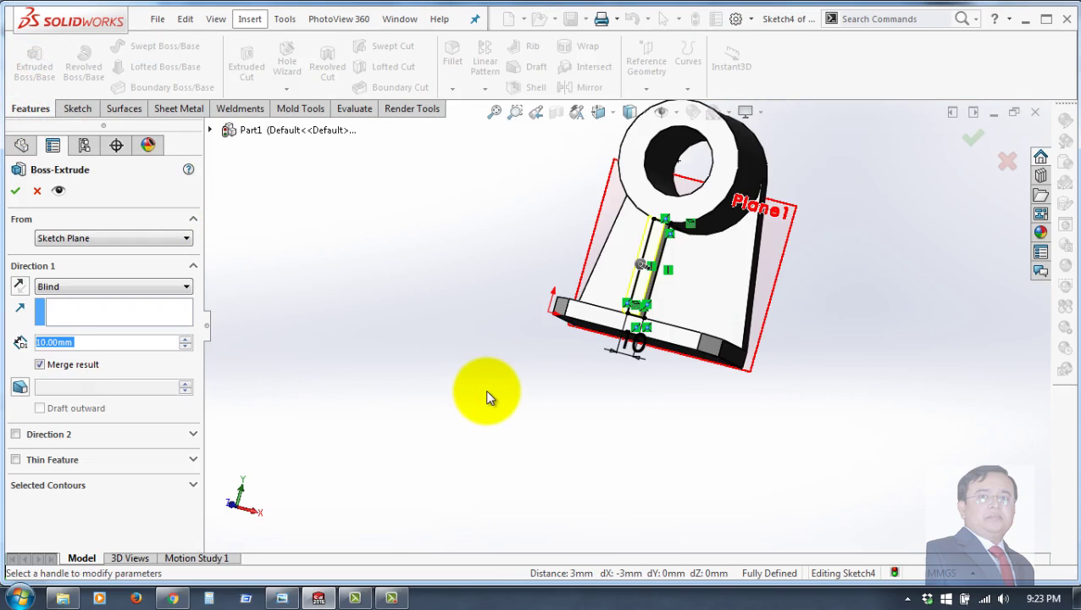
# Reverse the rib extrusion toward the part with Up To Next, creating Boss-Extrude4
pyautogui.moveTo(485, 390)
pyautogui.mouseDown(button='middle')
pyautogui.moveTo(381, 322)
pyautogui.moveTo(403, 393)
pyautogui.mouseUp(button='middle')
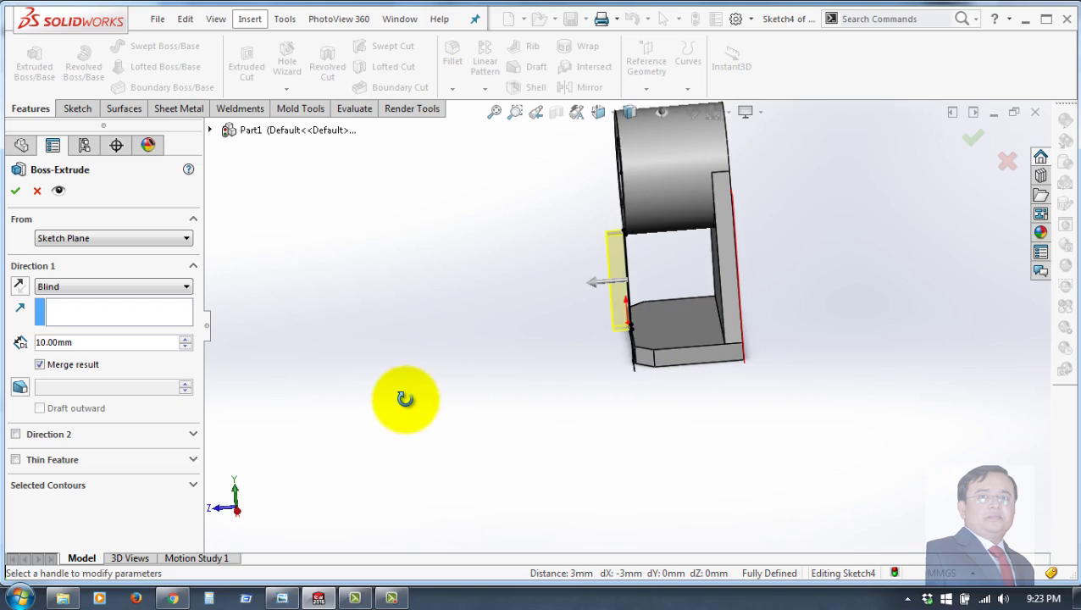
pyautogui.click(21, 287)
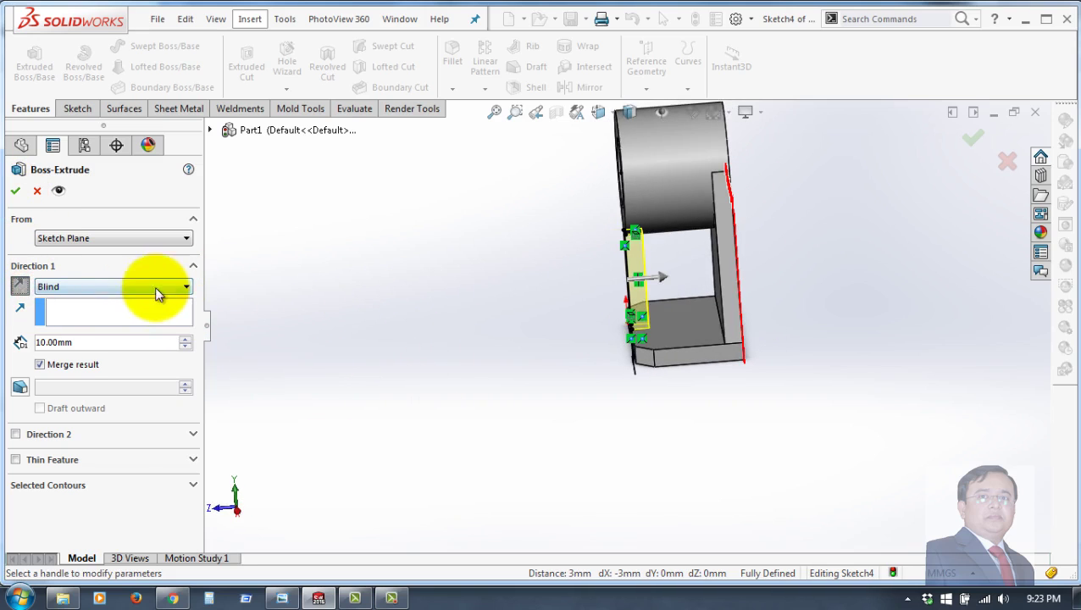
pyautogui.click(142, 288)
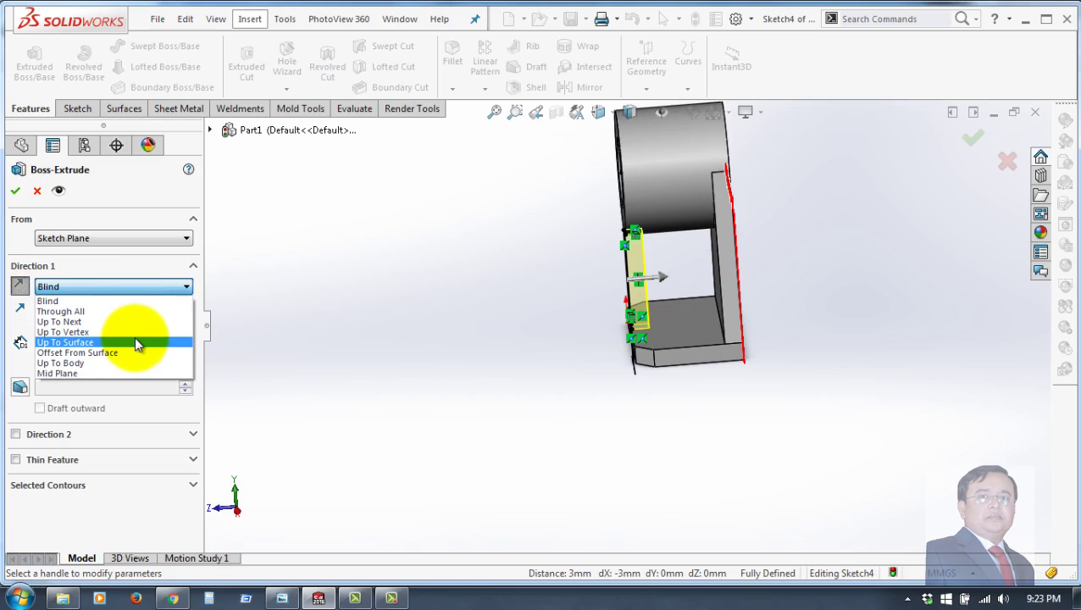
pyautogui.click(139, 322)
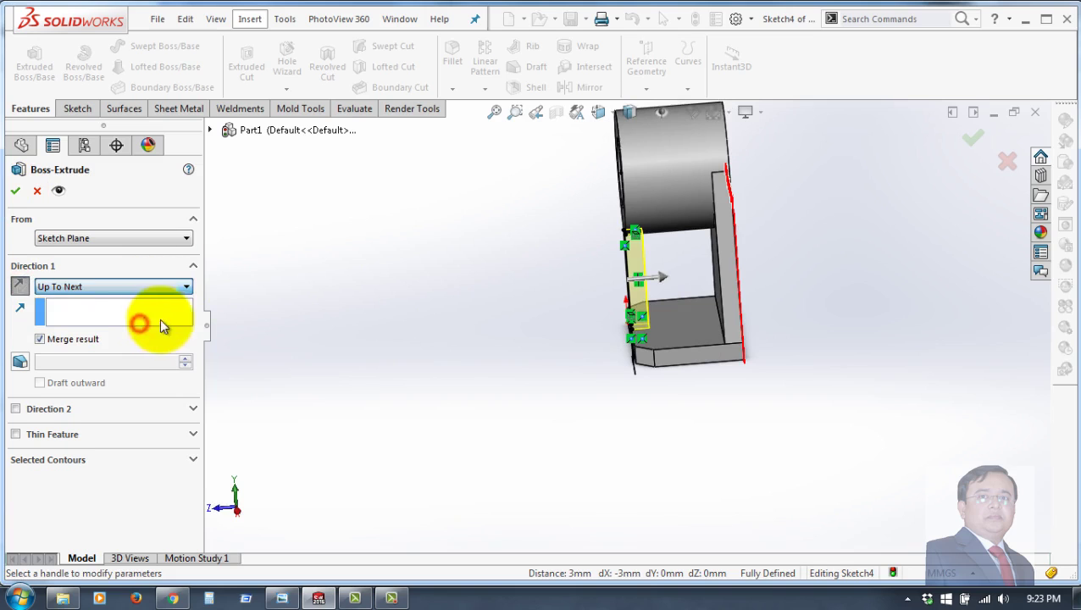
pyautogui.moveTo(410, 362)
pyautogui.mouseDown(button='middle')
pyautogui.moveTo(430, 276)
pyautogui.moveTo(512, 362)
pyautogui.moveTo(564, 357)
pyautogui.moveTo(600, 331)
pyautogui.moveTo(579, 401)
pyautogui.moveTo(532, 418)
pyautogui.moveTo(501, 272)
pyautogui.moveTo(515, 325)
pyautogui.mouseUp(button='middle')
pyautogui.click(15, 191)
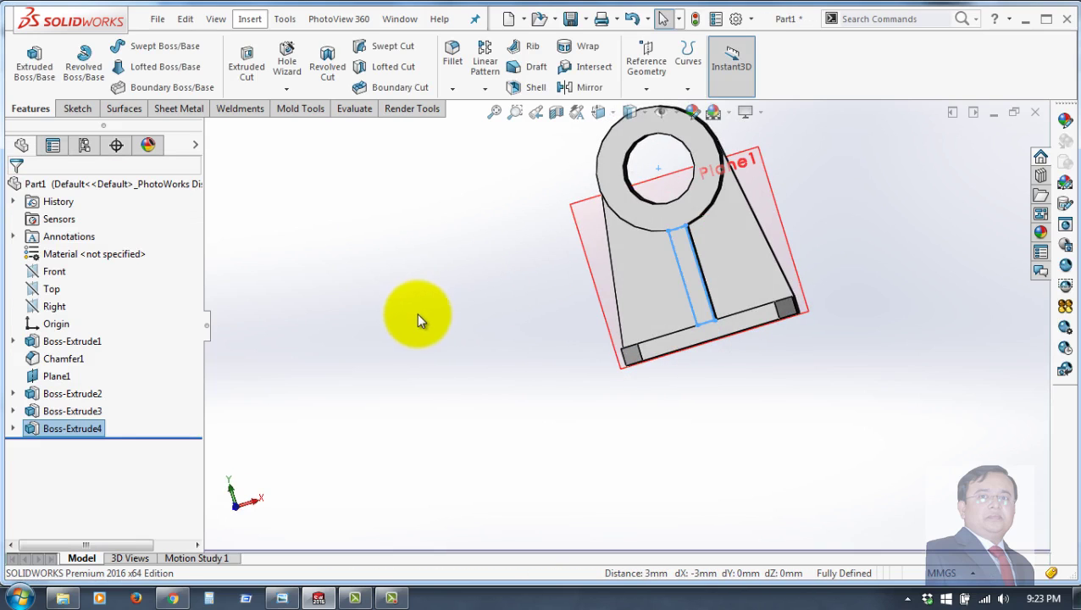
# Hide Plane1 from the view
pyautogui.moveTo(393, 306); pyautogui.dragTo(362, 339, button='middle')
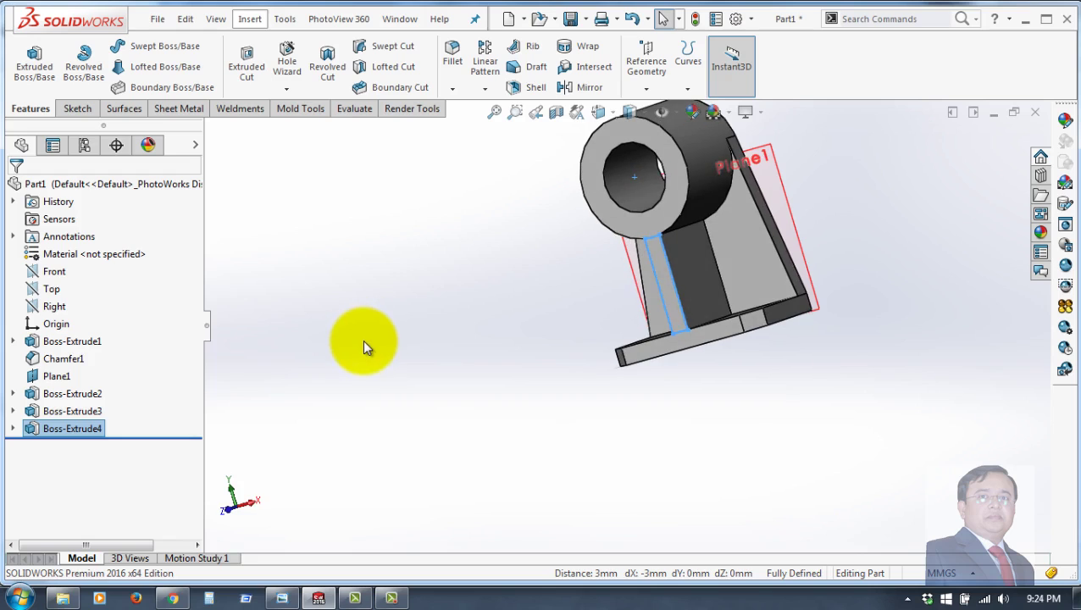
pyautogui.click(363, 340)
pyautogui.click(772, 200)
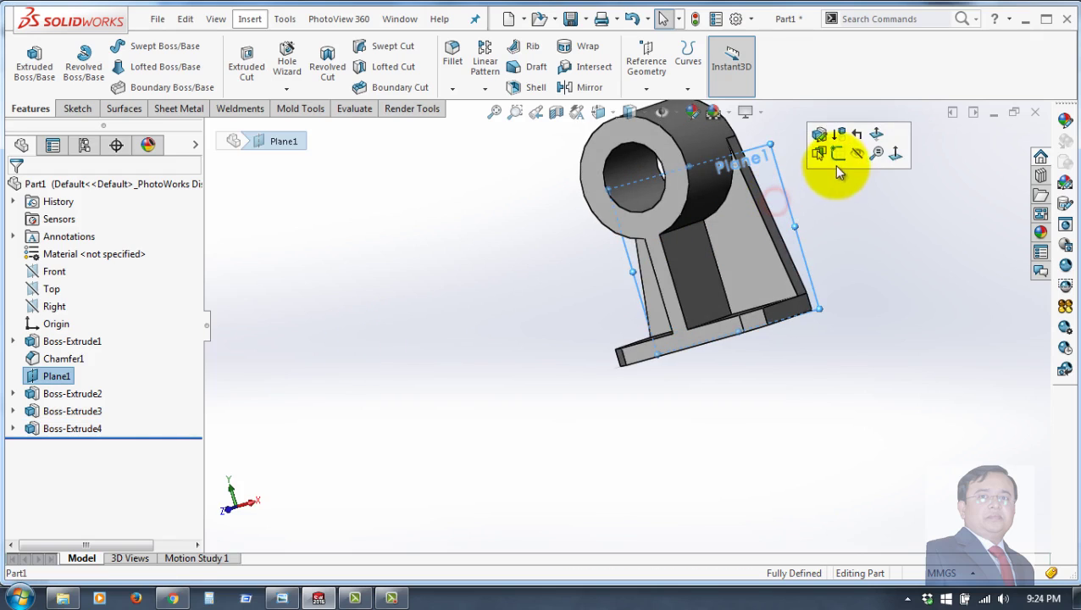
pyautogui.click(856, 158)
# Zoom in and open a new sketch on the base plate's top face
pyautogui.moveTo(766, 248)
pyautogui.mouseDown(button='middle')
pyautogui.moveTo(820, 257)
pyautogui.moveTo(736, 337)
pyautogui.mouseUp(button='middle')
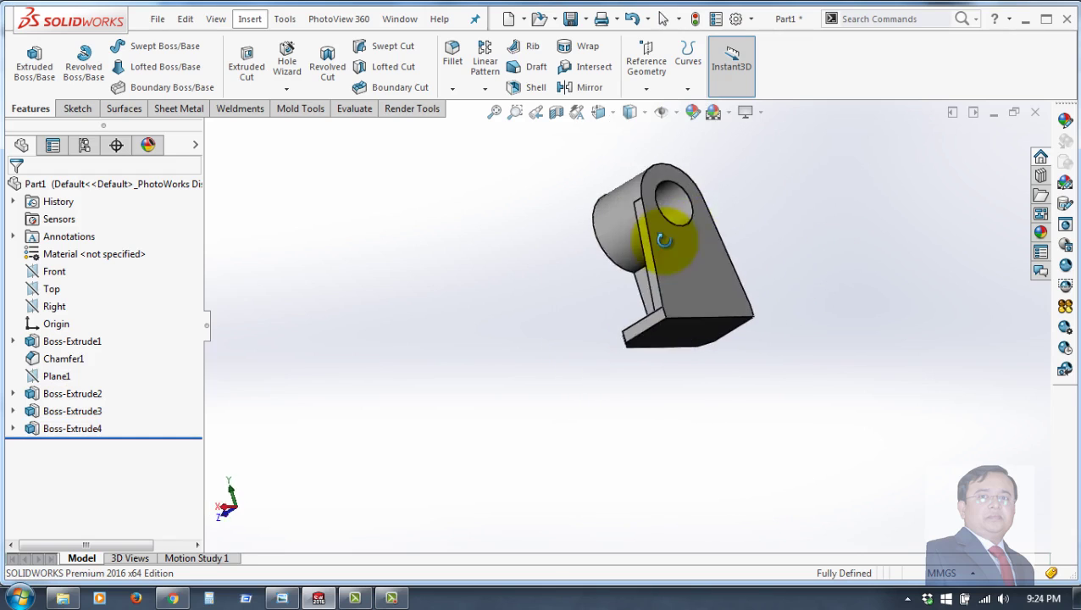
pyautogui.scroll(-2, 733, 330)
pyautogui.scroll(-3, 725, 301)
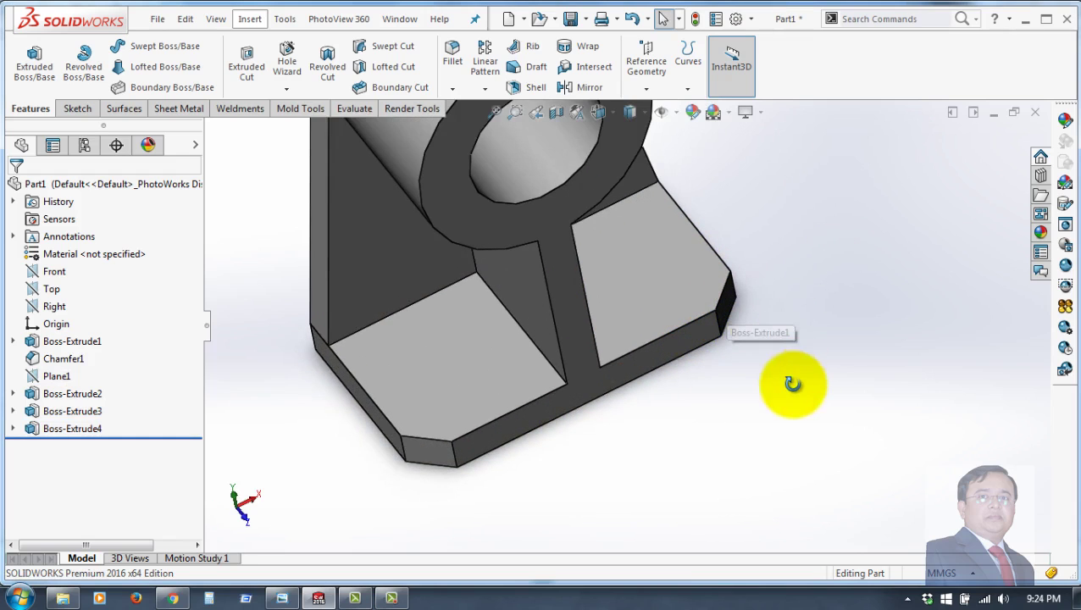
pyautogui.scroll(-2, 623, 247)
pyautogui.click(653, 247)
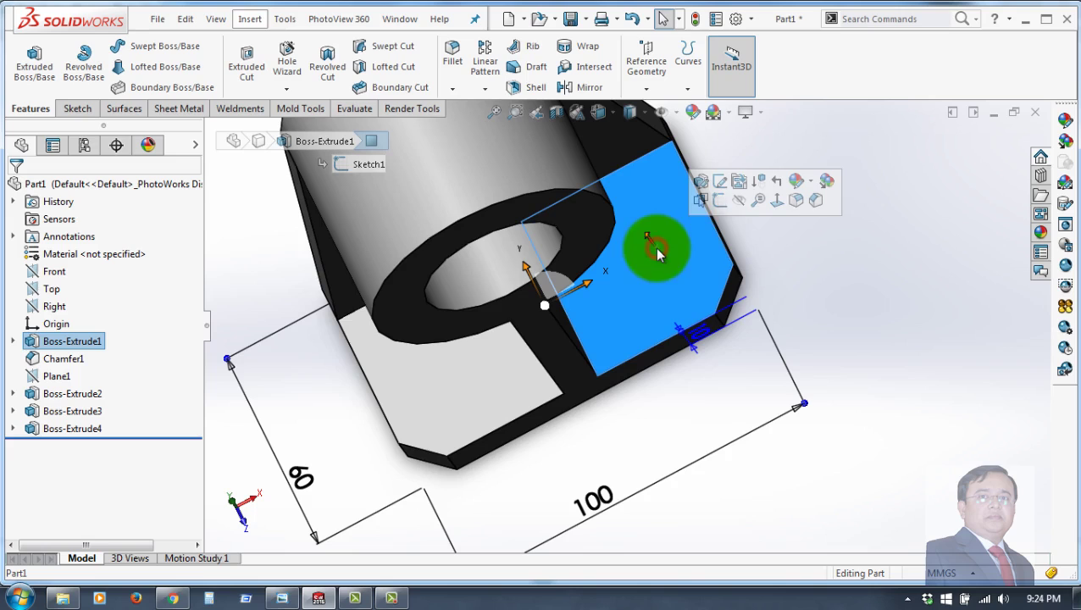
pyautogui.click(722, 196)
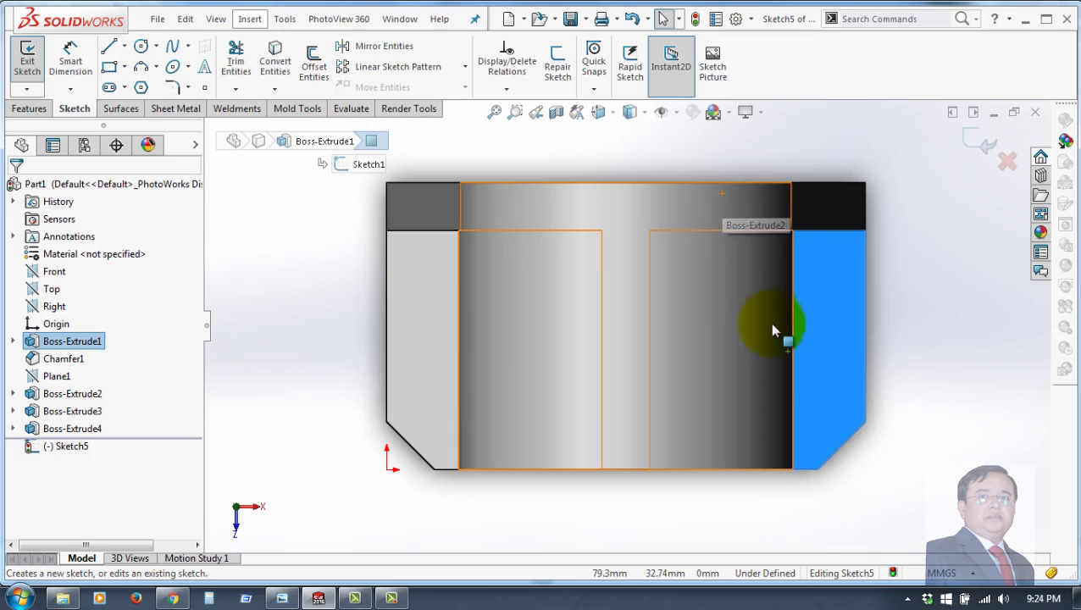
# Sketch a circle near the right side of the base face
pyautogui.click(816, 372)
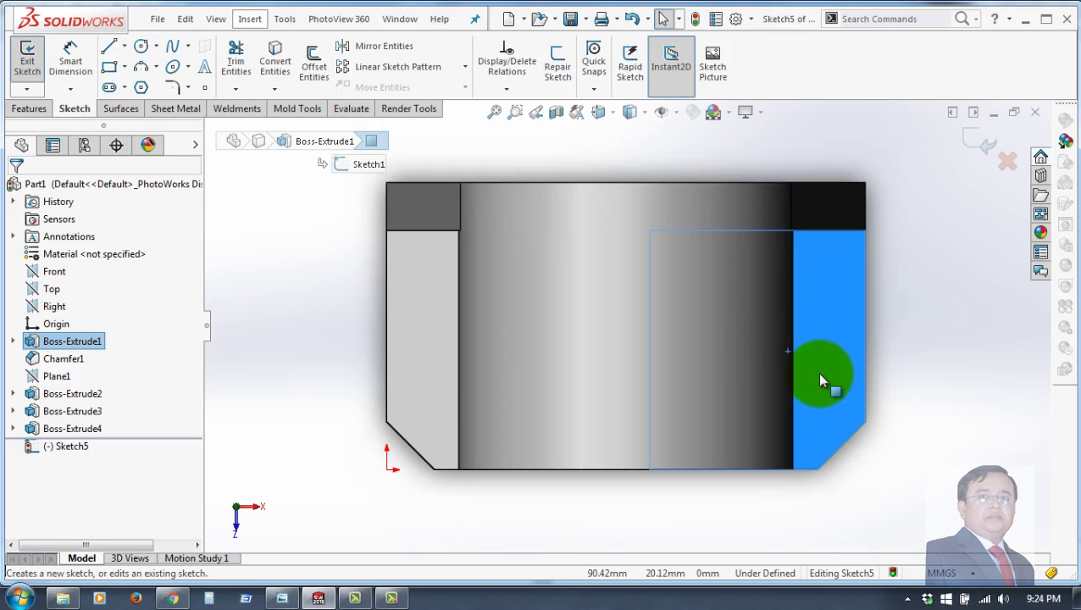
pyautogui.click(141, 46)
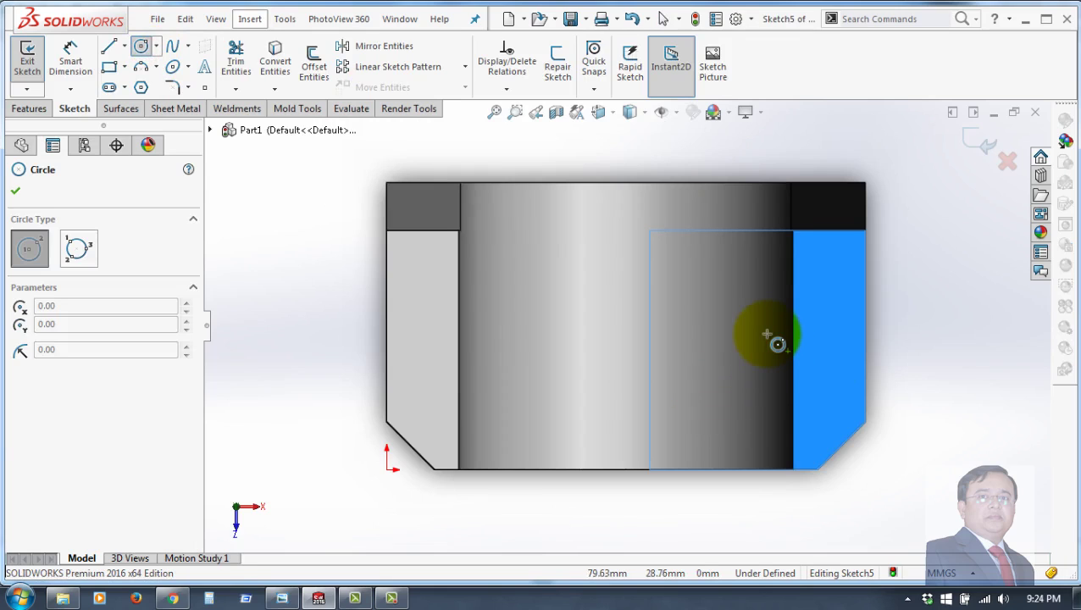
pyautogui.moveTo(772, 335); pyautogui.dragTo(796, 380)
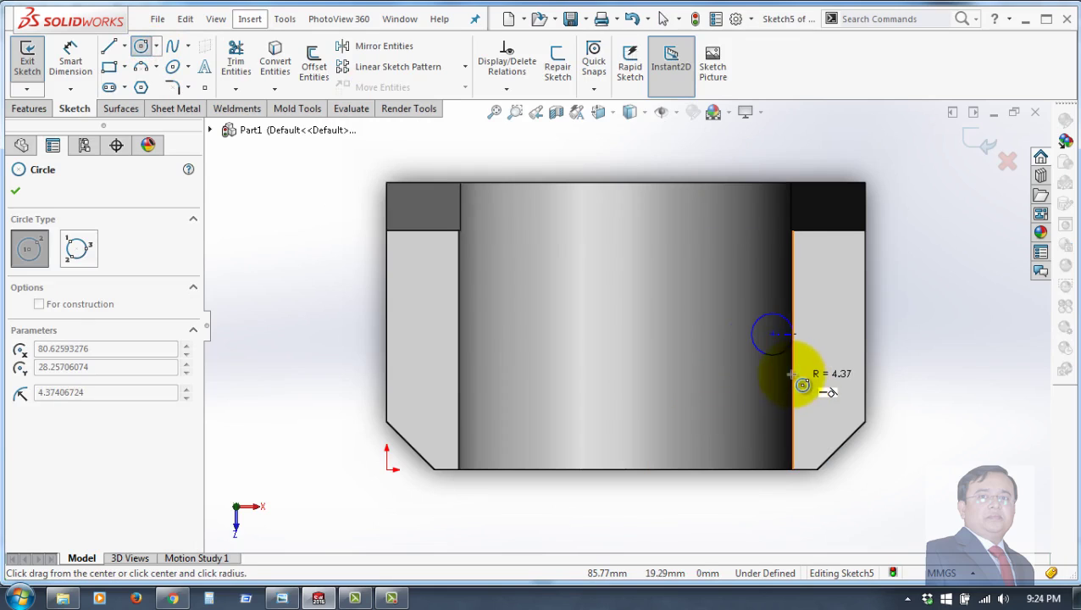
pyautogui.click(811, 373)
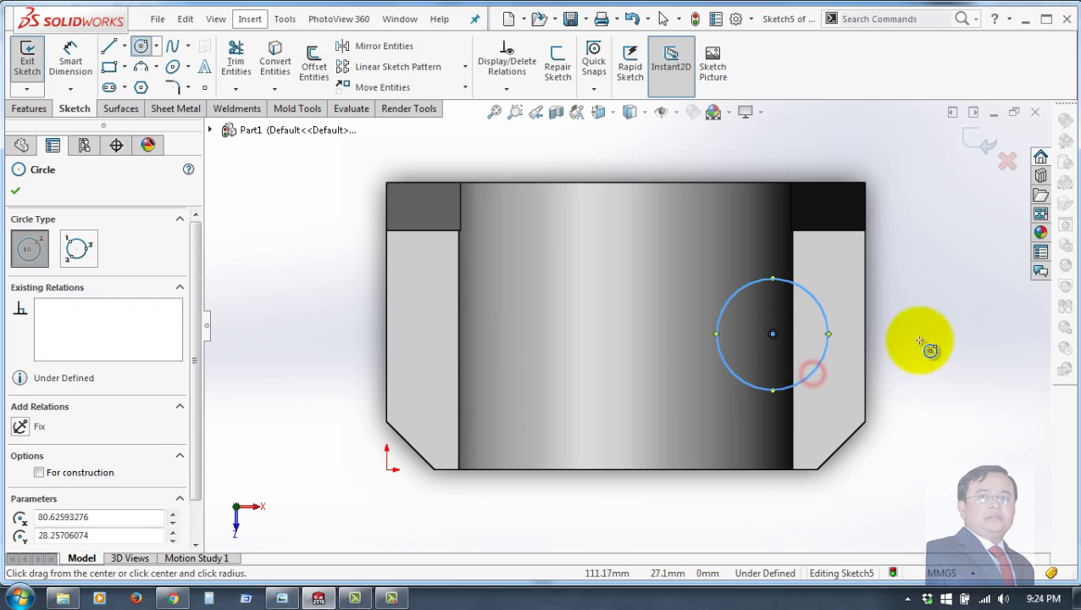
# Dimension the circle centre 15 mm from the right edge and 20 mm above the bottom edge
pyautogui.click(72, 50)
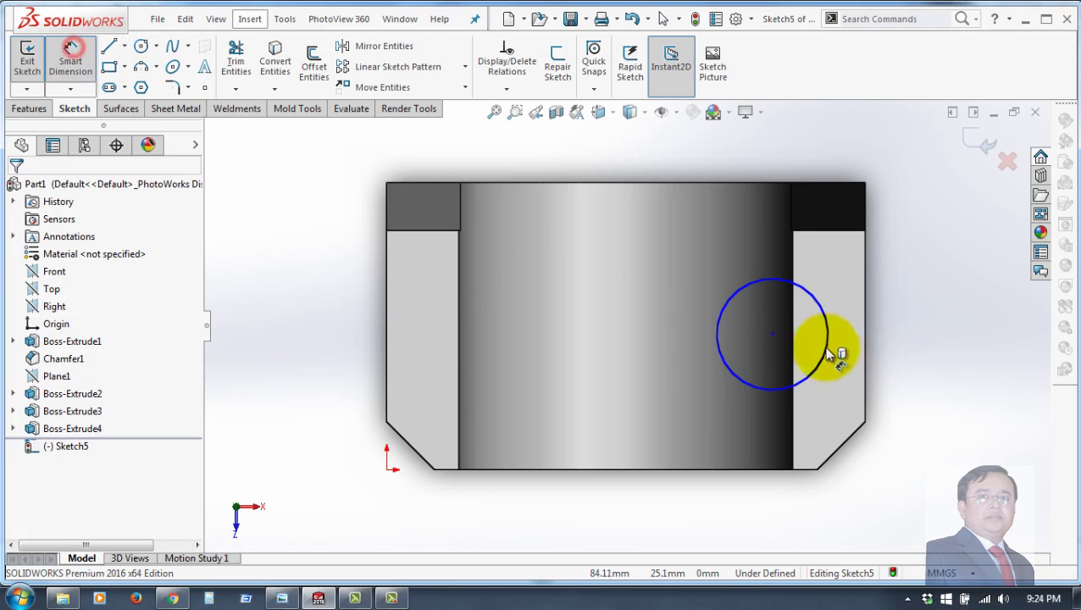
pyautogui.click(865, 326)
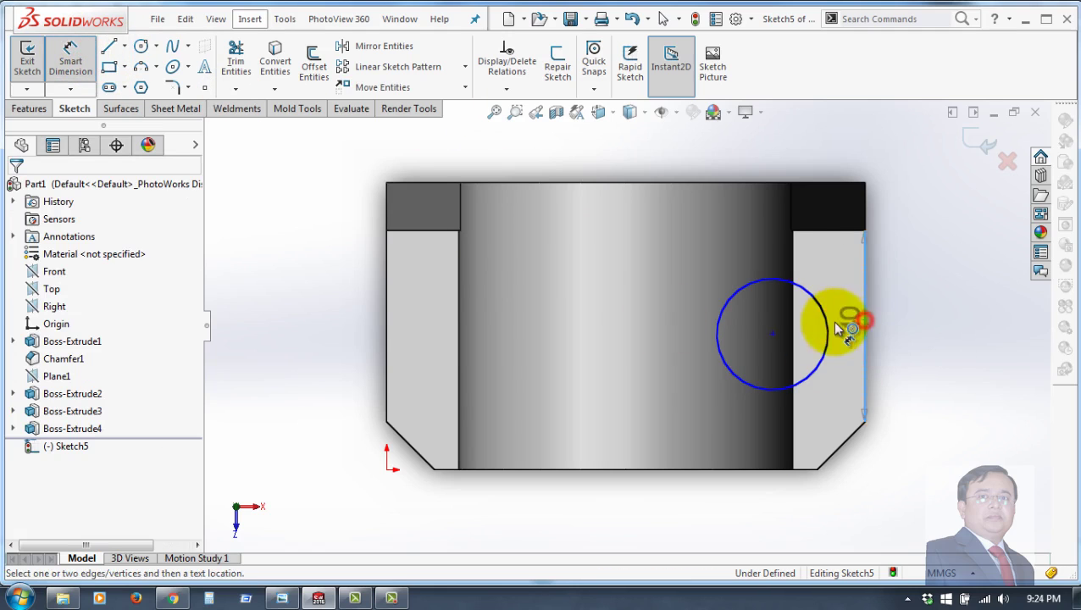
pyautogui.click(773, 333)
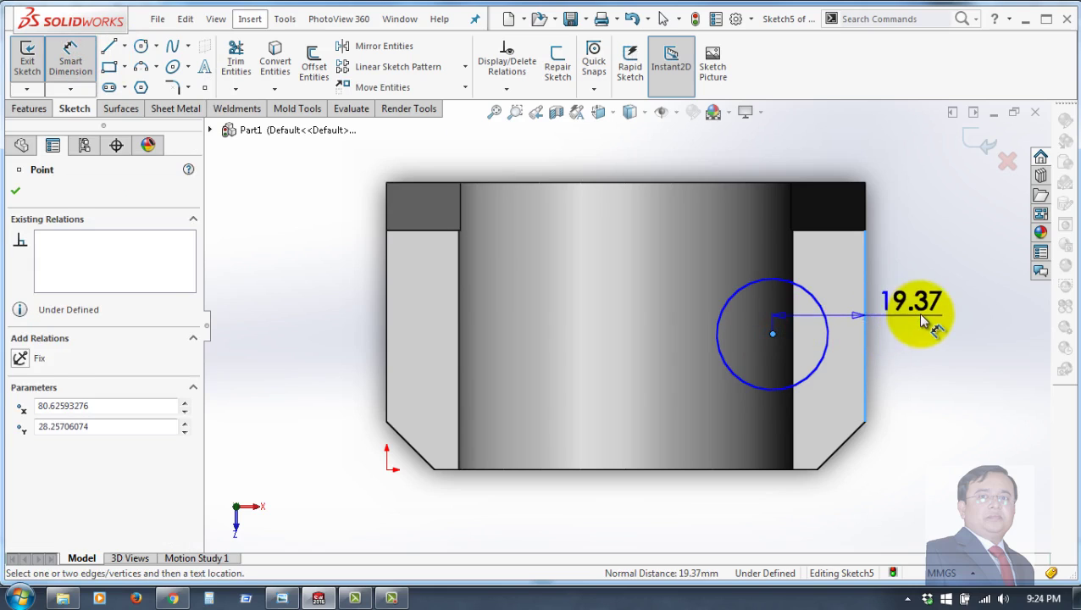
pyautogui.click(921, 313)
pyautogui.write('1')
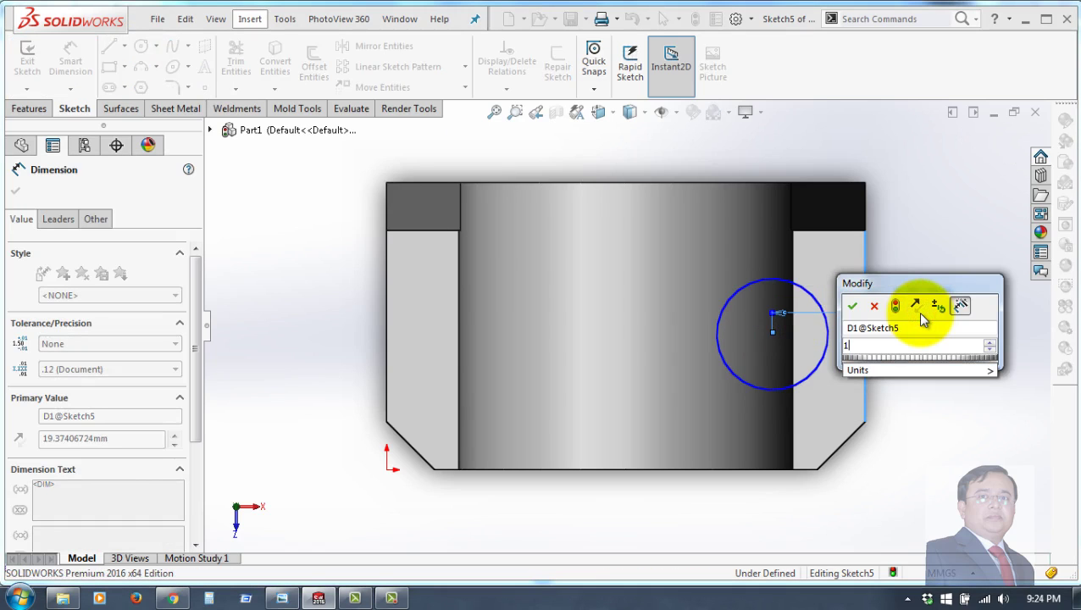
pyautogui.write('5')
pyautogui.press('Return')
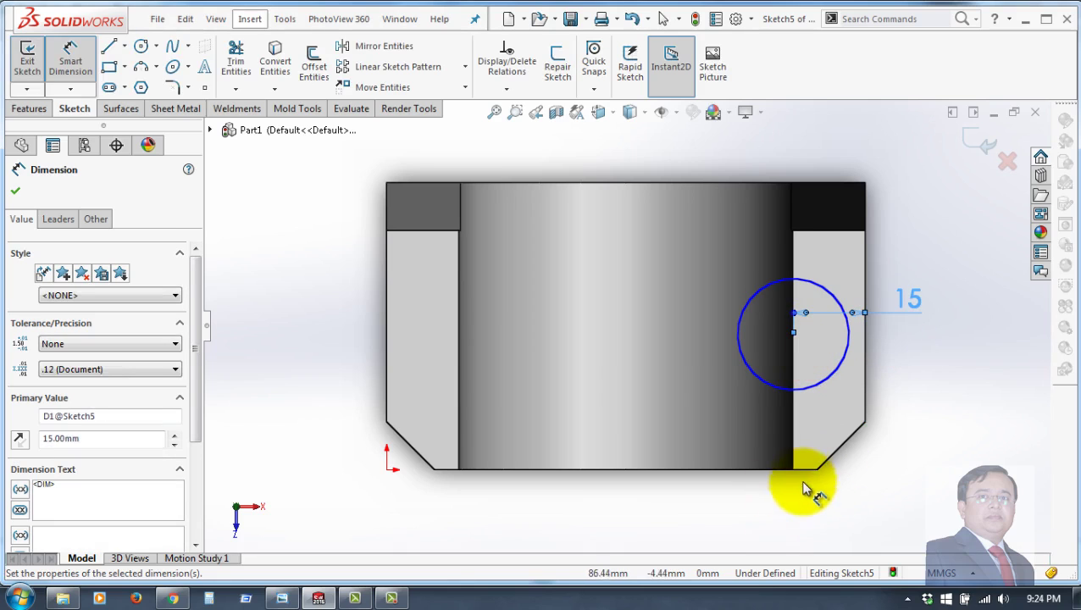
pyautogui.click(803, 470)
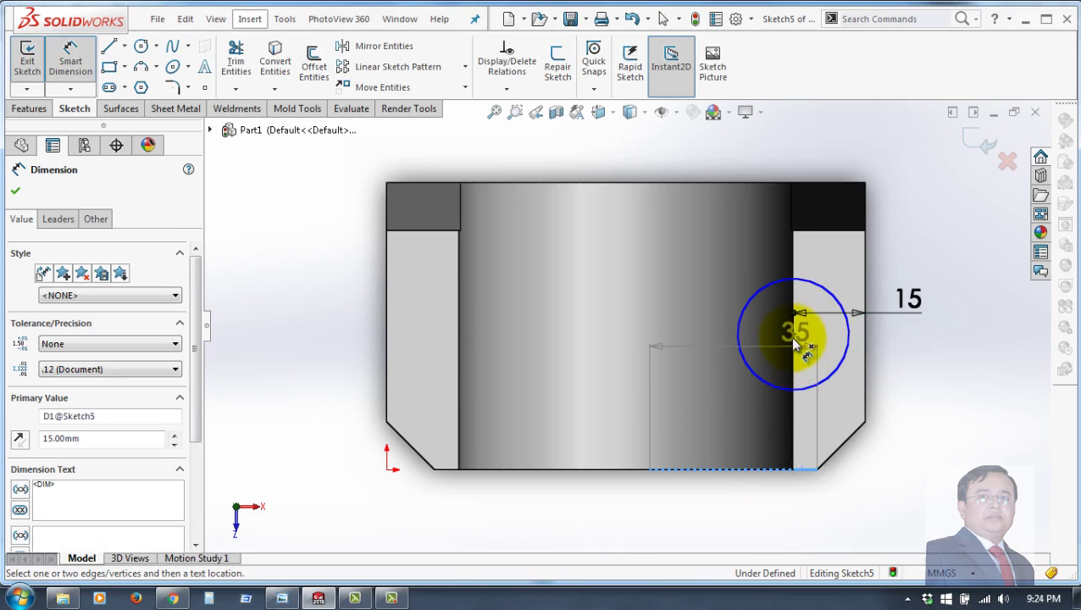
pyautogui.click(791, 337)
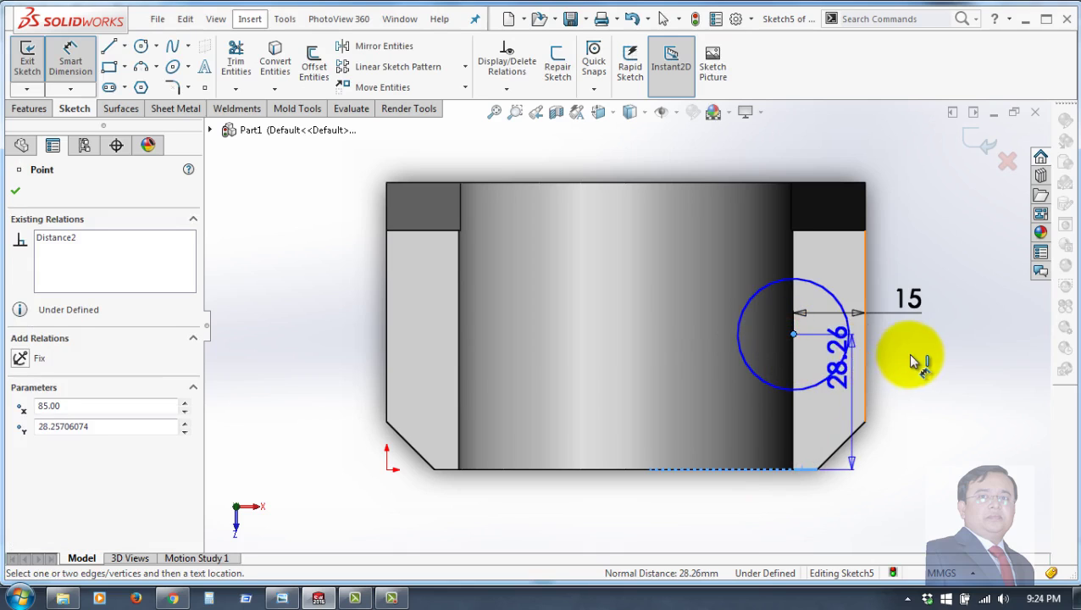
pyautogui.click(706, 357)
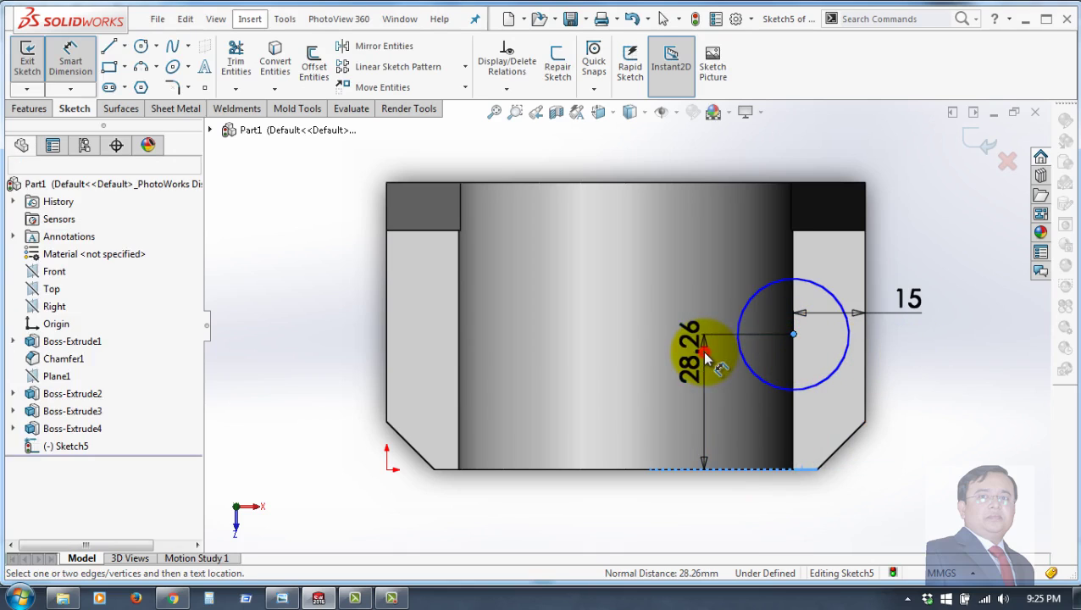
pyautogui.write('20')
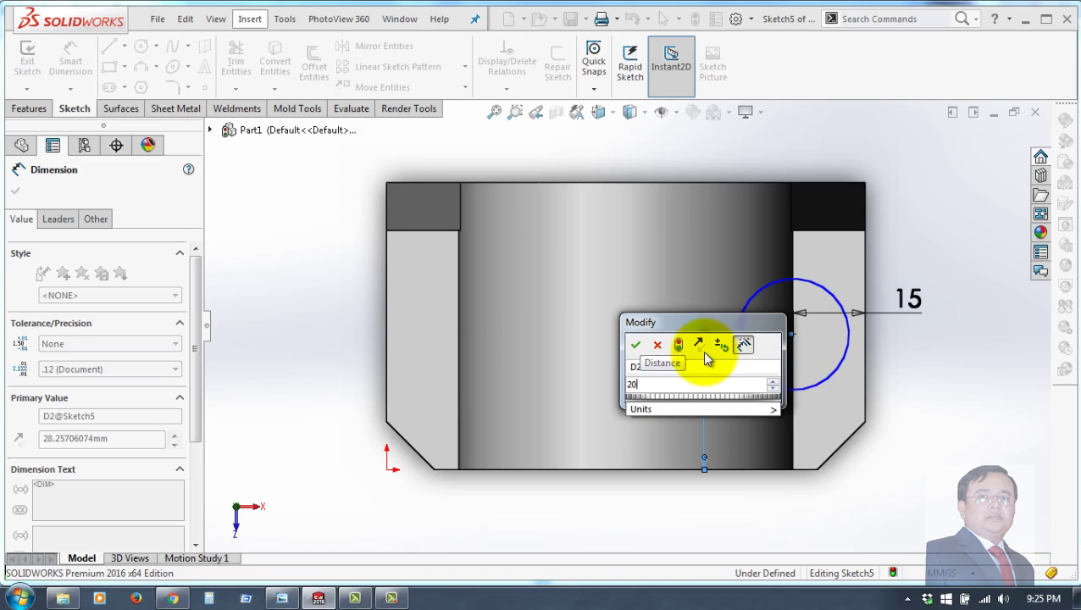
pyautogui.press('Return')
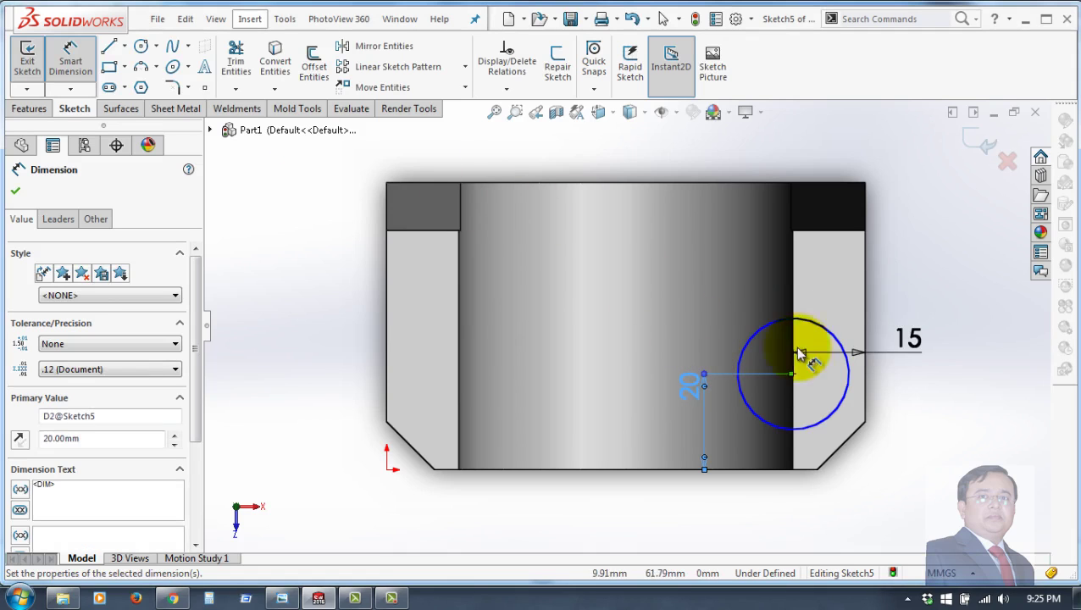
# Set the circle's diameter to 15 mm
pyautogui.click(820, 330)
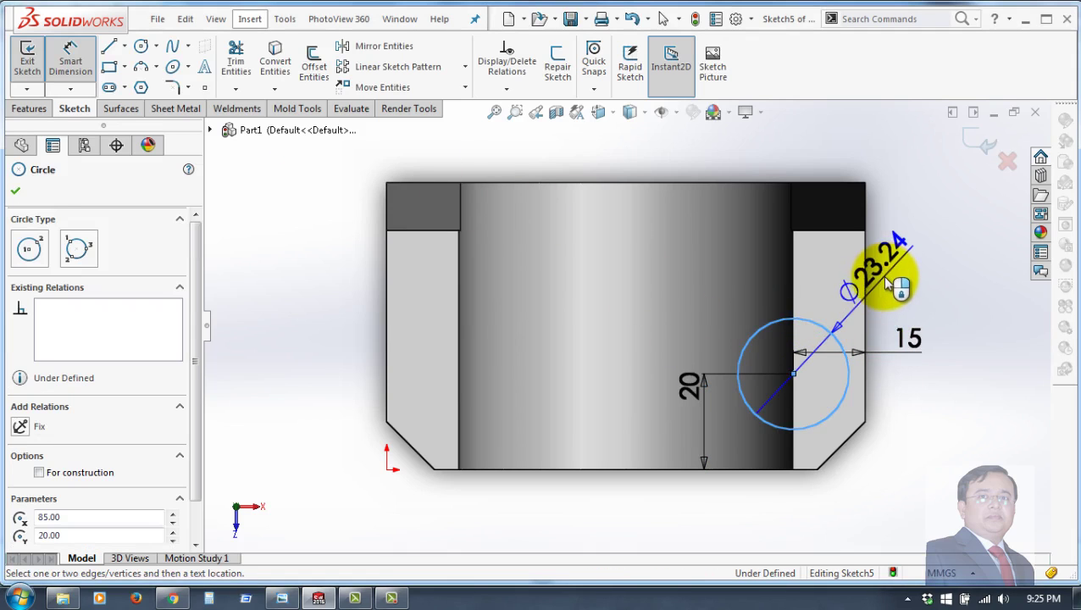
pyautogui.click(891, 282)
pyautogui.write('15')
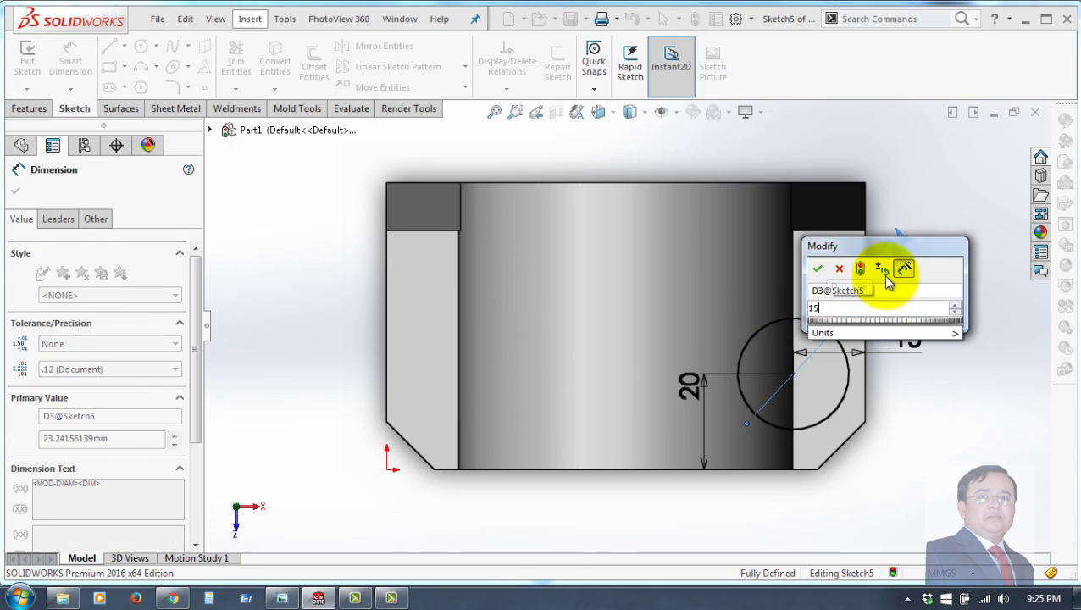
pyautogui.press('Return')
pyautogui.moveTo(936, 466)
pyautogui.mouseDown(button='middle')
pyautogui.moveTo(930, 372)
pyautogui.moveTo(873, 502)
pyautogui.mouseUp(button='middle')
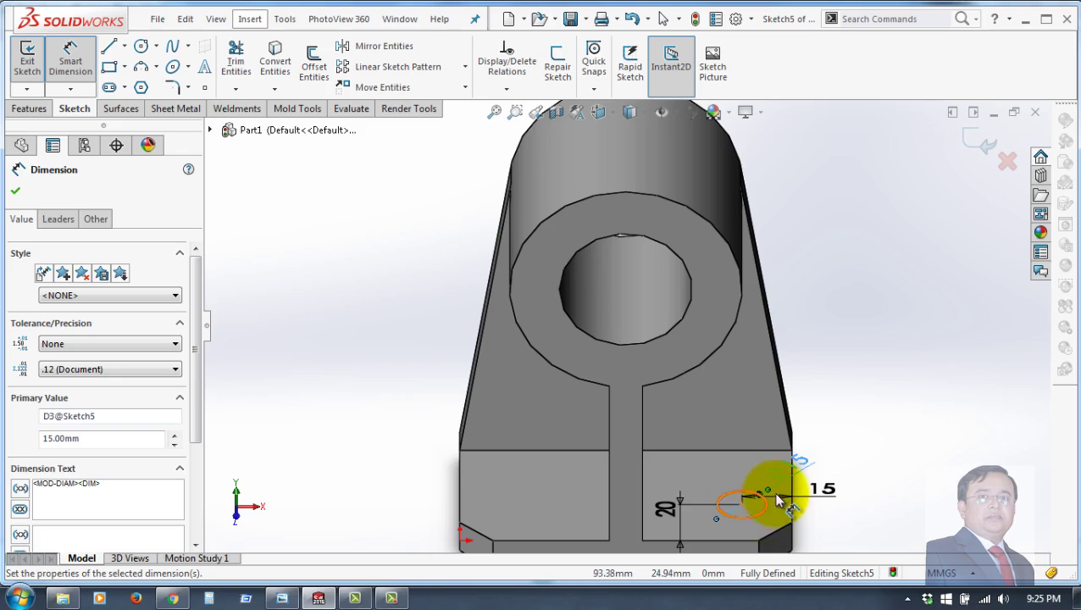
pyautogui.press('f')
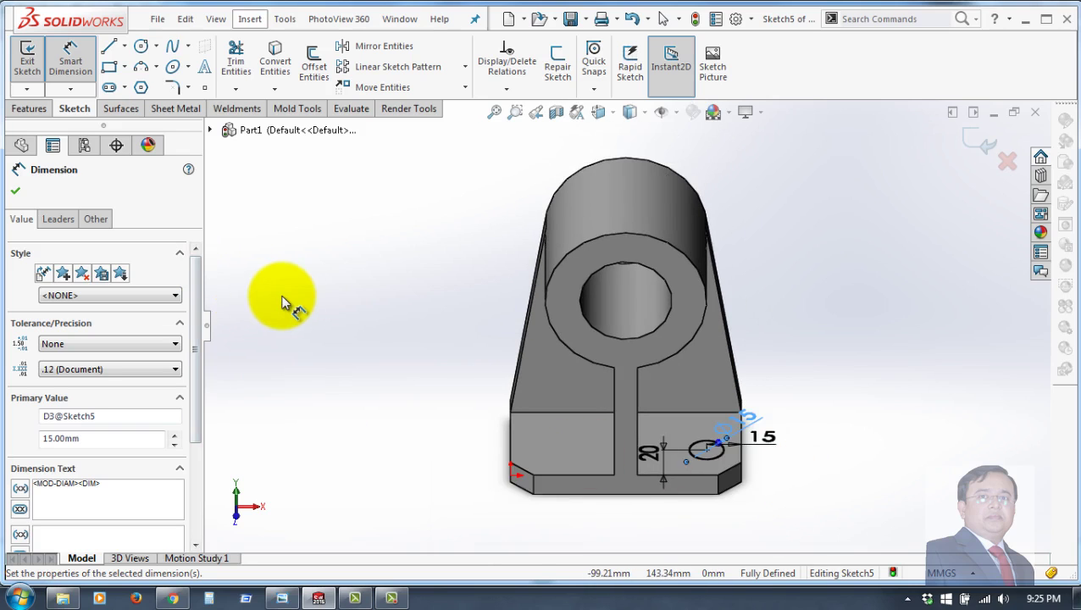
pyautogui.moveTo(284, 304)
pyautogui.mouseDown(button='middle')
pyautogui.moveTo(284, 242)
pyautogui.moveTo(258, 295)
pyautogui.mouseUp(button='middle')
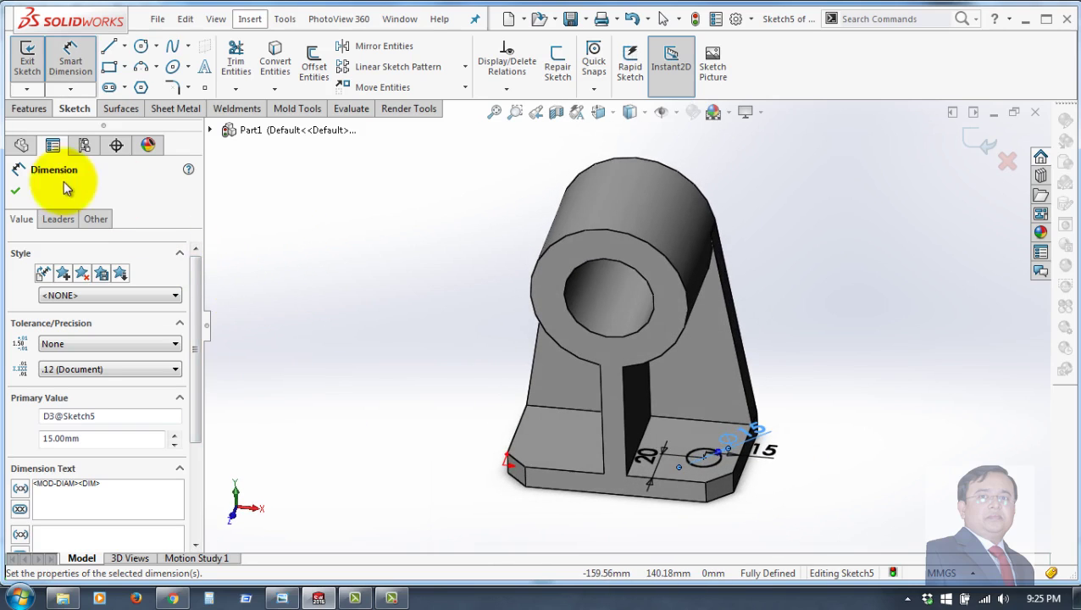
# Cut the Ø15 sketched circle 10 mm Blind into the base plate as Cut-Extrude1
pyautogui.click(15, 190)
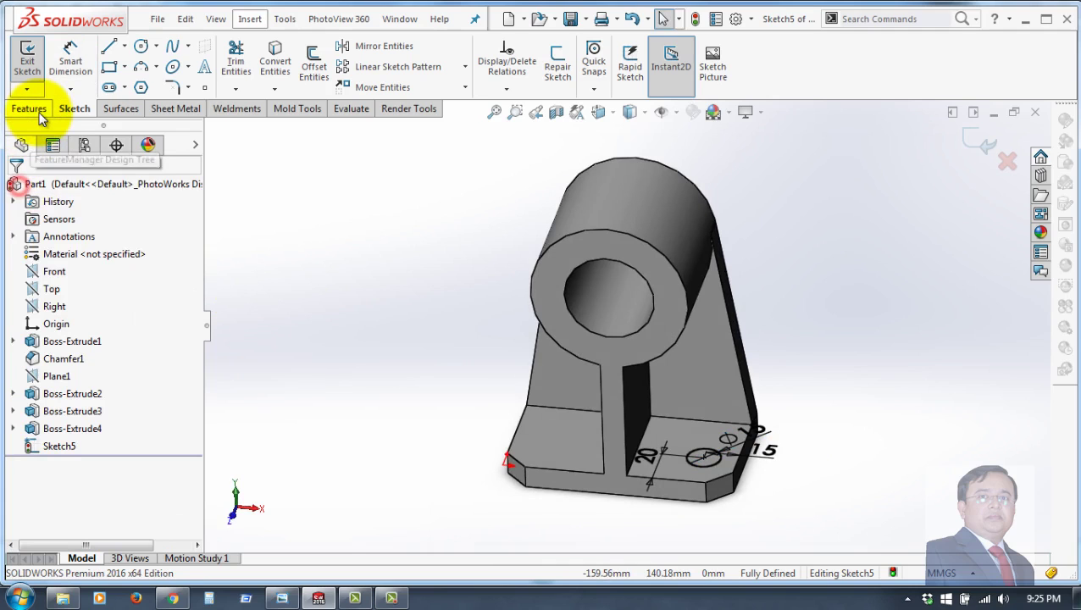
pyautogui.click(29, 109)
pyautogui.click(245, 69)
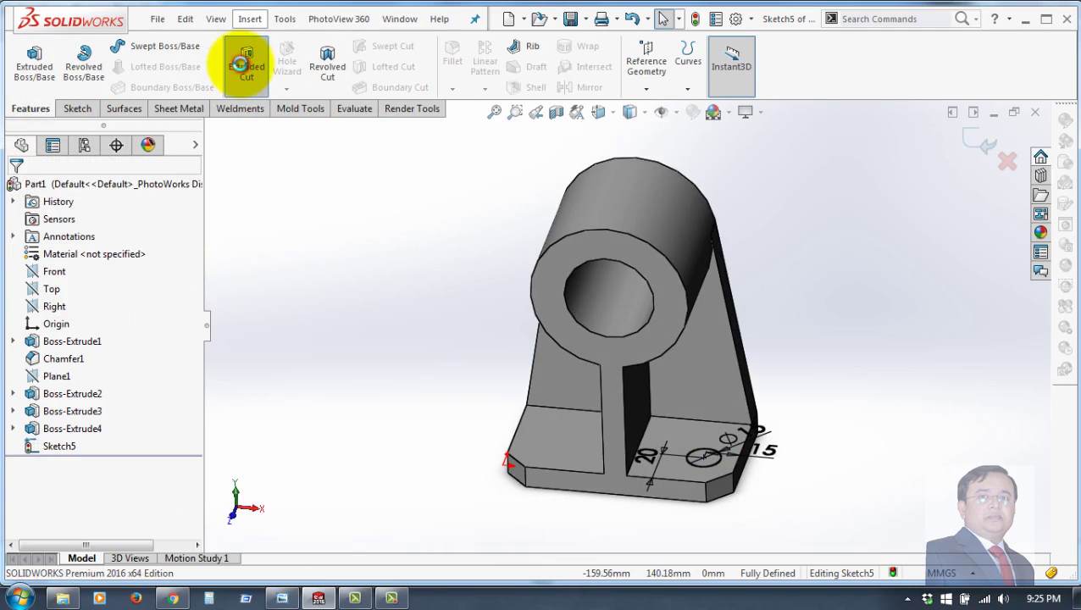
pyautogui.moveTo(683, 446)
pyautogui.mouseDown(button='middle')
pyautogui.moveTo(617, 458)
pyautogui.moveTo(575, 506)
pyautogui.moveTo(585, 508)
pyautogui.mouseUp(button='middle')
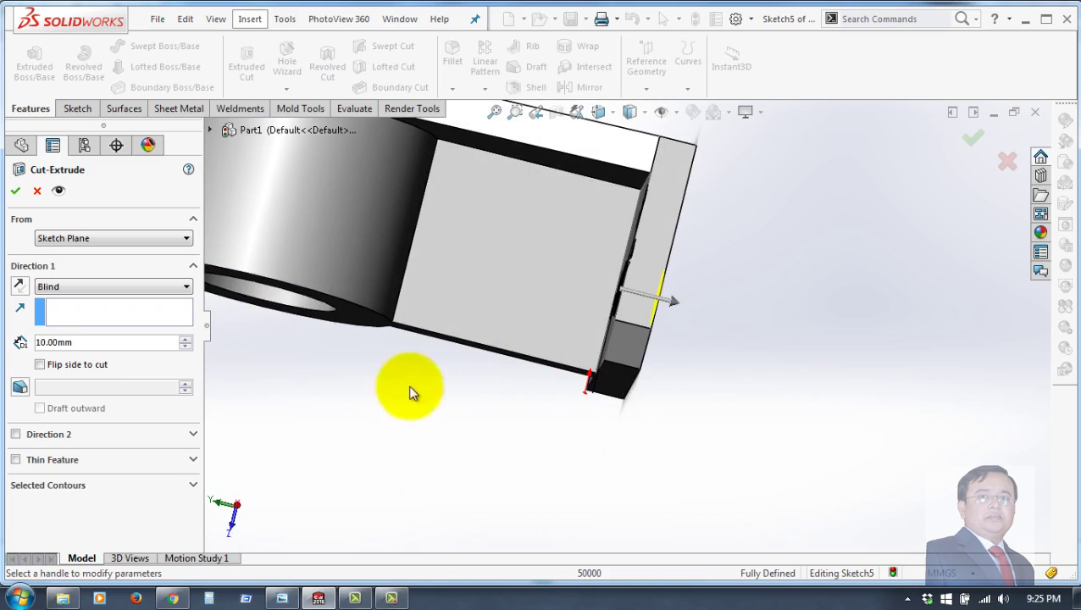
pyautogui.click(15, 190)
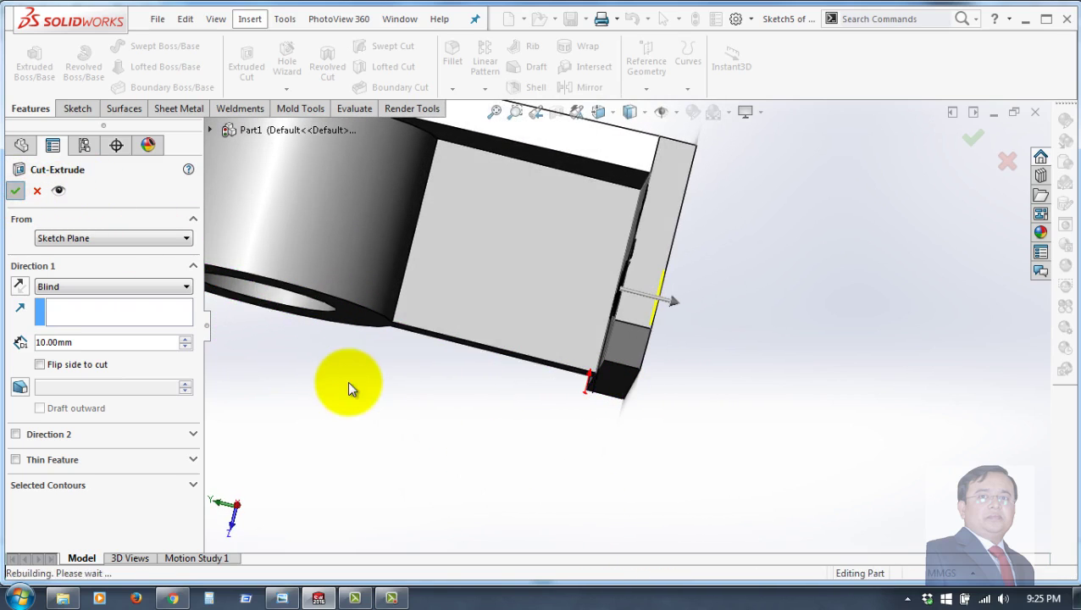
# Orbit and zoom to inspect the new hole in the base plate
pyautogui.moveTo(354, 387)
pyautogui.mouseDown(button='middle')
pyautogui.moveTo(471, 340)
pyautogui.moveTo(384, 390)
pyautogui.mouseUp(button='middle')
pyautogui.moveTo(416, 351); pyautogui.dragTo(715, 438, button='middle')
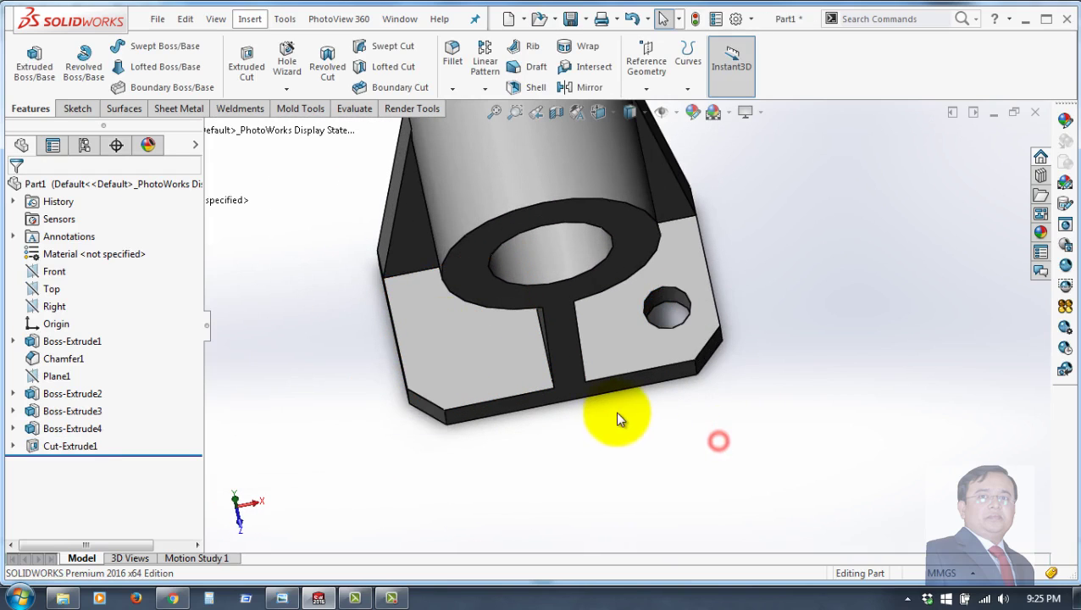
pyautogui.scroll(-3, 606, 412)
pyautogui.moveTo(548, 394); pyautogui.dragTo(559, 336, button='middle')
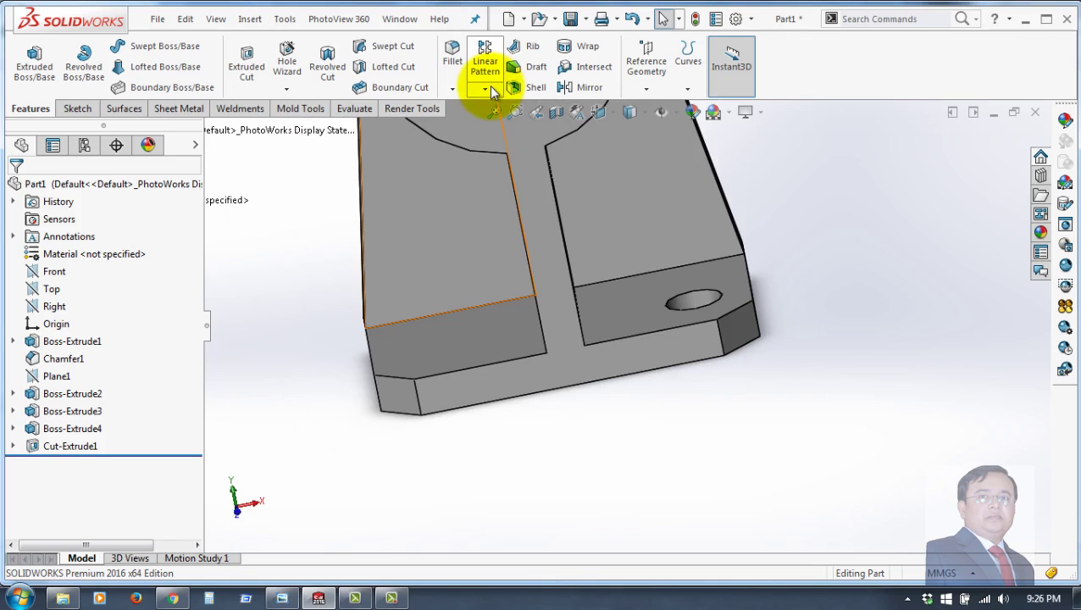
# Start a Linear Pattern along the base's front edge with Cut-Extrude1 as the feature
pyautogui.click(486, 88)
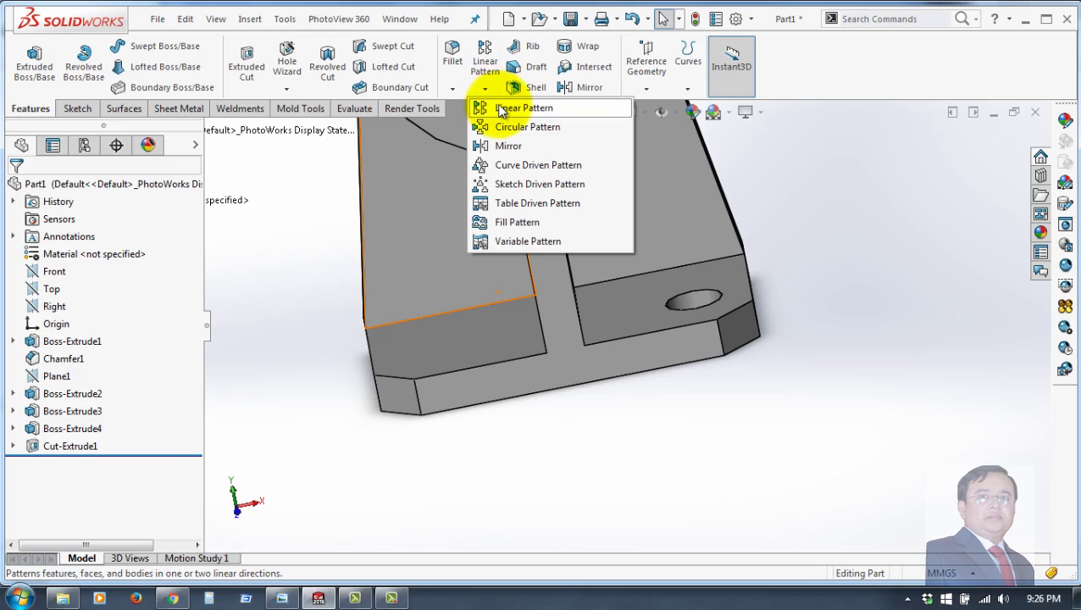
pyautogui.click(502, 112)
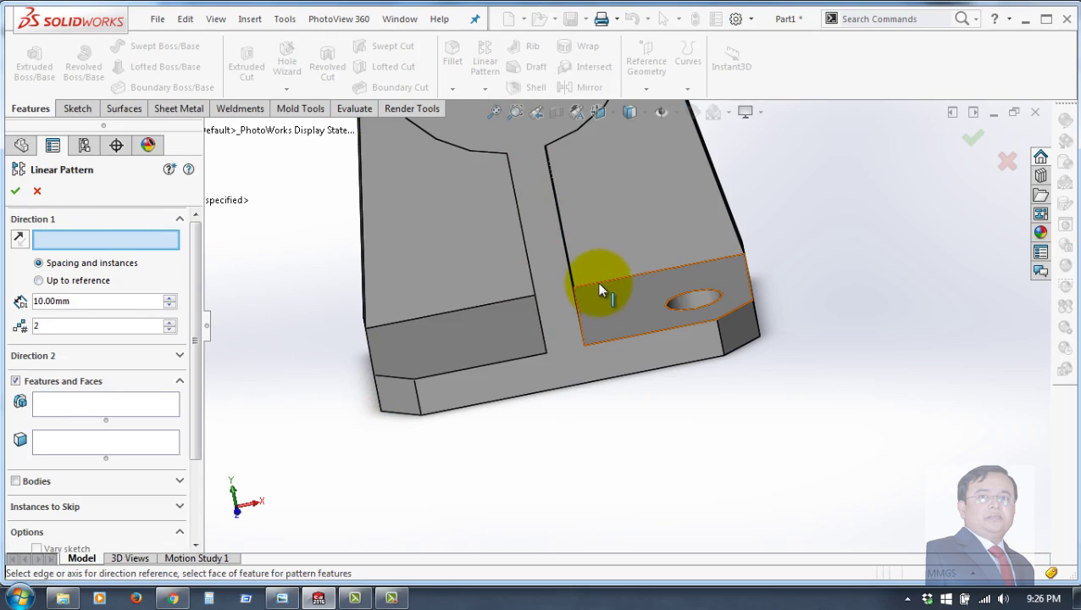
pyautogui.click(597, 342)
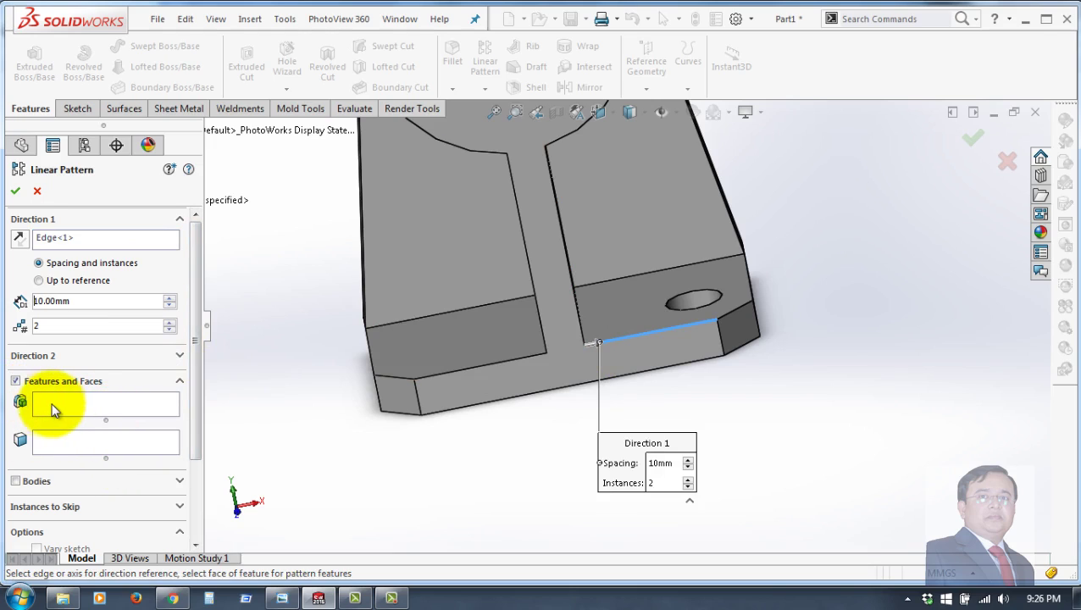
pyautogui.click(95, 403)
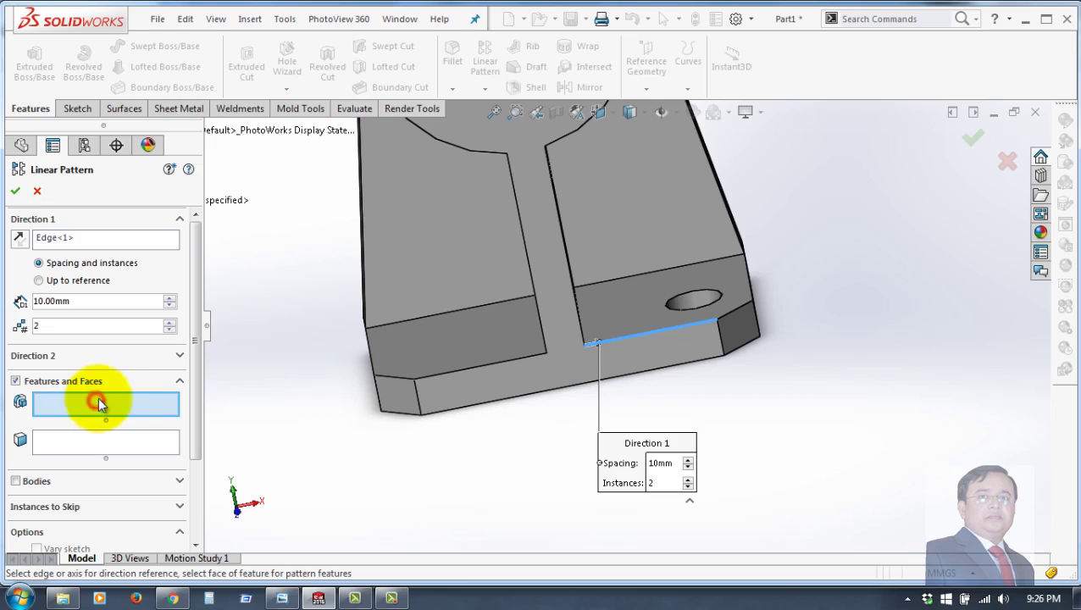
pyautogui.click(708, 294)
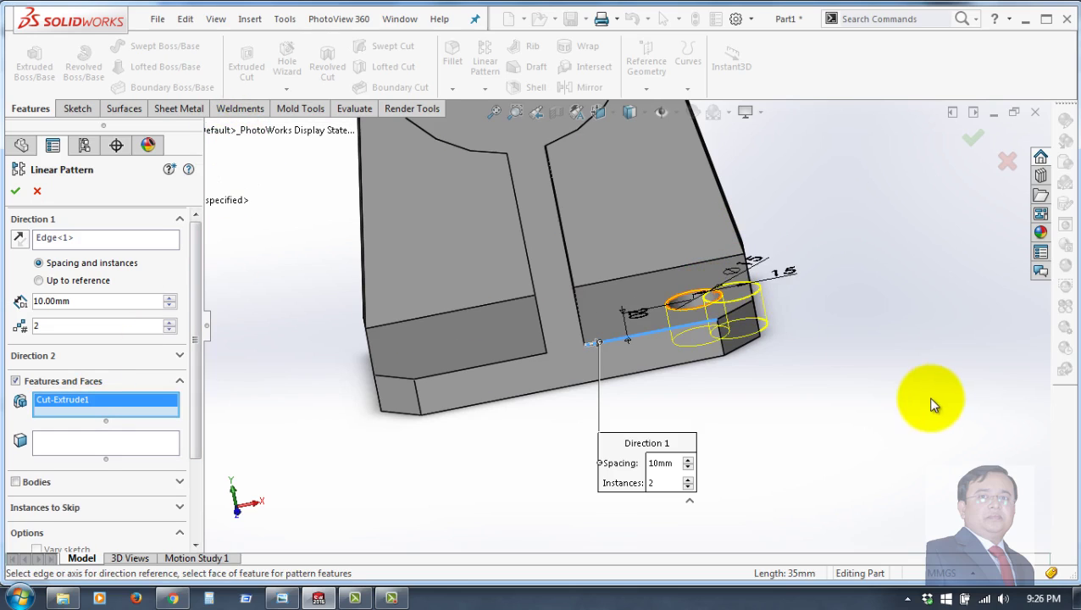
# Reverse the pattern direction and set 70 mm spacing for the second hole
pyautogui.moveTo(932, 405); pyautogui.dragTo(888, 441, button='middle')
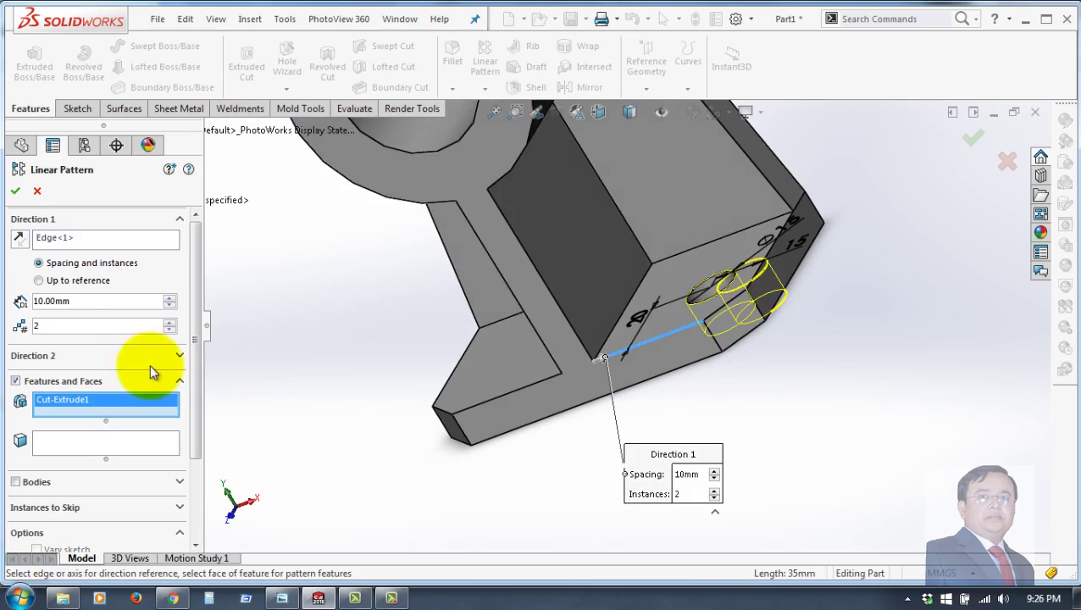
pyautogui.click(17, 243)
pyautogui.moveTo(211, 349); pyautogui.dragTo(251, 347, button='middle')
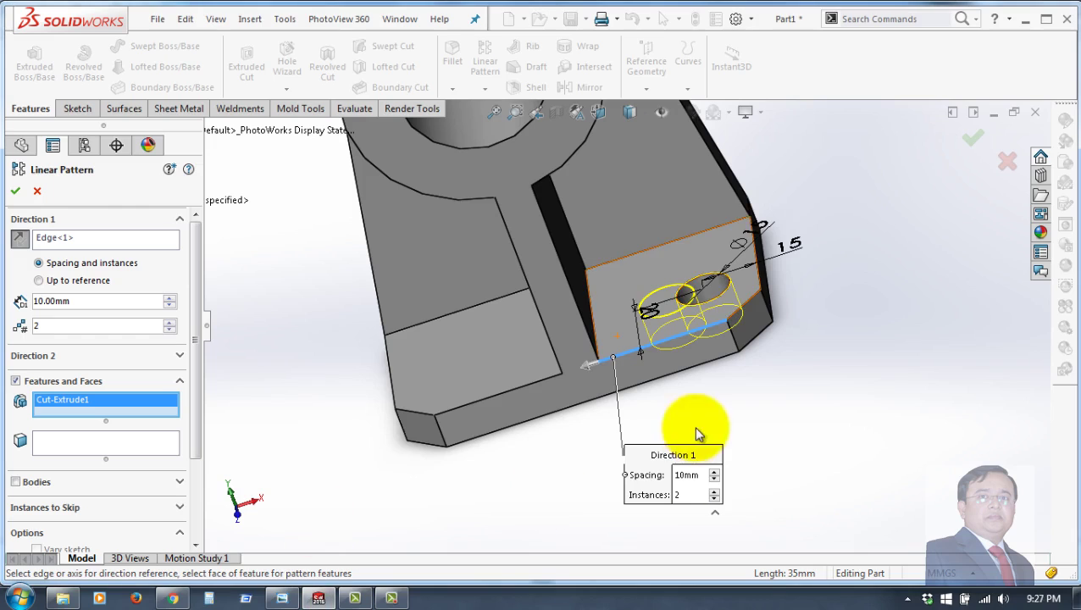
pyautogui.click(682, 476)
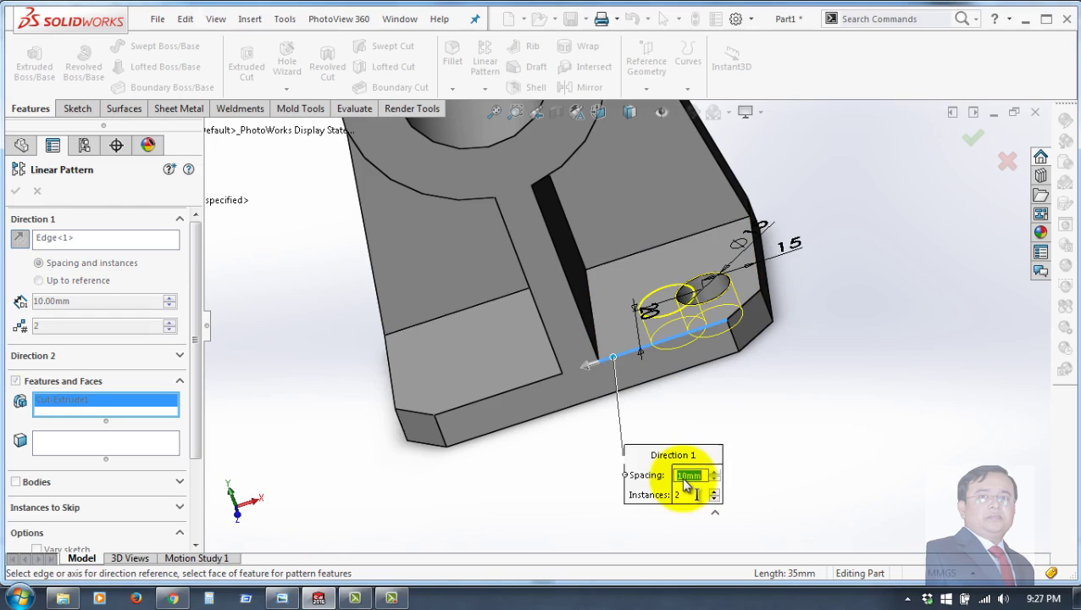
pyautogui.write('70')
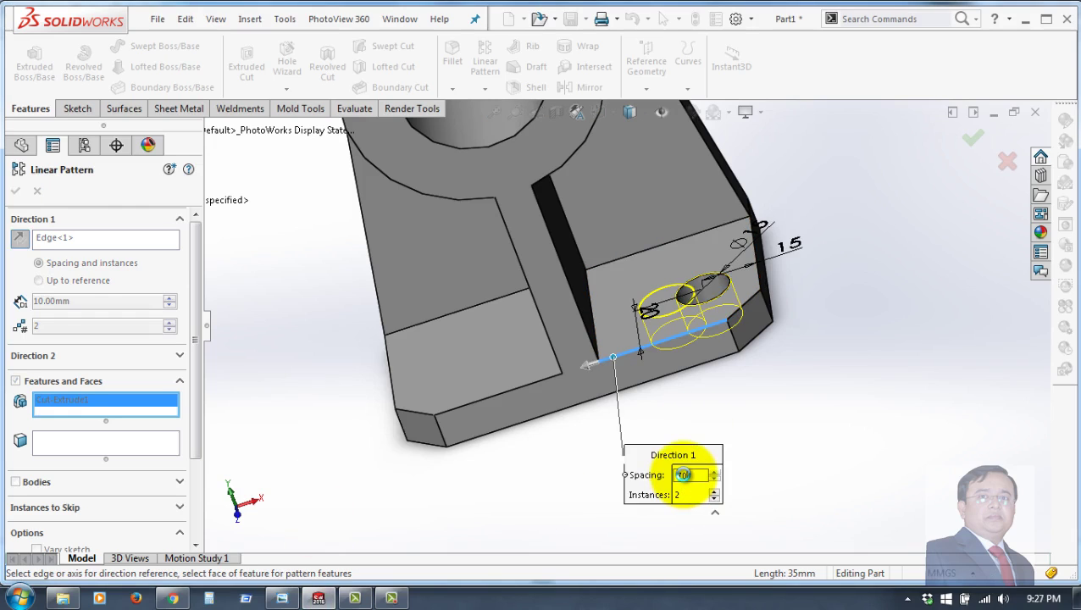
pyautogui.press('Return')
pyautogui.moveTo(561, 513)
pyautogui.mouseDown(button='middle')
pyautogui.moveTo(583, 569)
pyautogui.moveTo(555, 575)
pyautogui.moveTo(555, 586)
pyautogui.moveTo(586, 577)
pyautogui.moveTo(543, 407)
pyautogui.moveTo(557, 468)
pyautogui.mouseUp(button='middle')
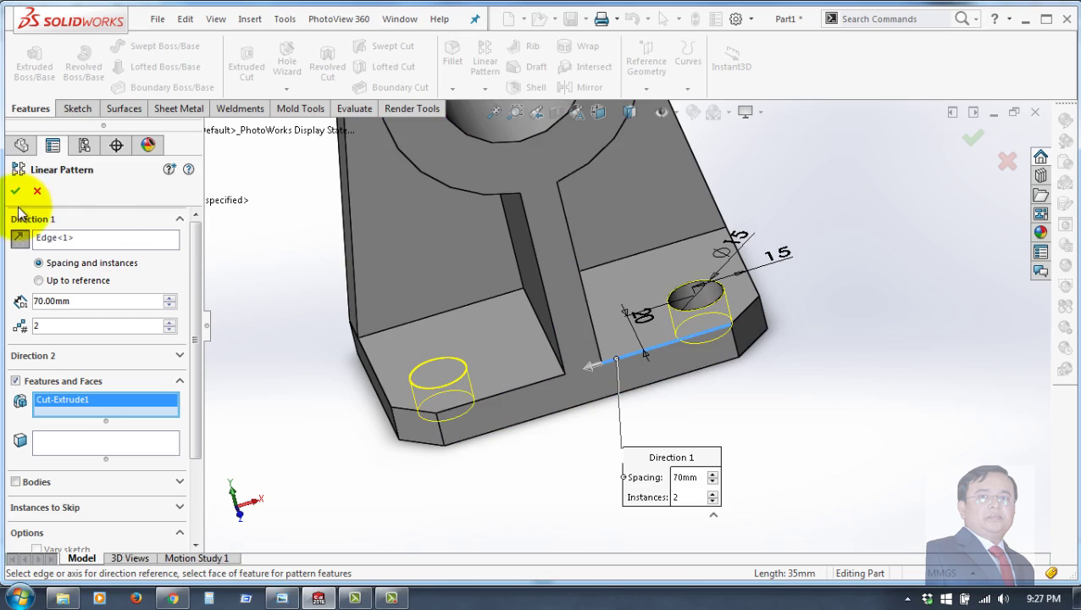
# Accept the linear pattern and orbit to view both base holes
pyautogui.press('Return')
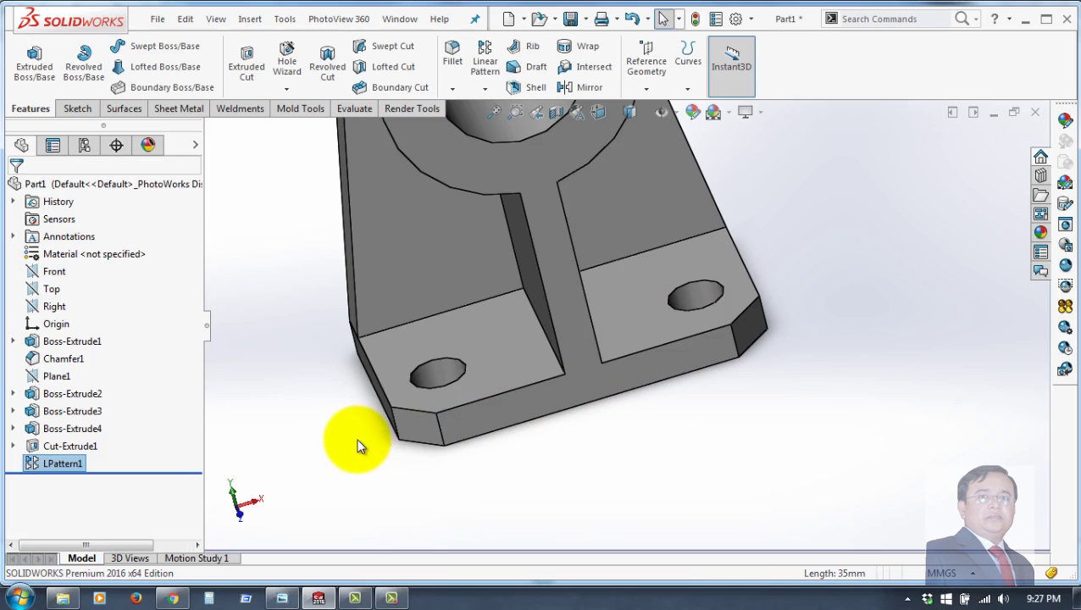
pyautogui.moveTo(327, 442)
pyautogui.mouseDown(button='middle')
pyautogui.moveTo(349, 513)
pyautogui.moveTo(410, 458)
pyautogui.moveTo(371, 384)
pyautogui.mouseUp(button='middle')
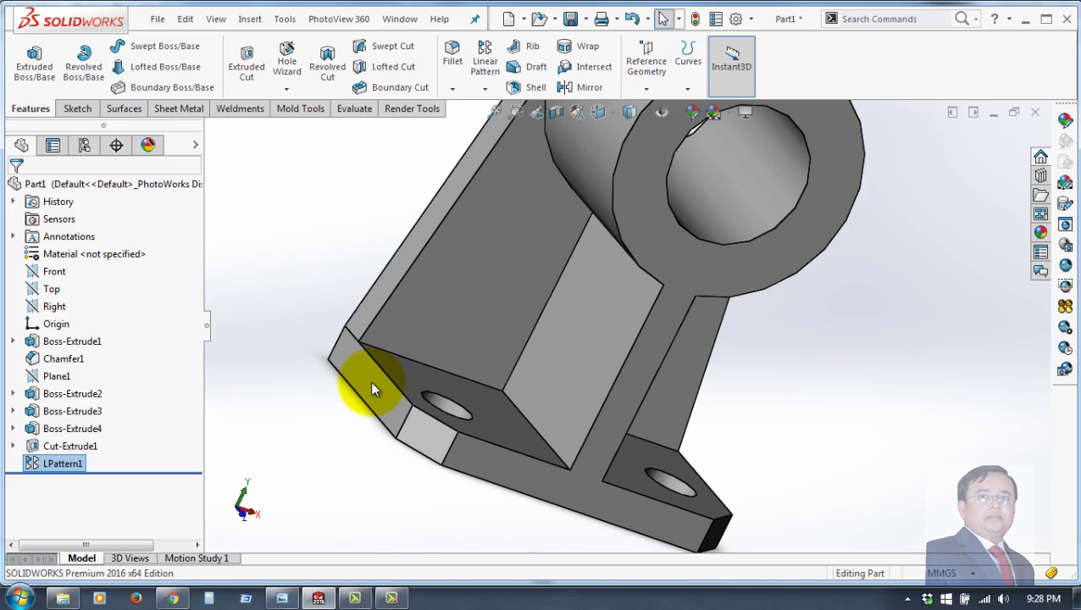
pyautogui.scroll(3, 807, 496)
pyautogui.scroll(2, 779, 407)
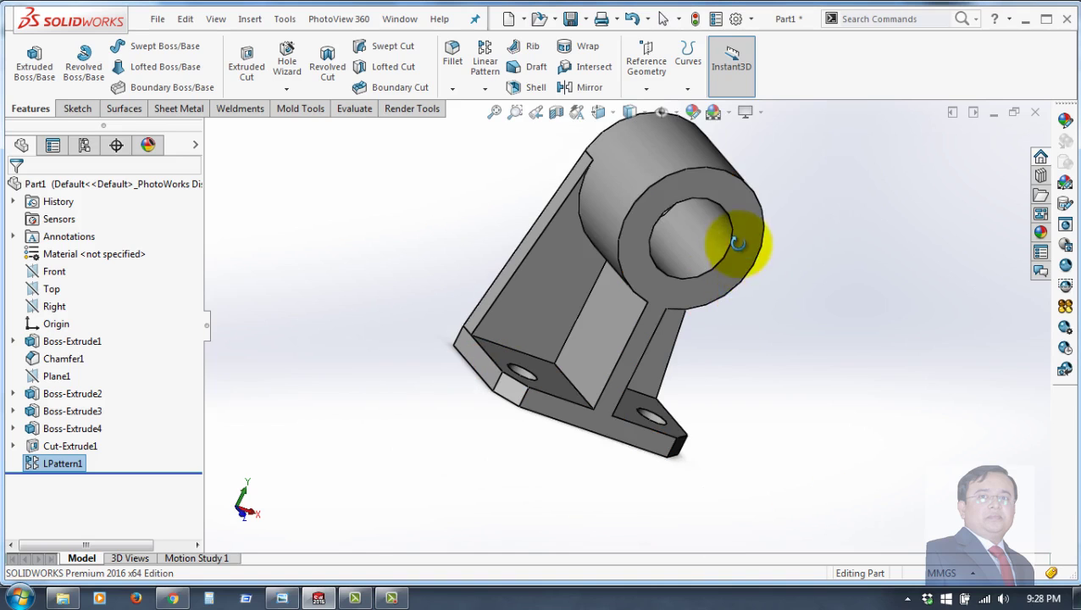
pyautogui.moveTo(736, 241)
pyautogui.mouseDown(button='middle')
pyautogui.moveTo(738, 193)
pyautogui.moveTo(762, 200)
pyautogui.moveTo(723, 210)
pyautogui.mouseUp(button='middle')
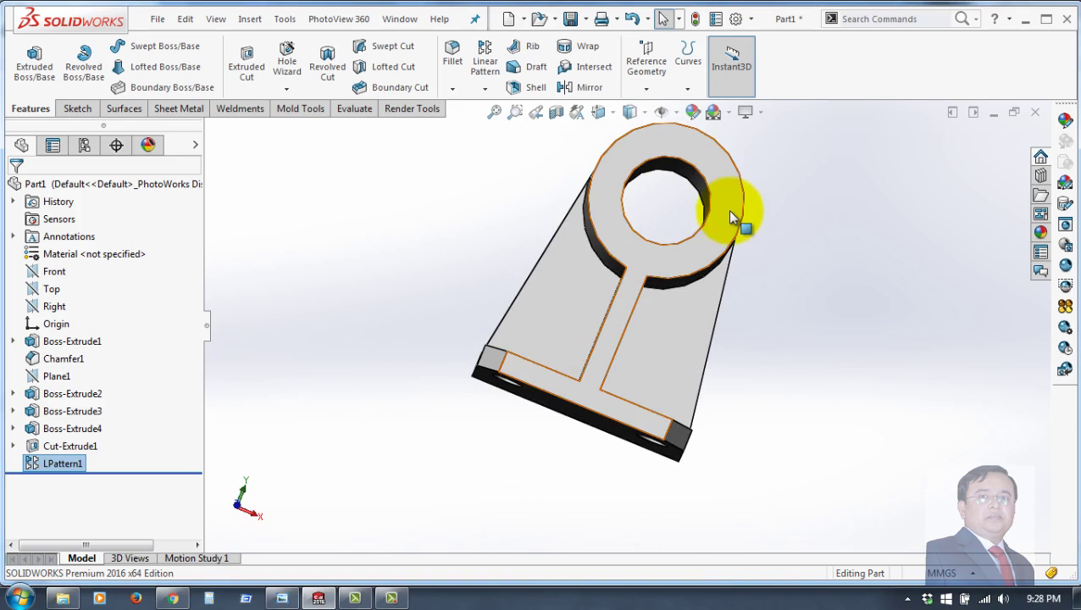
# Sketch a circle on the ring's front face, centred on the Ø40 hole
pyautogui.click(726, 209)
pyautogui.click(791, 162)
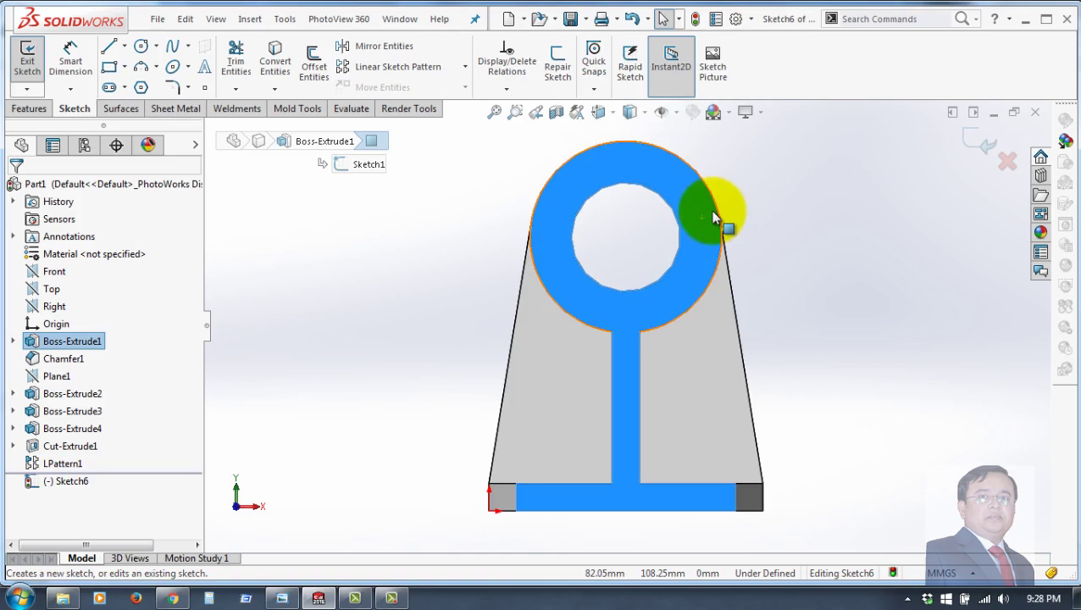
pyautogui.click(144, 47)
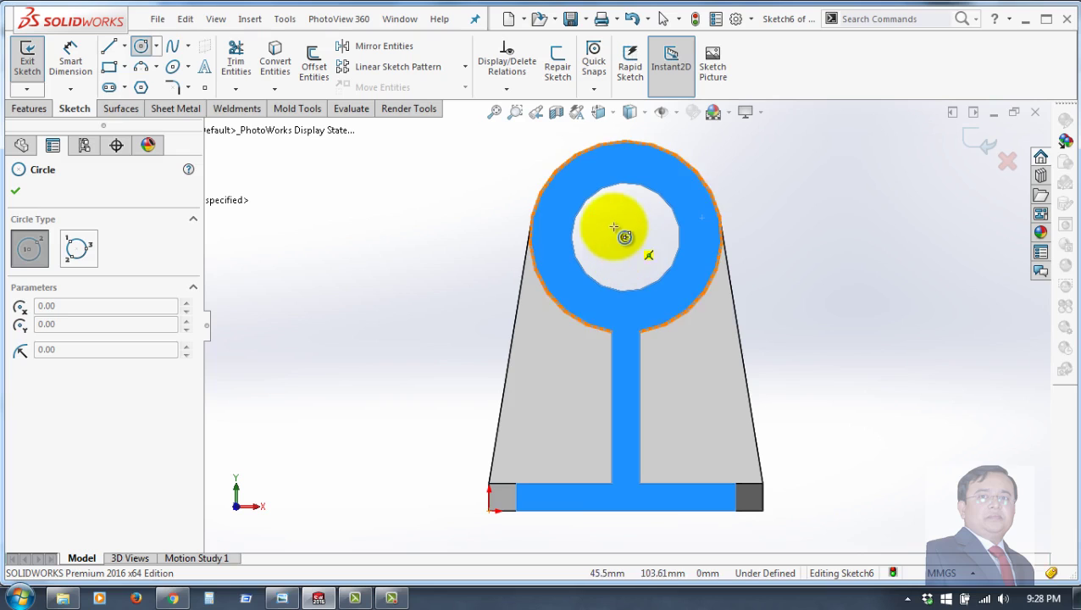
pyautogui.click(640, 190)
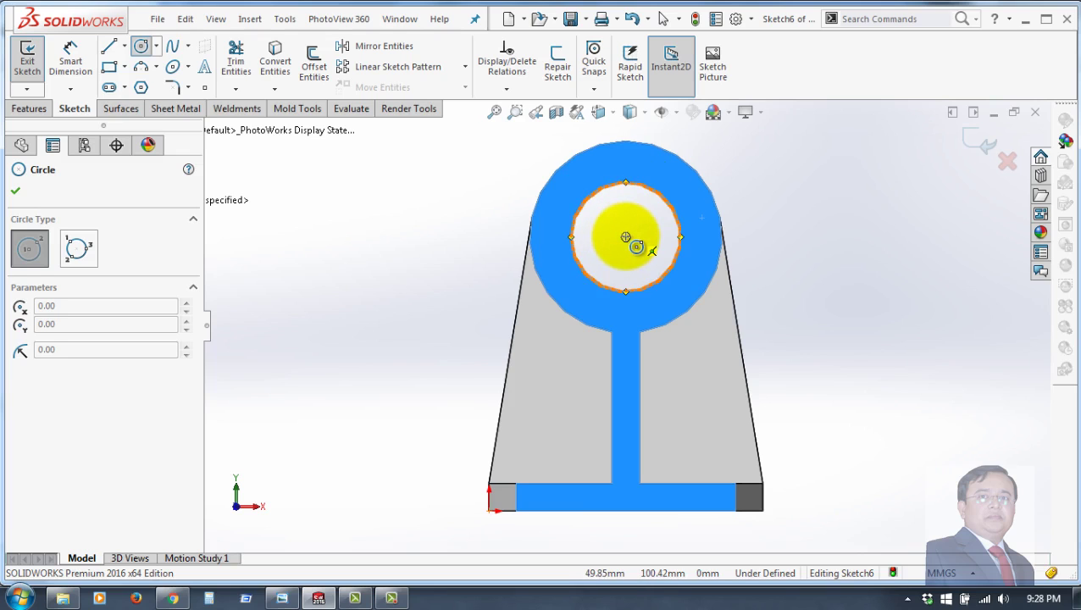
pyautogui.click(626, 237)
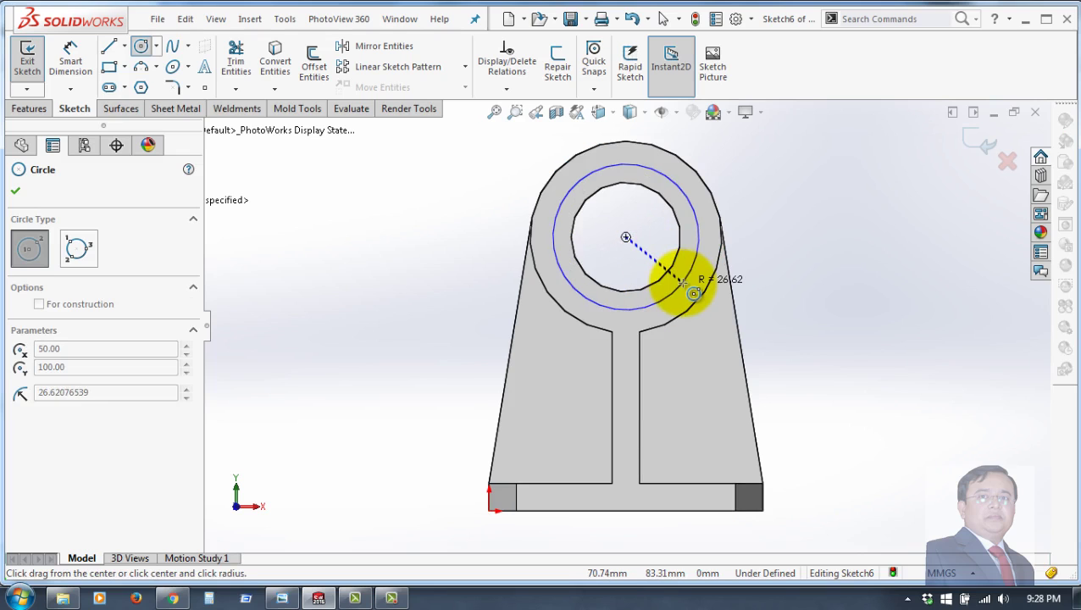
pyautogui.click(693, 292)
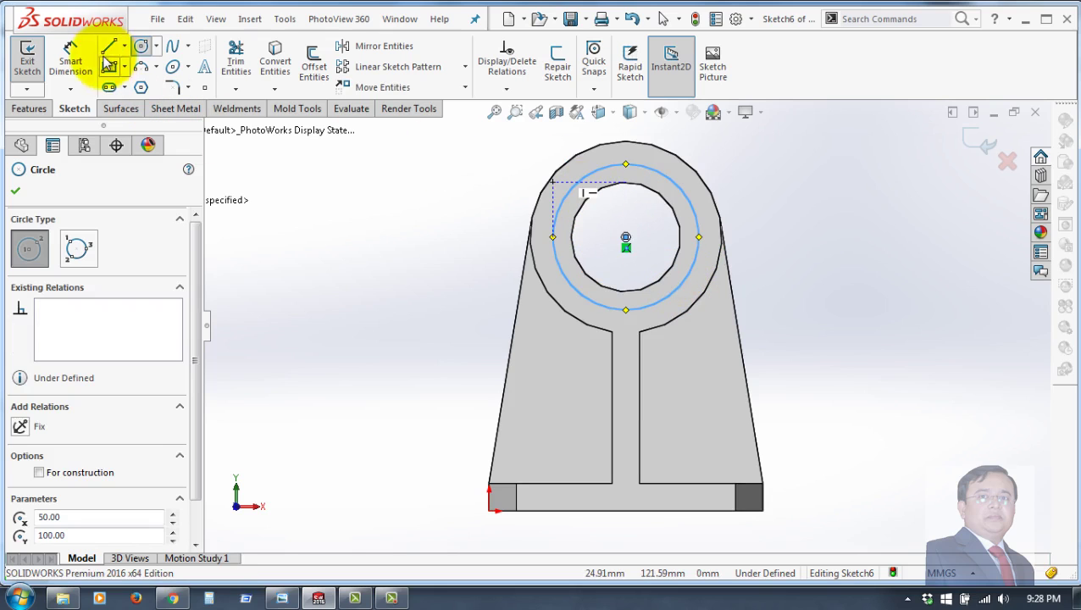
# Dimension the new circle's diameter to 50 mm
pyautogui.click(71, 55)
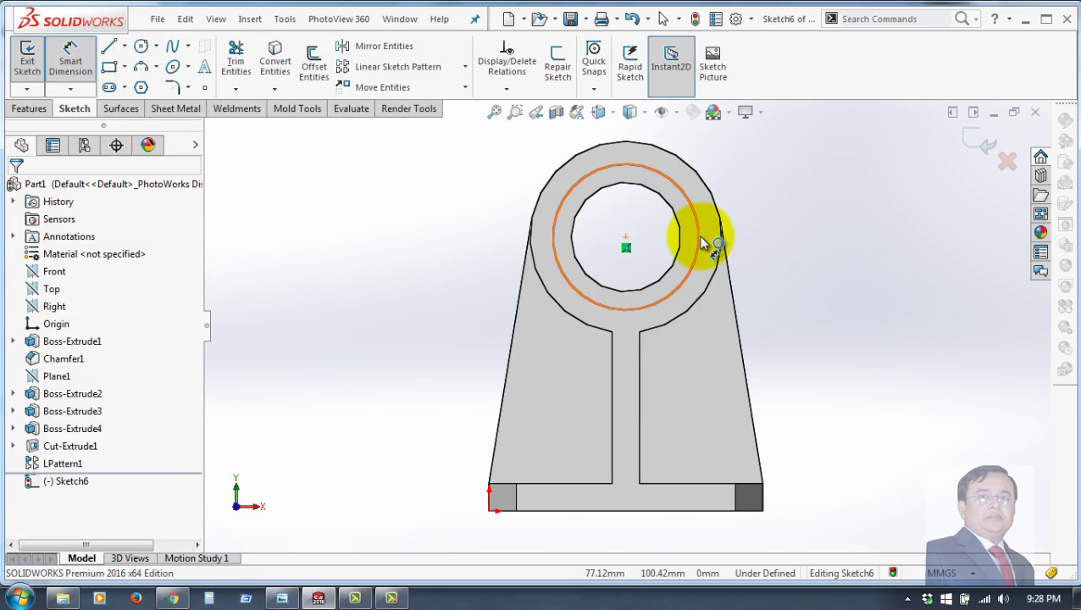
pyautogui.click(701, 243)
pyautogui.click(793, 214)
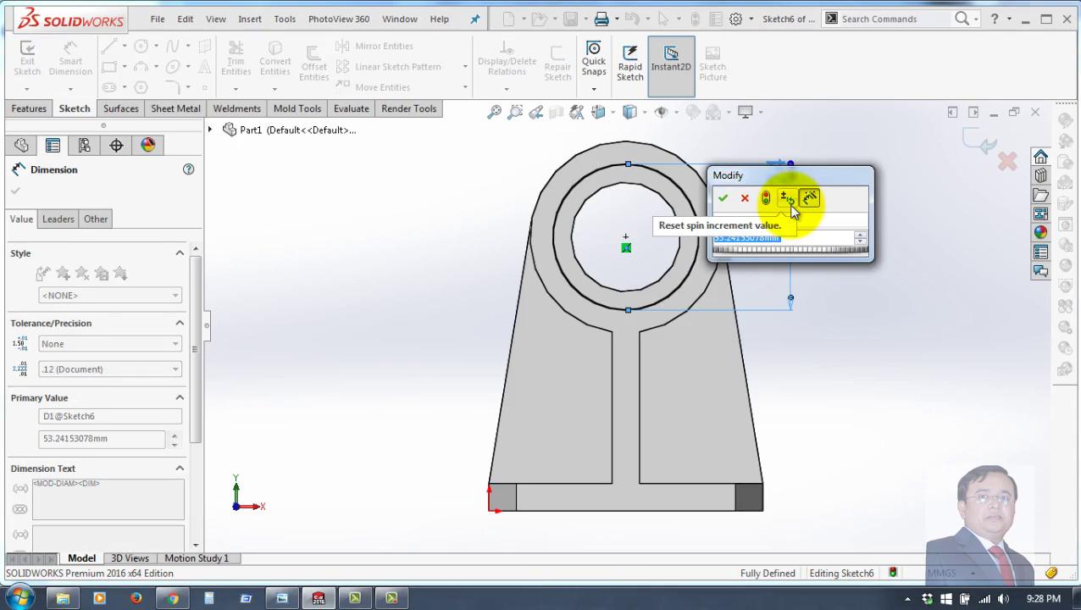
pyautogui.write('50')
pyautogui.press('Return')
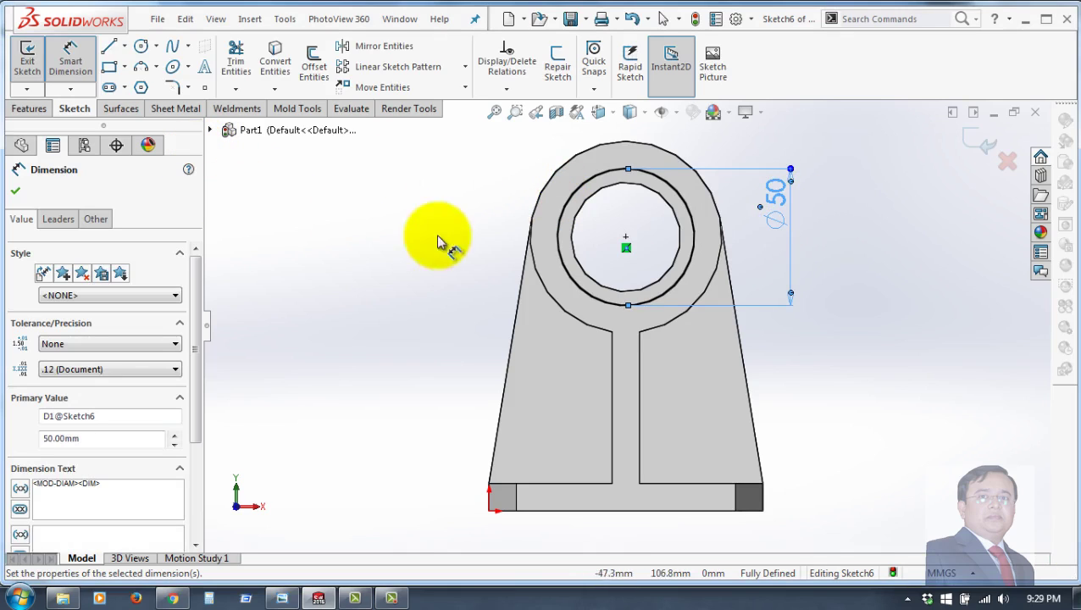
pyautogui.click(590, 210)
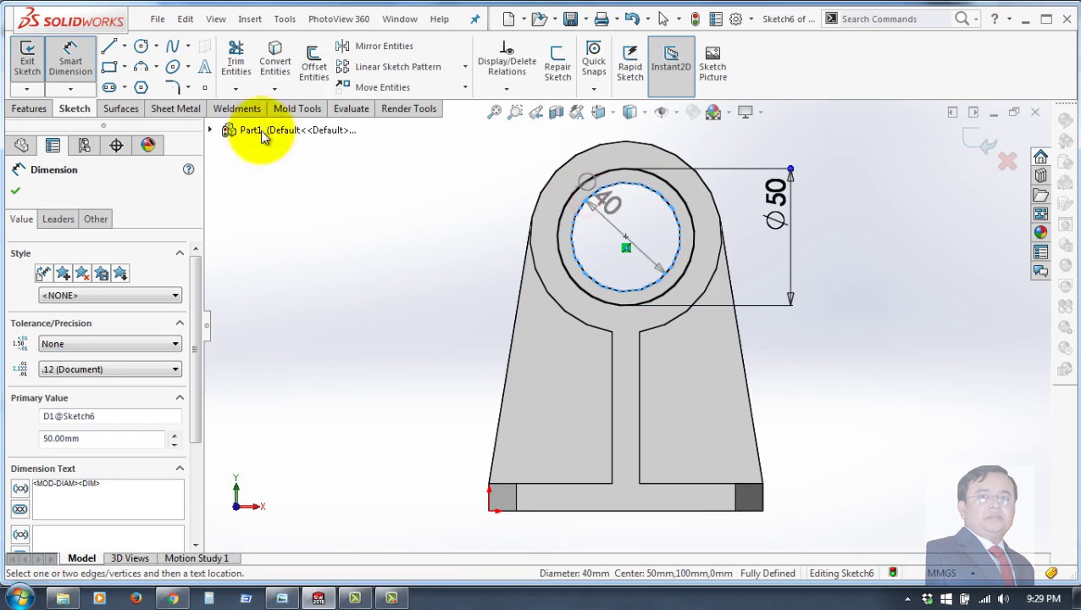
pyautogui.press('Escape')
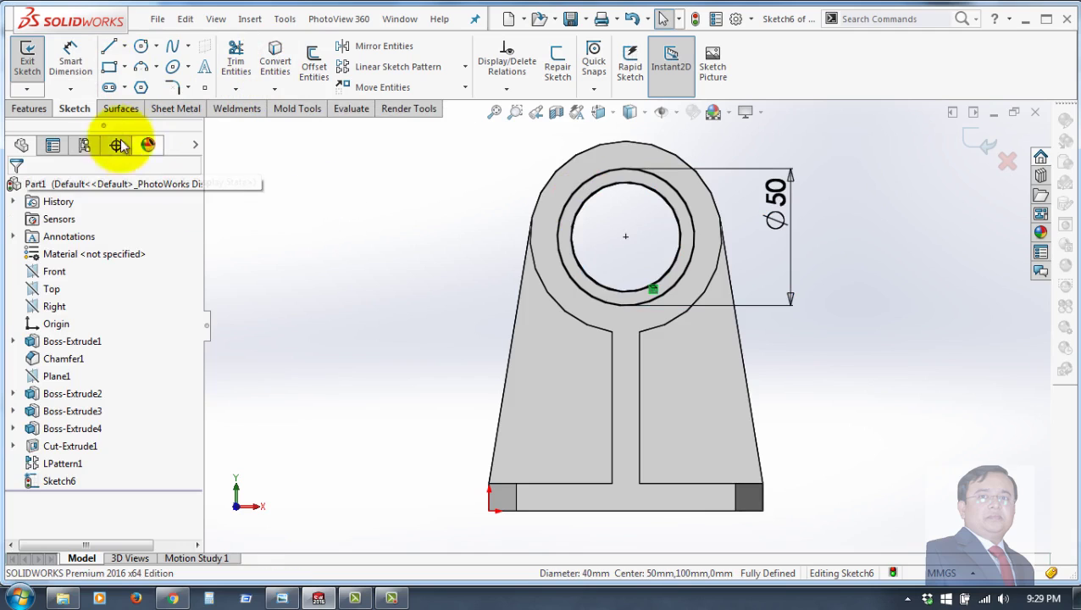
# Extrude-cut the Ø50 circle 10 mm Blind, with detailed preview, as Cut-Extrude2
pyautogui.click(29, 110)
pyautogui.click(243, 63)
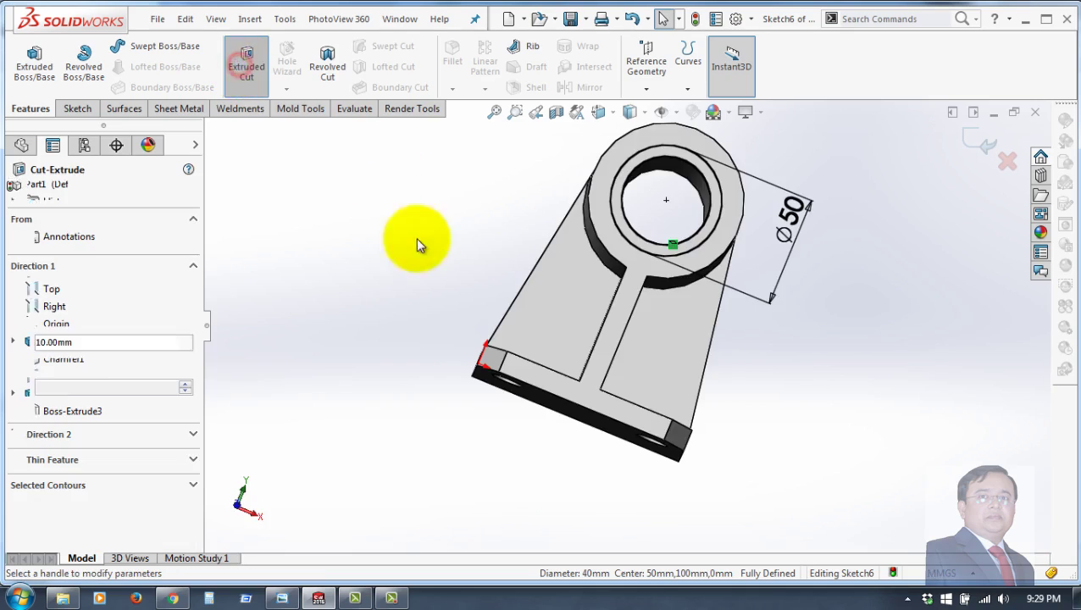
pyautogui.moveTo(805, 387)
pyautogui.mouseDown(button='middle')
pyautogui.moveTo(796, 350)
pyautogui.moveTo(759, 342)
pyautogui.moveTo(726, 248)
pyautogui.moveTo(781, 285)
pyautogui.mouseUp(button='middle')
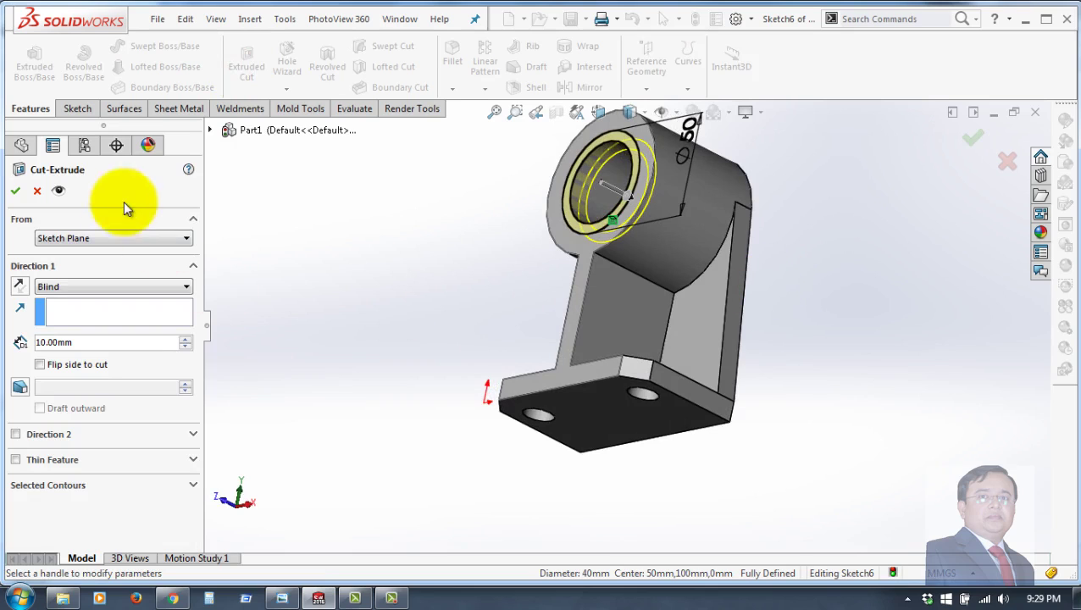
pyautogui.click(58, 191)
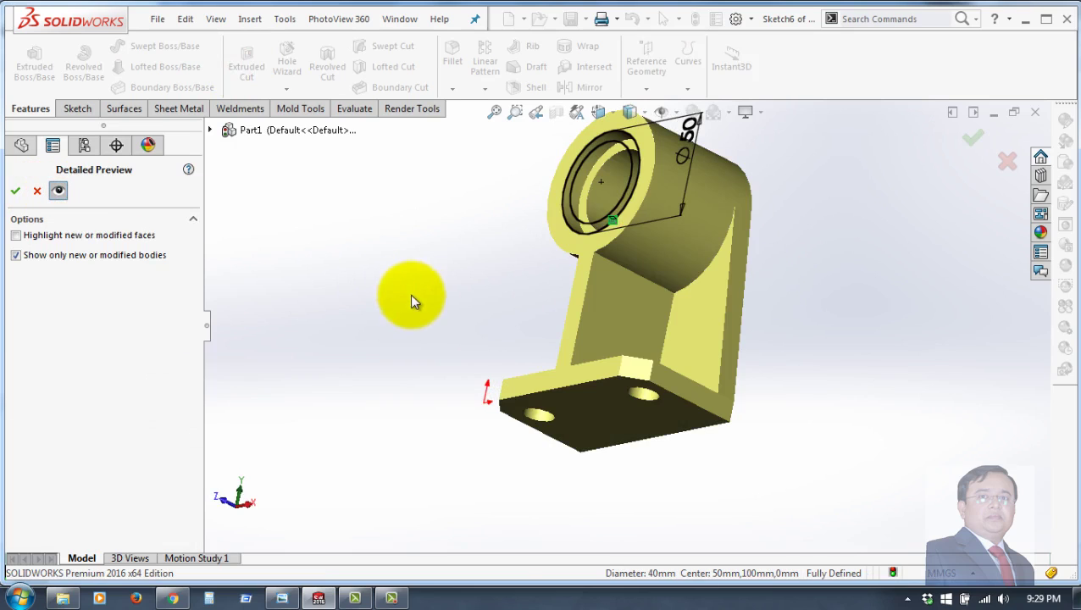
pyautogui.moveTo(409, 294); pyautogui.dragTo(433, 307, button='middle')
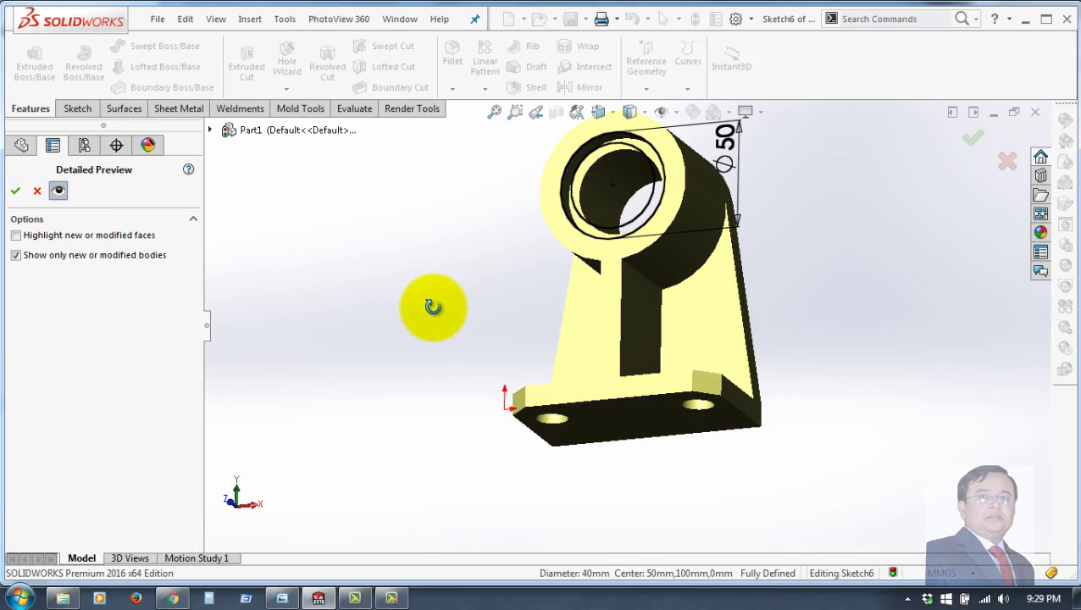
pyautogui.click(17, 196)
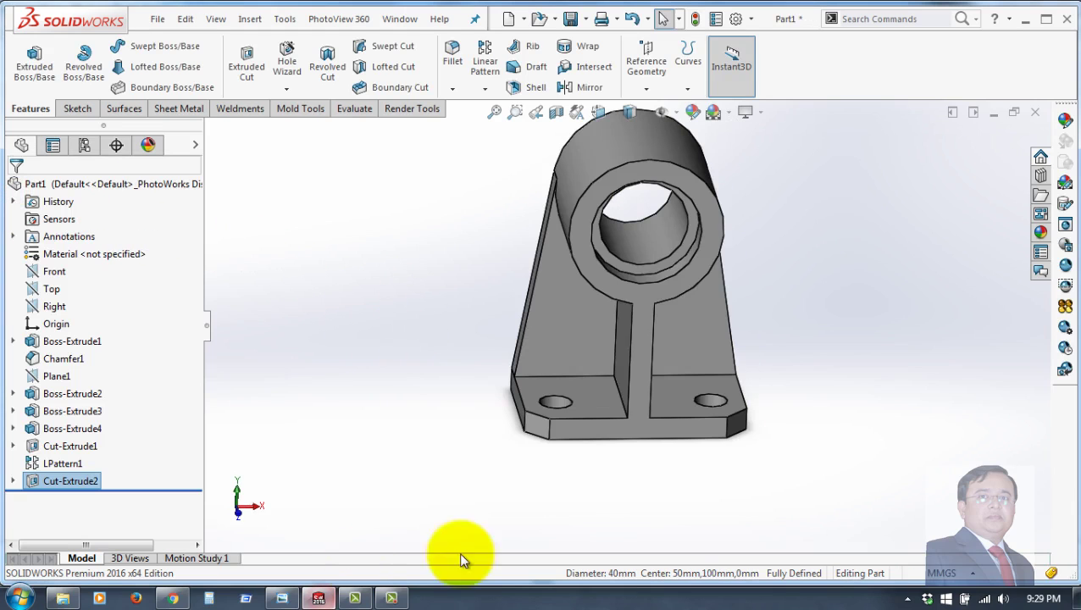
pyautogui.click(714, 244)
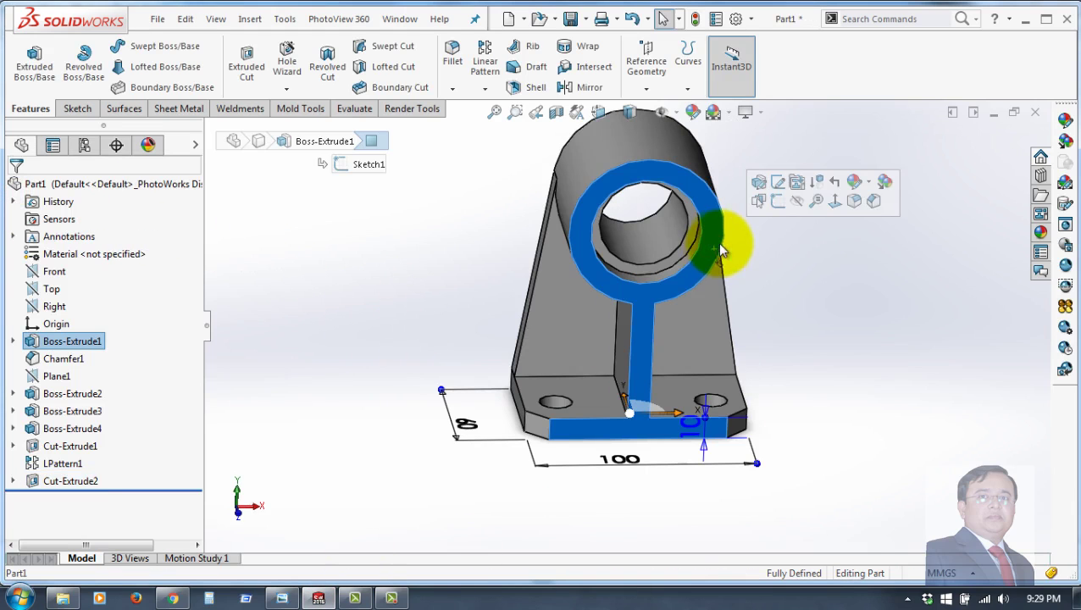
# Start a sketch on the front face and convert the ring's outer circular edge into it
pyautogui.click(776, 202)
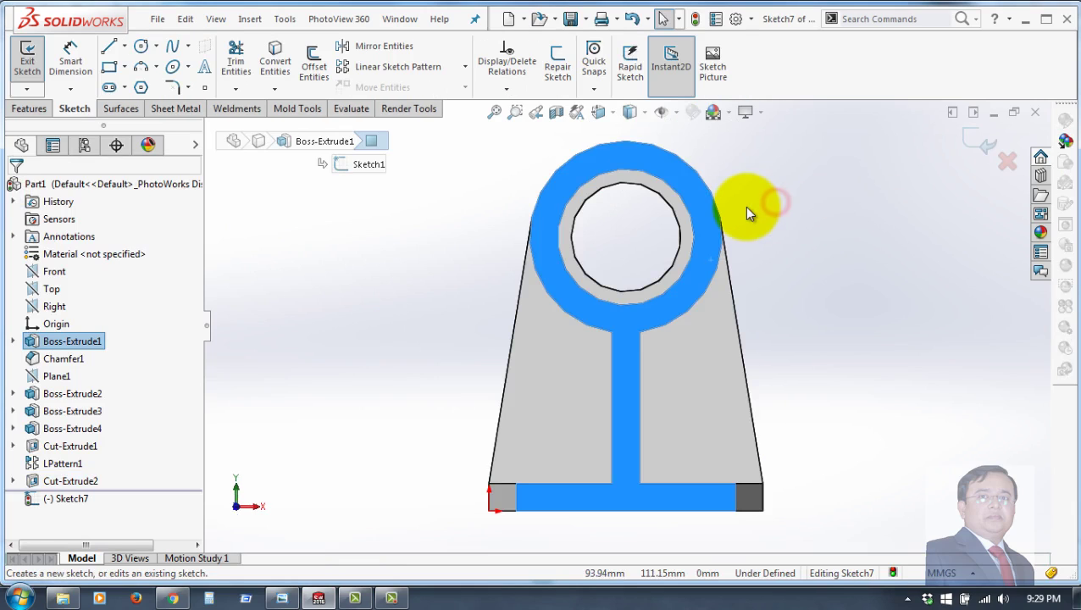
pyautogui.click(662, 147)
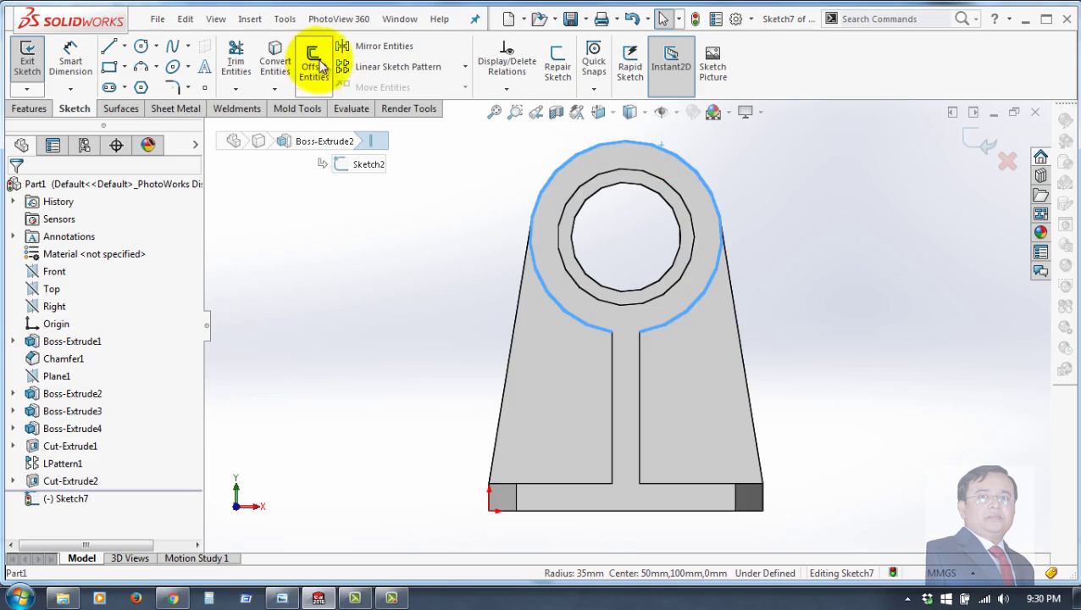
pyautogui.click(276, 61)
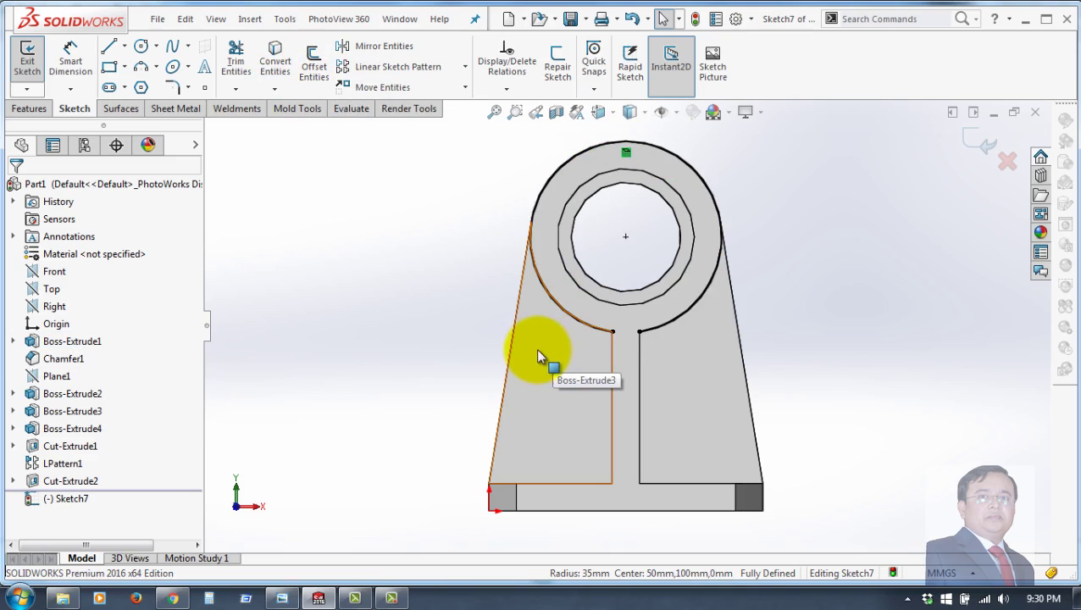
pyautogui.scroll(-2, 574, 331)
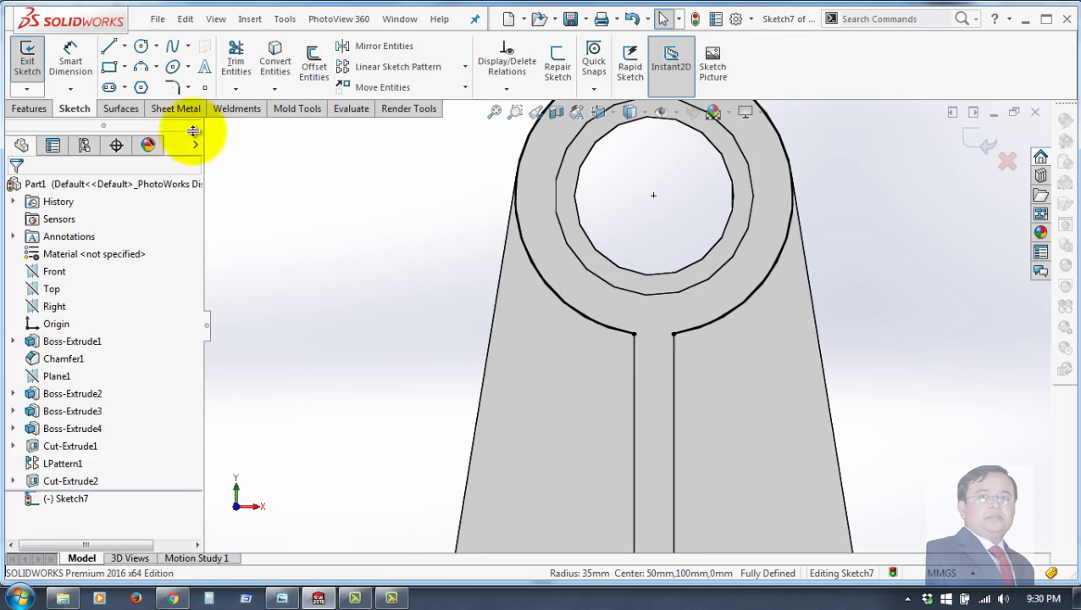
pyautogui.press('f')
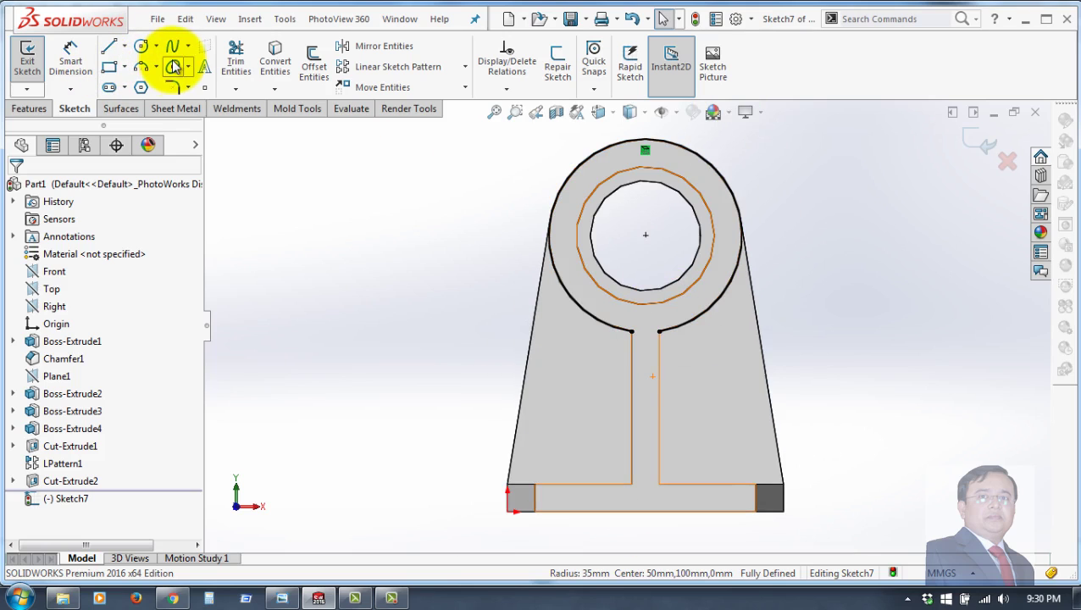
# Draw a rectangle from above the ring down to the slot's top
pyautogui.click(110, 68)
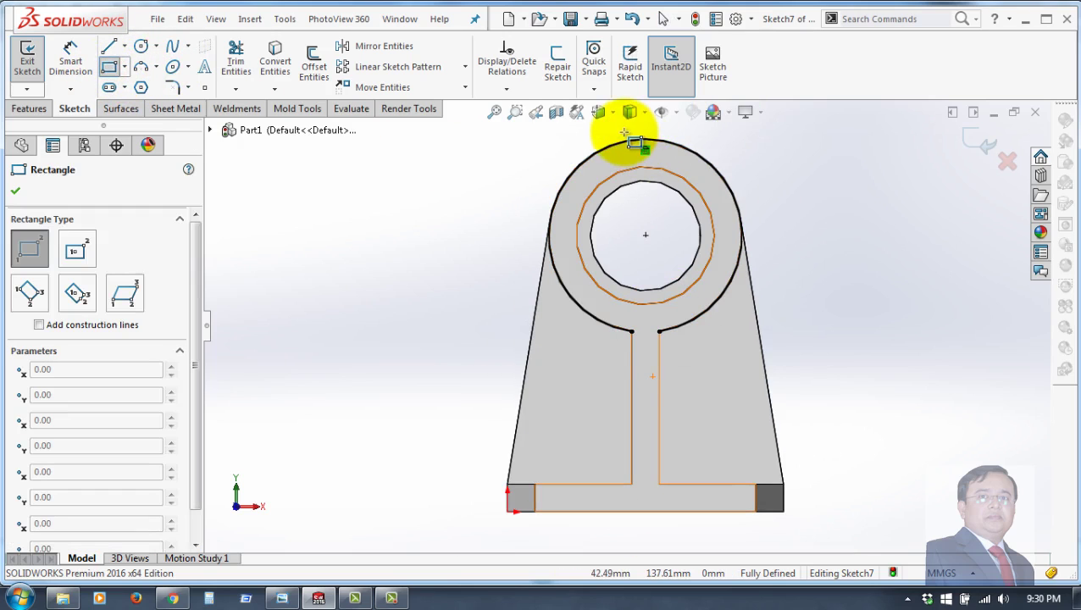
pyautogui.scroll(-1, 631, 135)
pyautogui.scroll(-1, 628, 149)
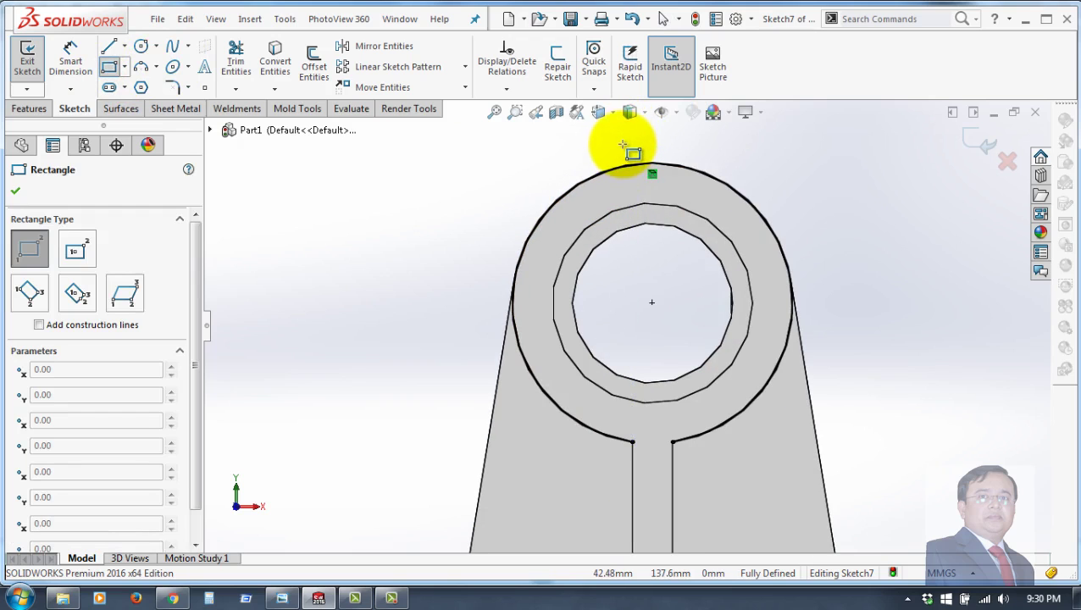
pyautogui.click(609, 141)
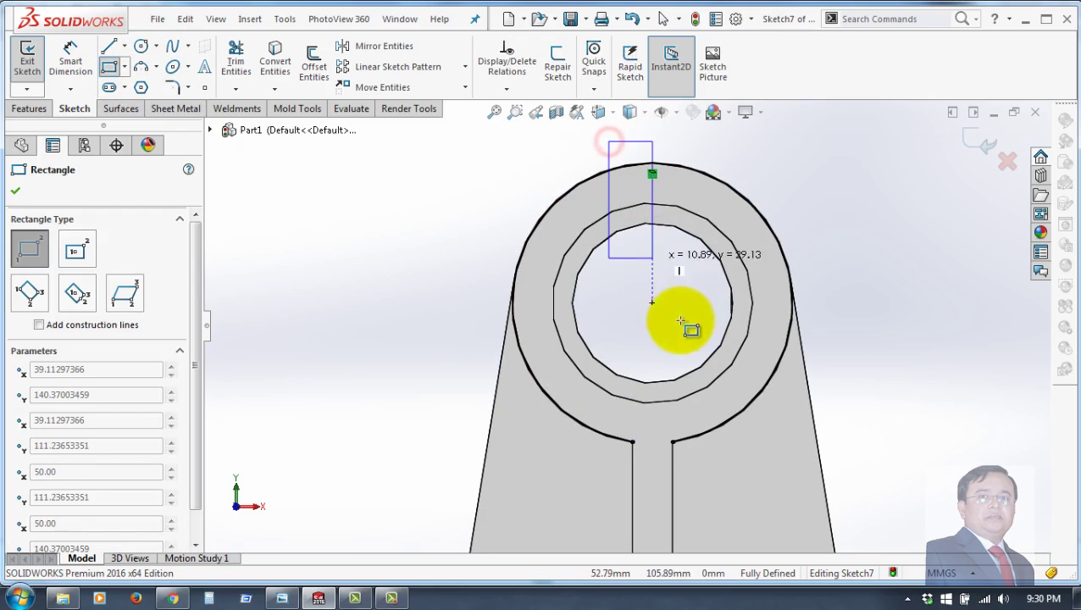
pyautogui.click(696, 461)
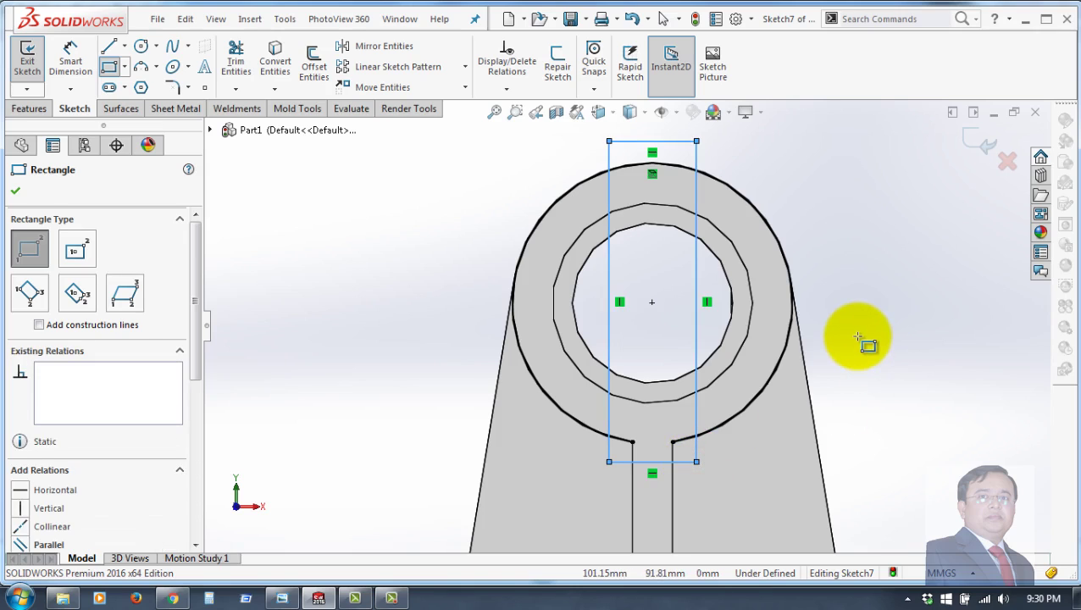
pyautogui.scroll(1, 832, 398)
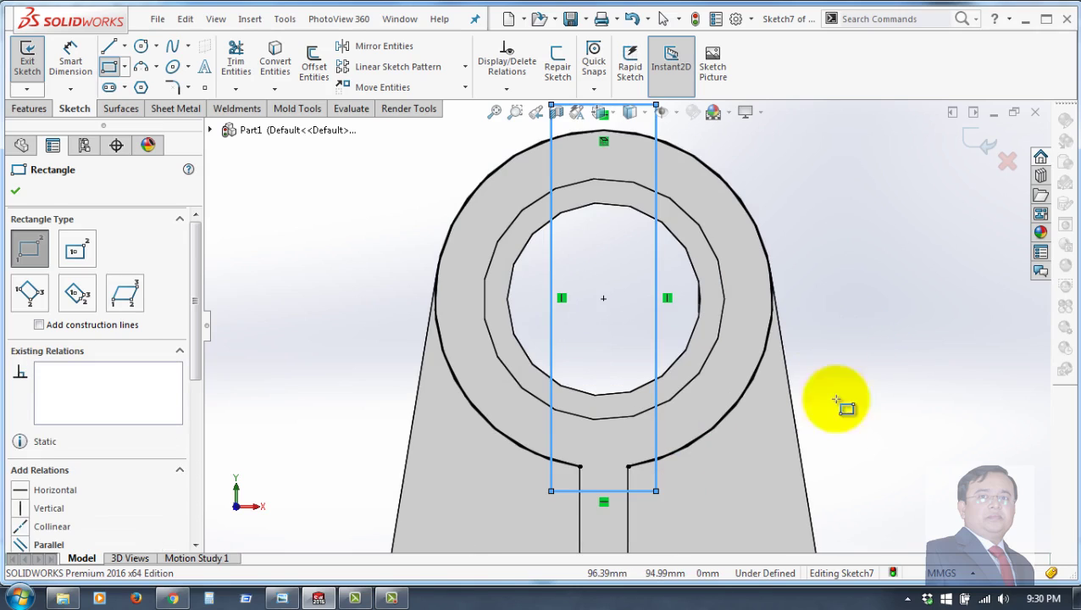
pyautogui.scroll(1, 828, 446)
pyautogui.scroll(2, 819, 423)
pyautogui.scroll(2, 813, 427)
pyautogui.scroll(-1, 626, 424)
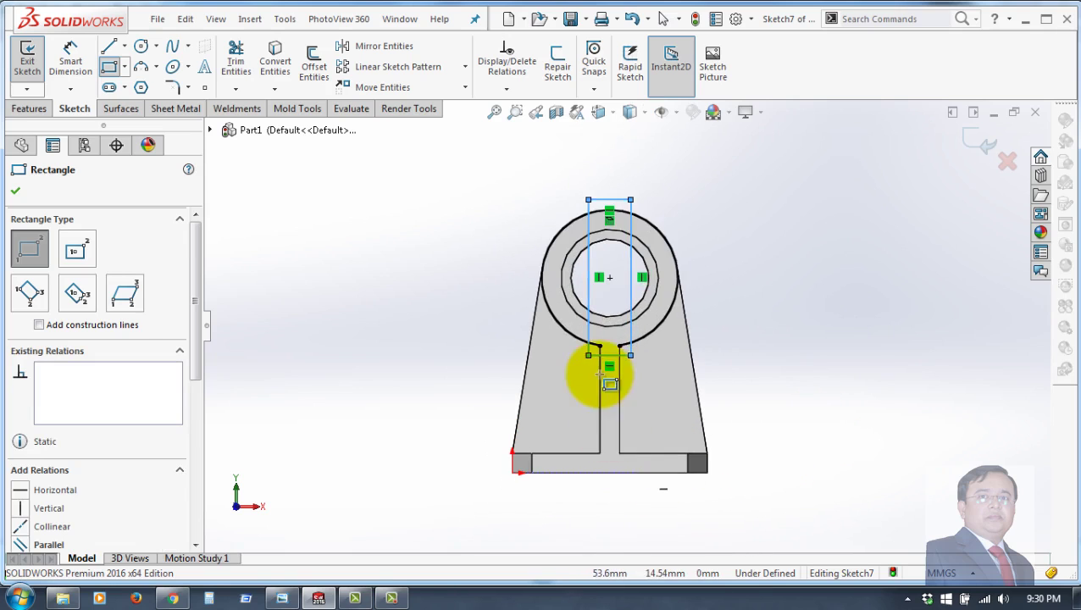
pyautogui.scroll(-2, 585, 352)
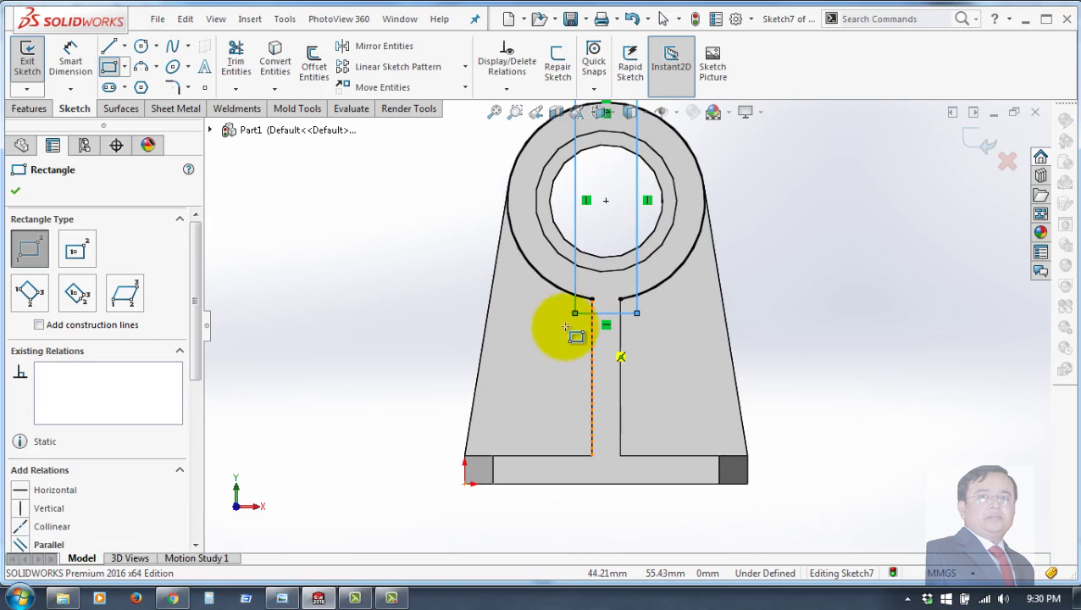
pyautogui.click(18, 189)
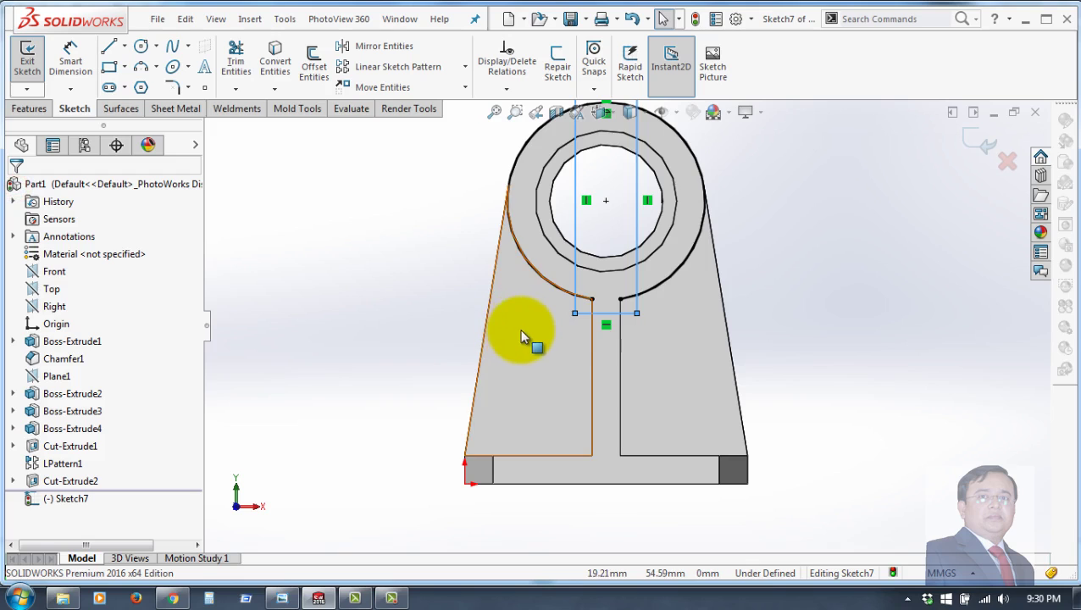
# Dimension the rectangle's top edge to 30 mm wide
pyautogui.click(70, 60)
pyautogui.scroll(3, 595, 222)
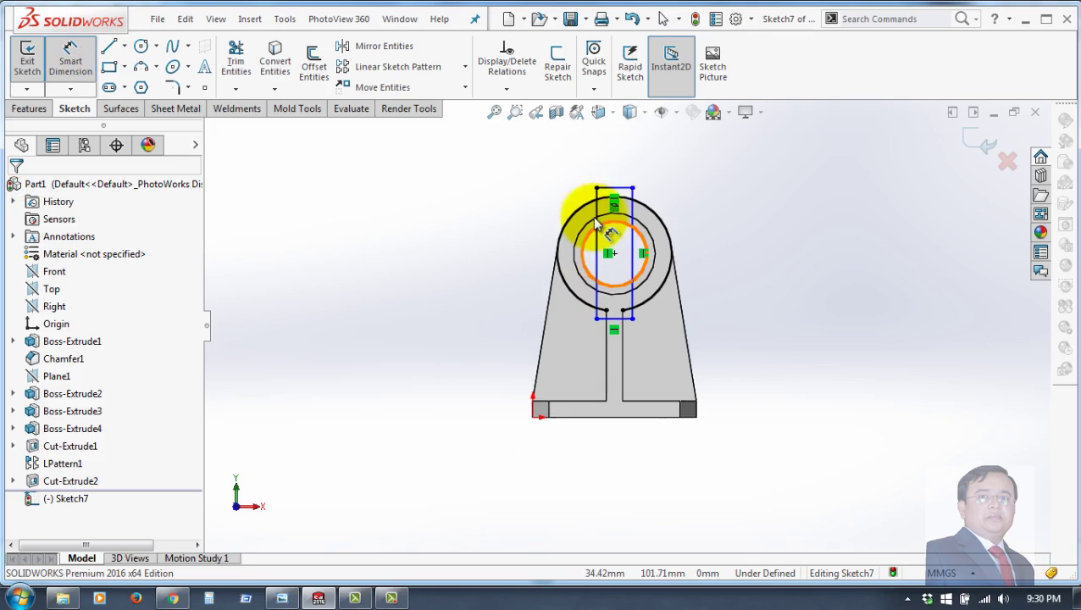
pyautogui.click(613, 192)
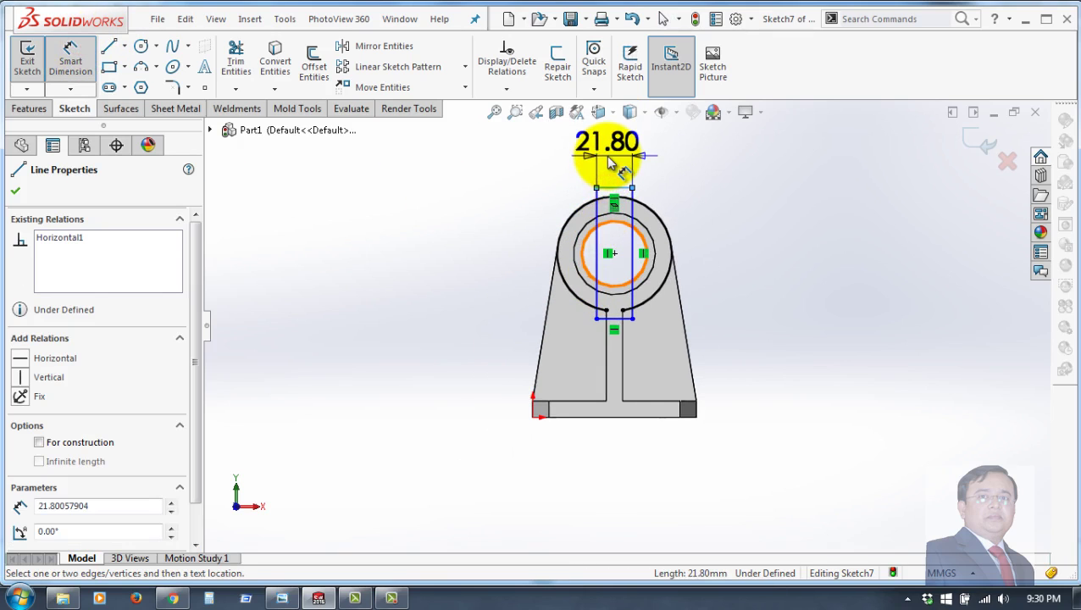
pyautogui.click(608, 158)
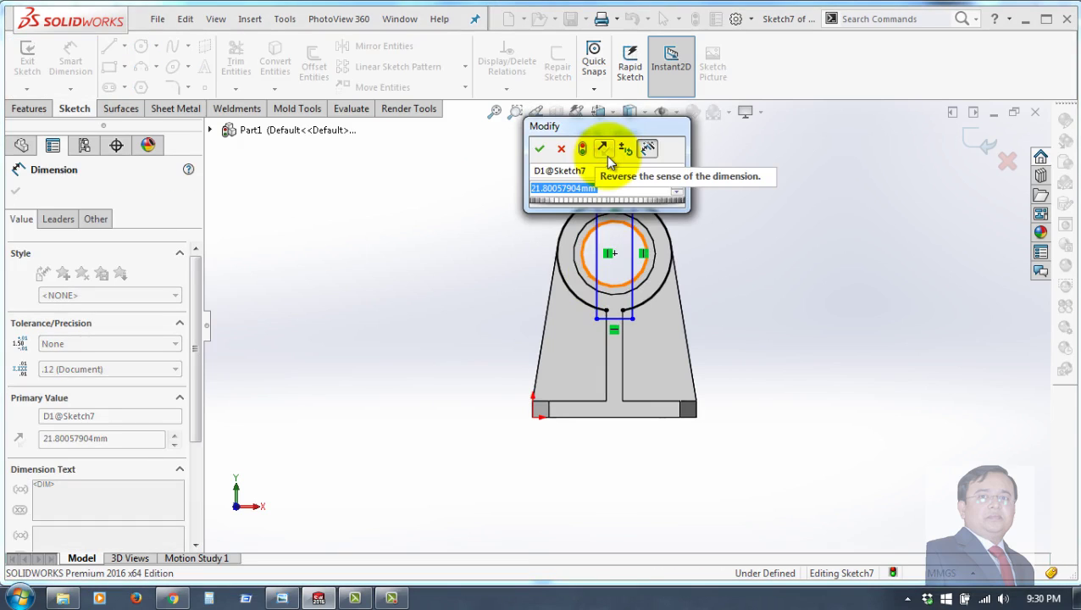
pyautogui.write('30')
pyautogui.press('Return')
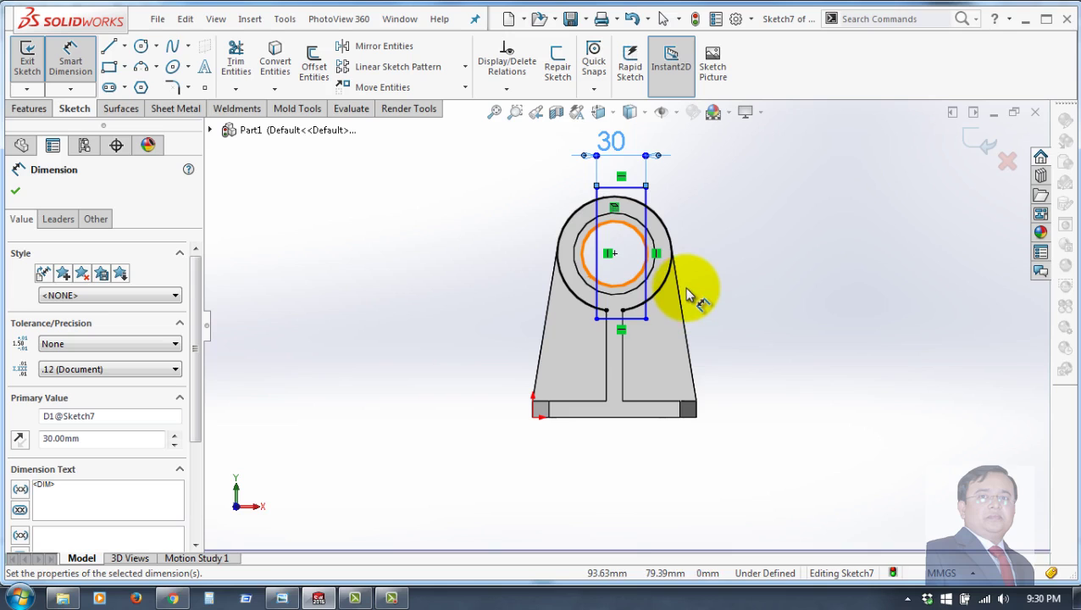
pyautogui.scroll(-2, 639, 360)
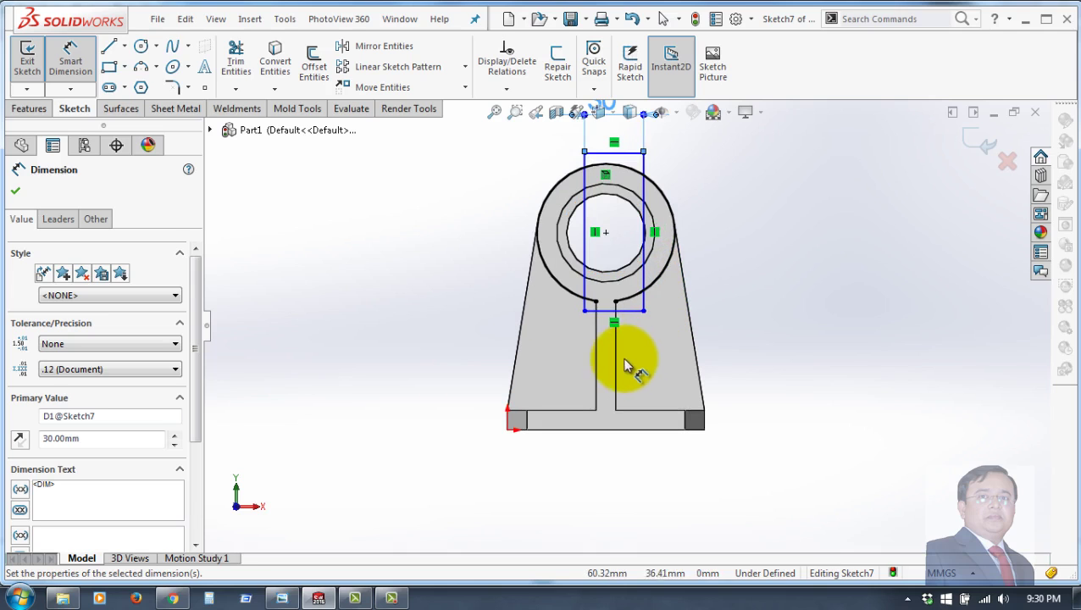
pyautogui.click(16, 193)
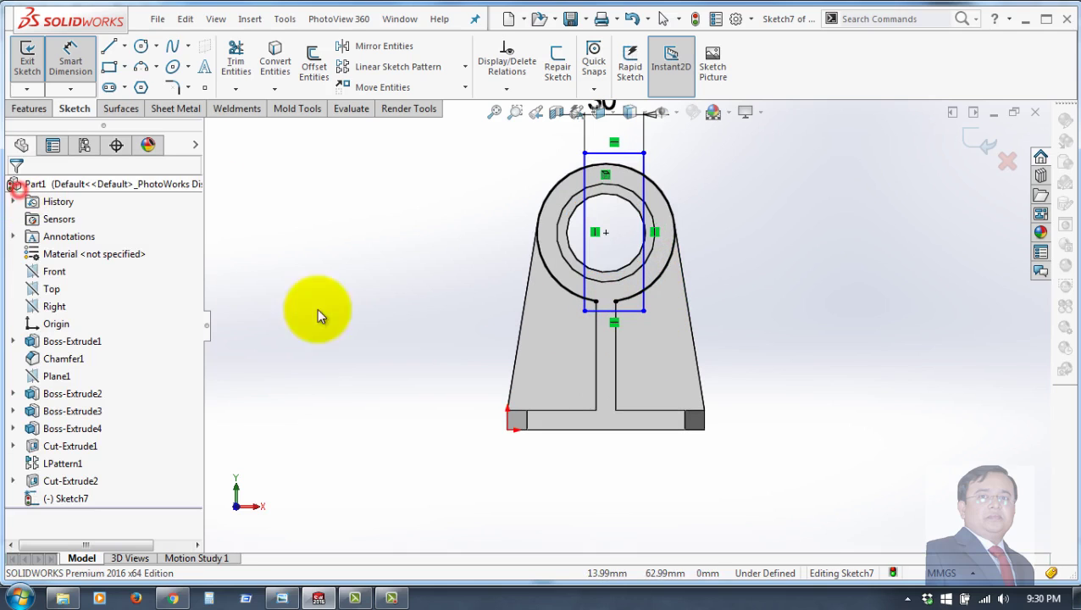
# Add a Vertical relation between the rectangle's bottom midpoint and the origin
pyautogui.click(605, 430)
pyautogui.click(611, 311)
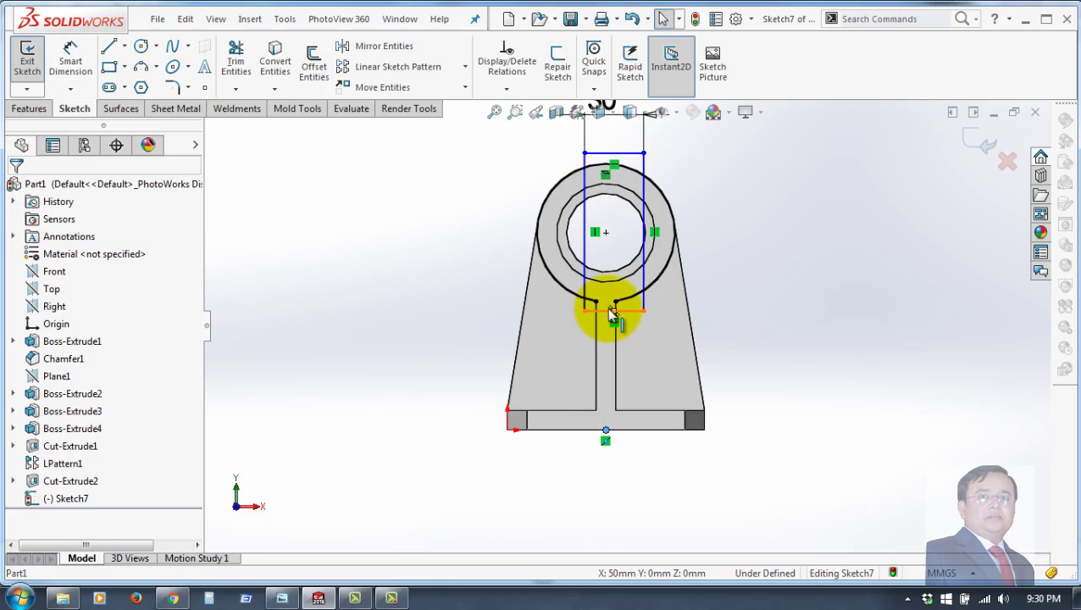
pyautogui.click(613, 310)
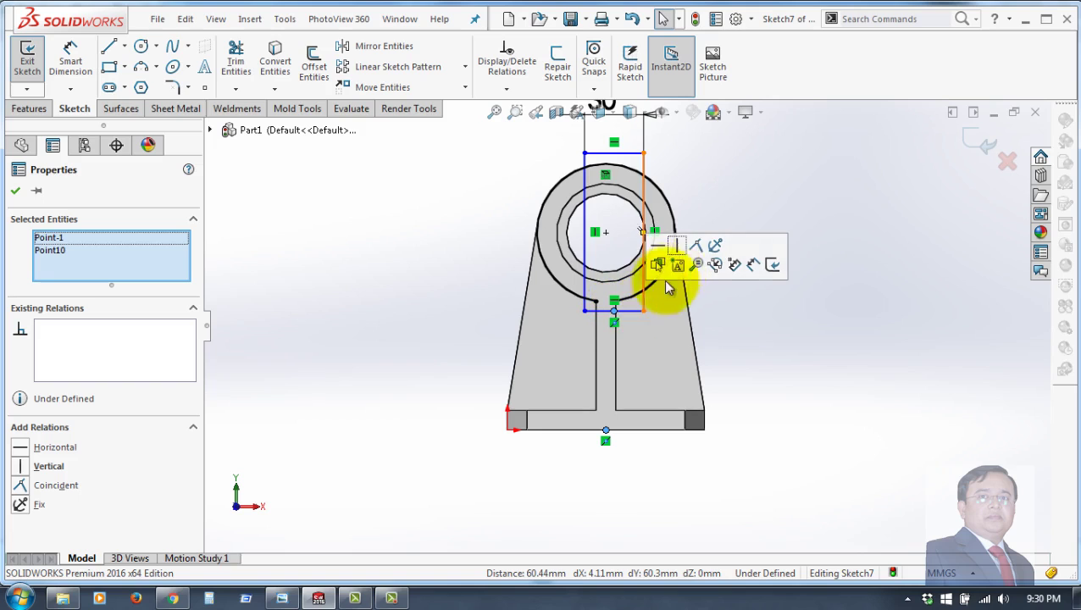
pyautogui.click(680, 248)
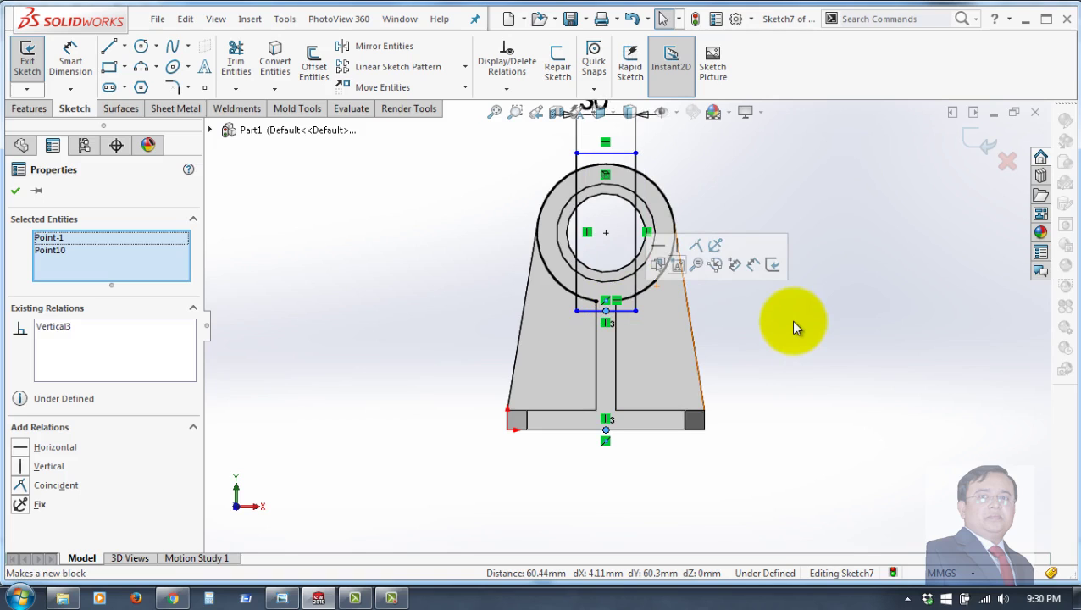
pyautogui.moveTo(797, 293)
pyautogui.mouseDown(button='middle')
pyautogui.moveTo(790, 341)
pyautogui.moveTo(796, 285)
pyautogui.mouseUp(button='middle')
pyautogui.scroll(-3, 728, 229)
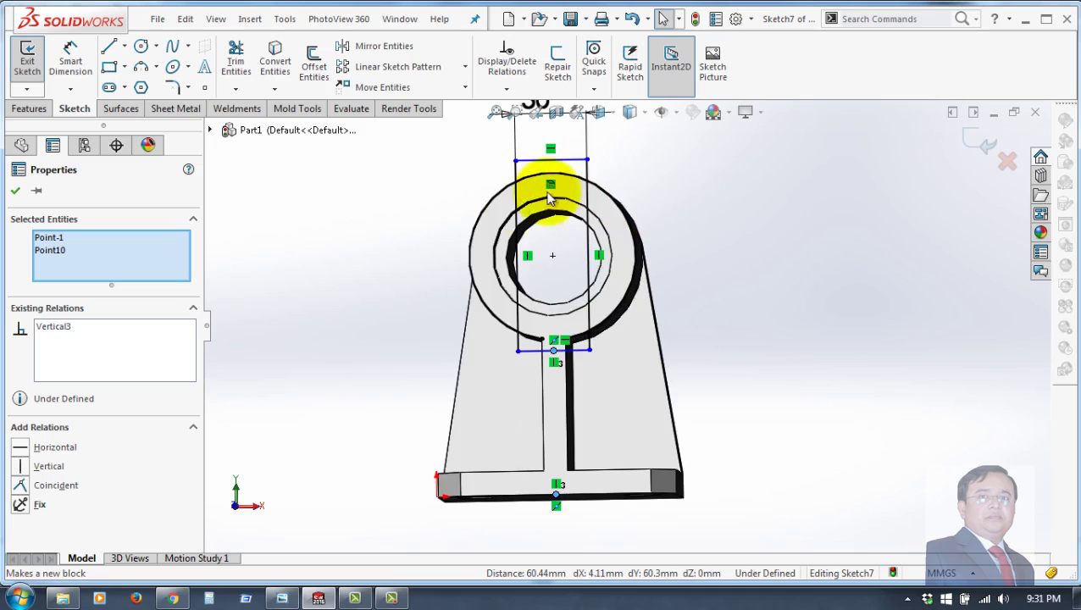
pyautogui.scroll(-2, 506, 203)
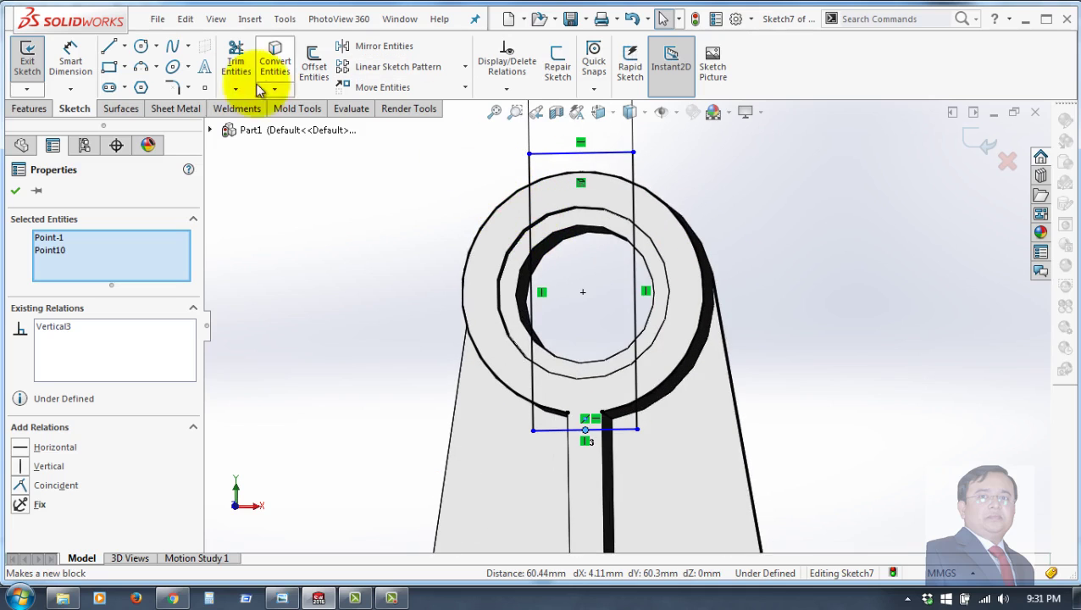
pyautogui.click(15, 190)
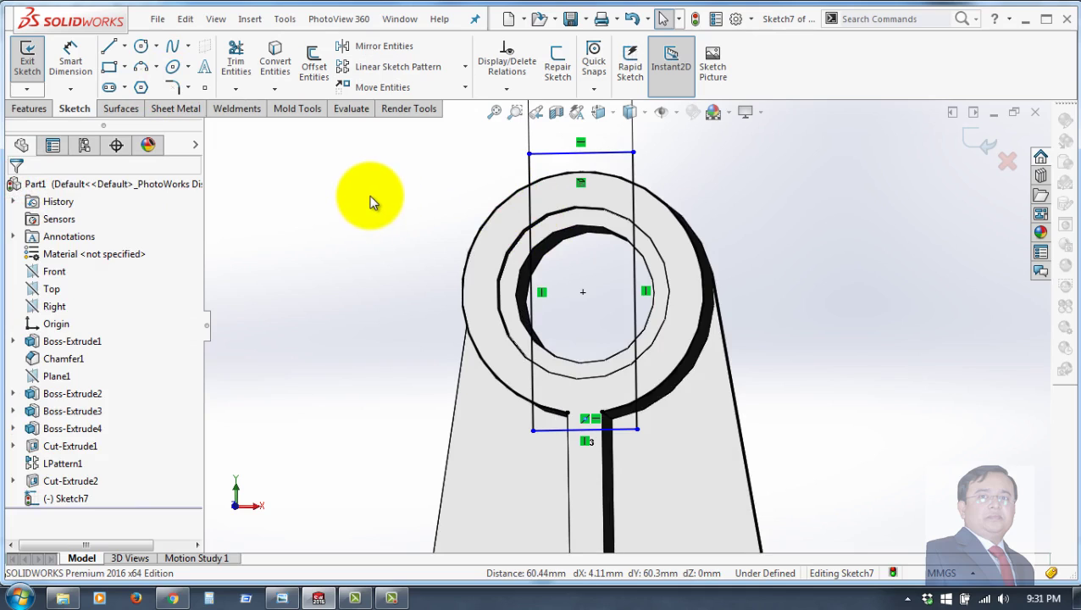
# Power-trim the rectangle's top and bottom lines and leftover segments around the ring
pyautogui.click(237, 57)
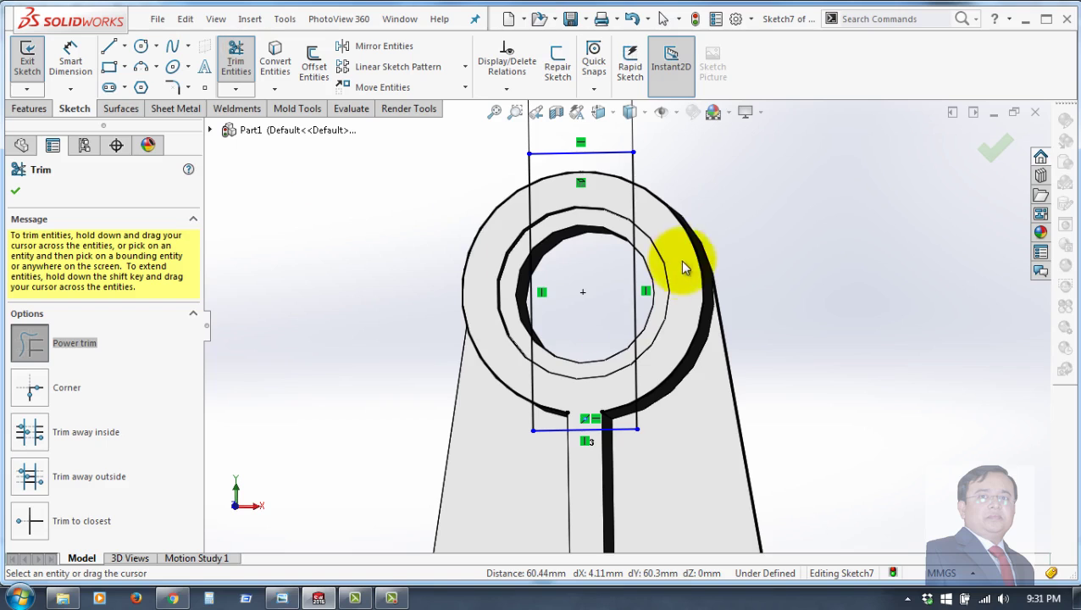
pyautogui.moveTo(823, 271); pyautogui.dragTo(818, 283, button='middle')
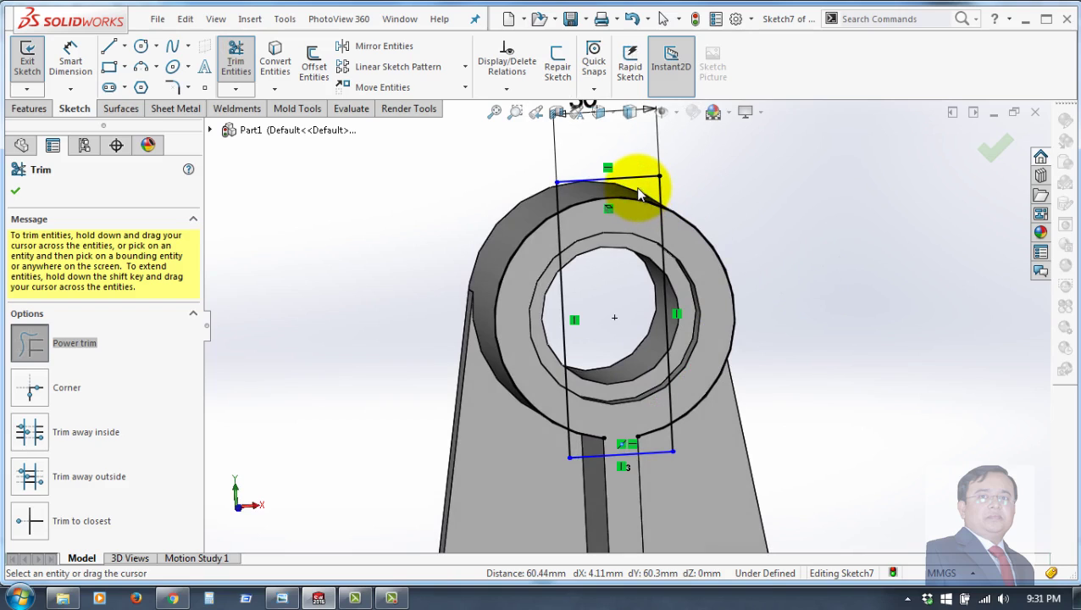
pyautogui.moveTo(632, 158); pyautogui.dragTo(632, 195)
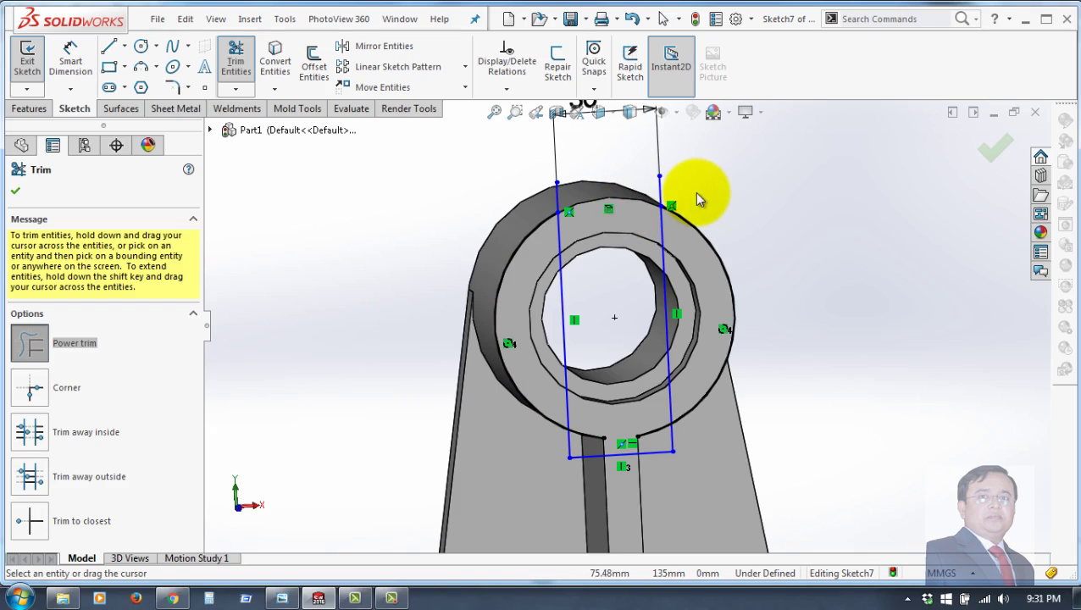
pyautogui.moveTo(697, 191); pyautogui.dragTo(550, 195)
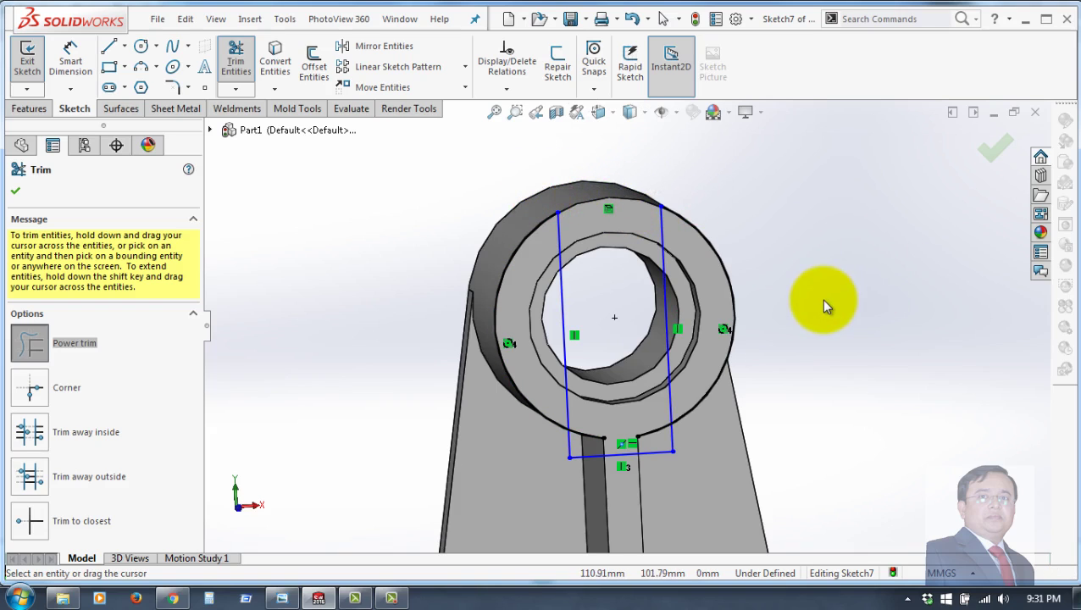
pyautogui.moveTo(820, 299); pyautogui.dragTo(817, 254, button='middle')
pyautogui.moveTo(735, 355); pyautogui.dragTo(687, 384)
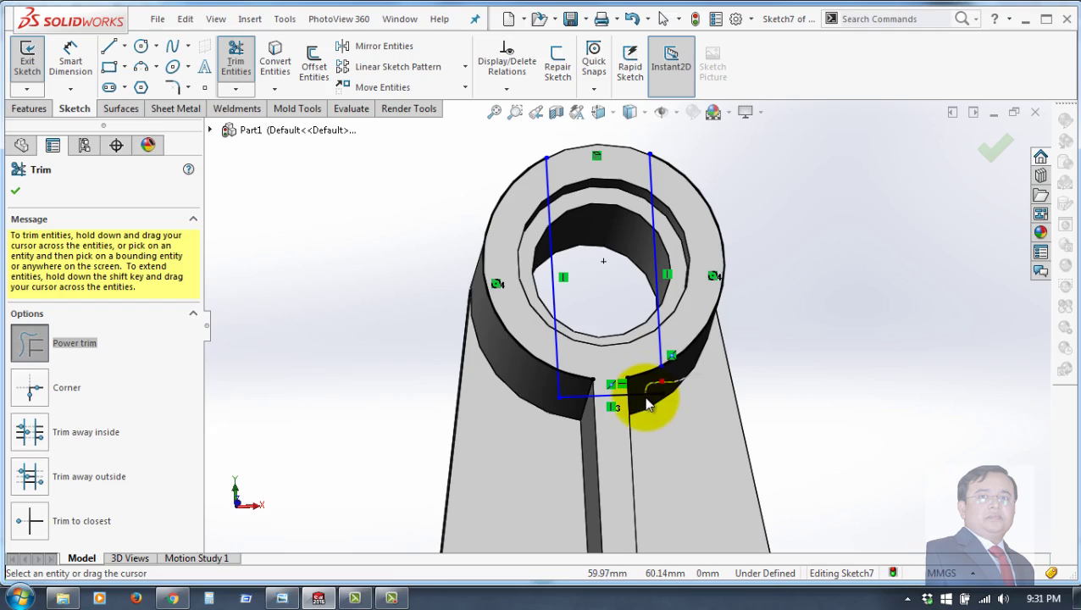
pyautogui.moveTo(643, 397); pyautogui.dragTo(531, 395)
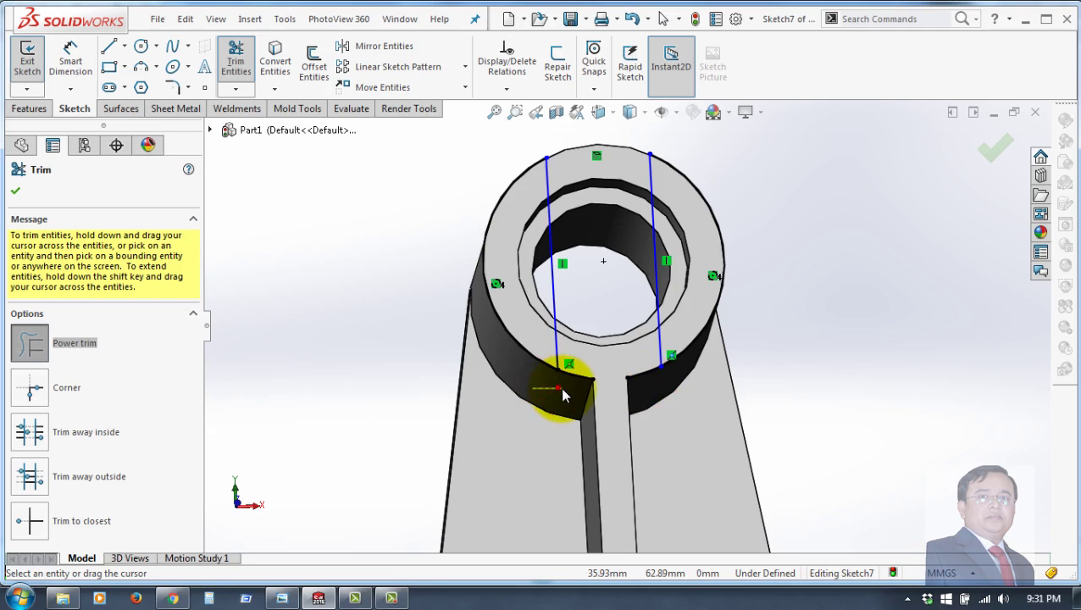
pyautogui.moveTo(913, 345)
pyautogui.mouseDown(button='middle')
pyautogui.moveTo(897, 391)
pyautogui.moveTo(800, 367)
pyautogui.mouseUp(button='middle')
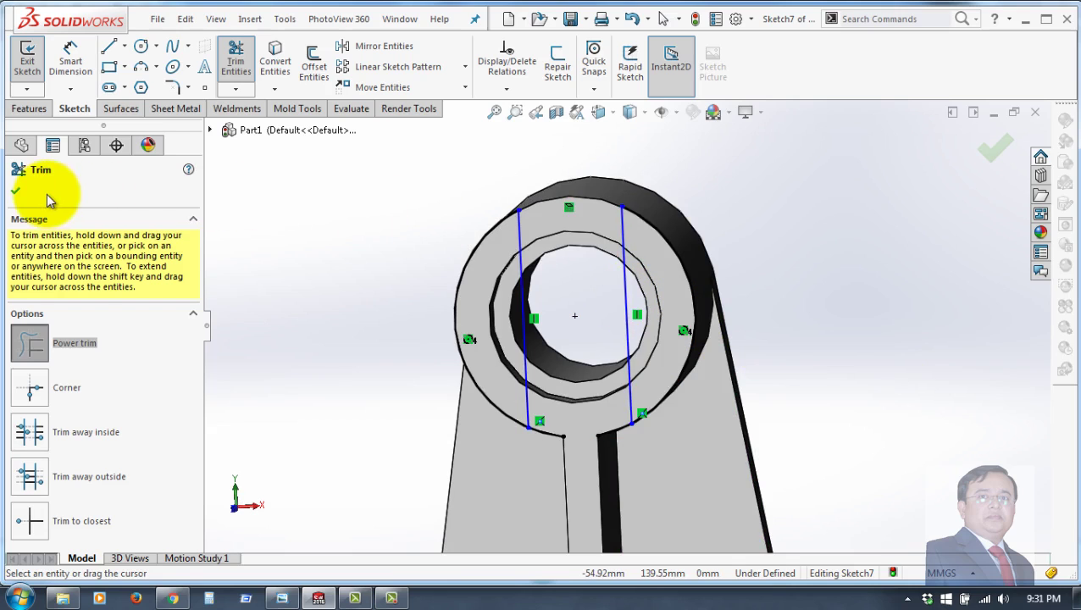
pyautogui.click(16, 191)
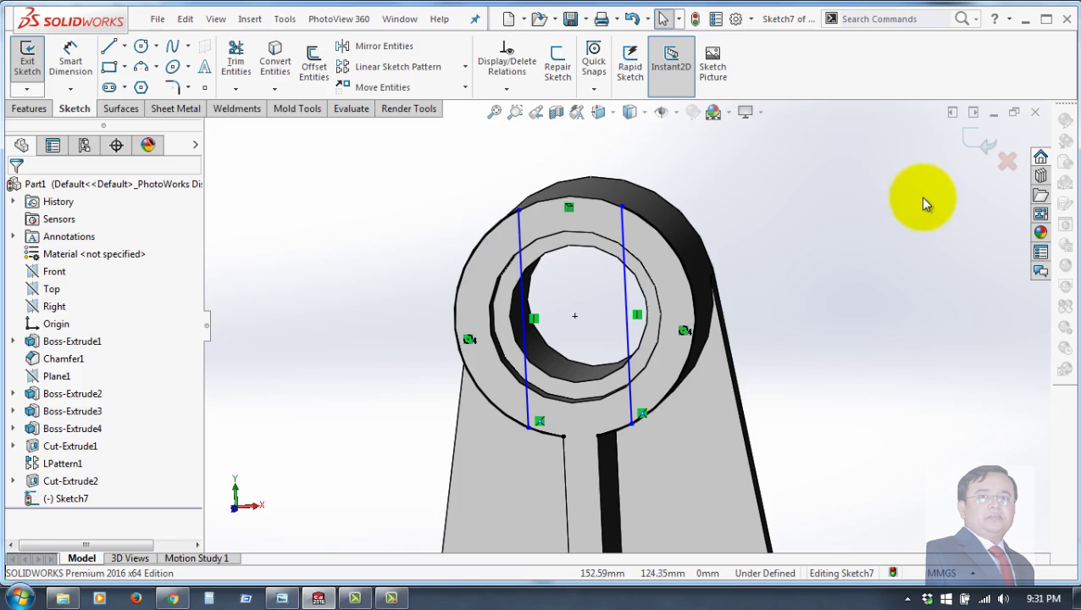
# Try an extruded cut from Sketch7, then cancel it
pyautogui.click(33, 108)
pyautogui.click(246, 74)
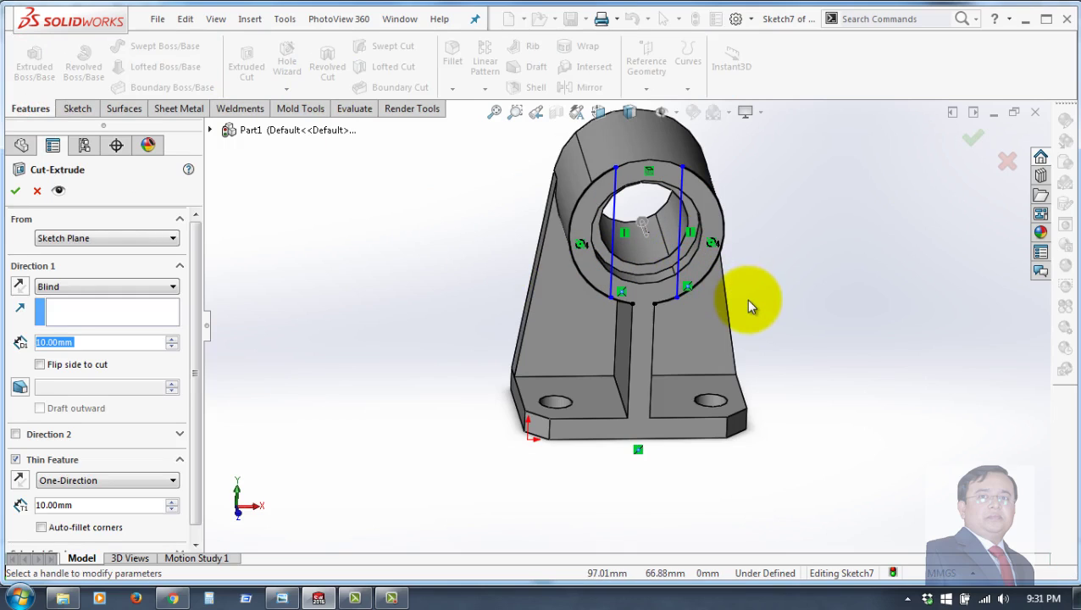
pyautogui.click(37, 190)
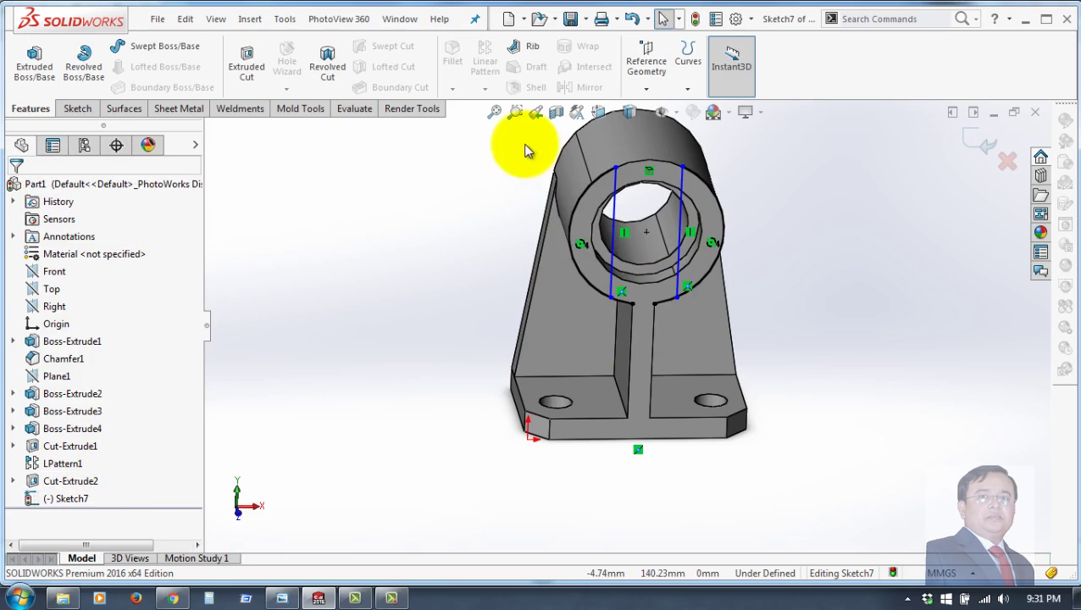
# Resume trimming and remove the arc segment beside the slot
pyautogui.click(86, 109)
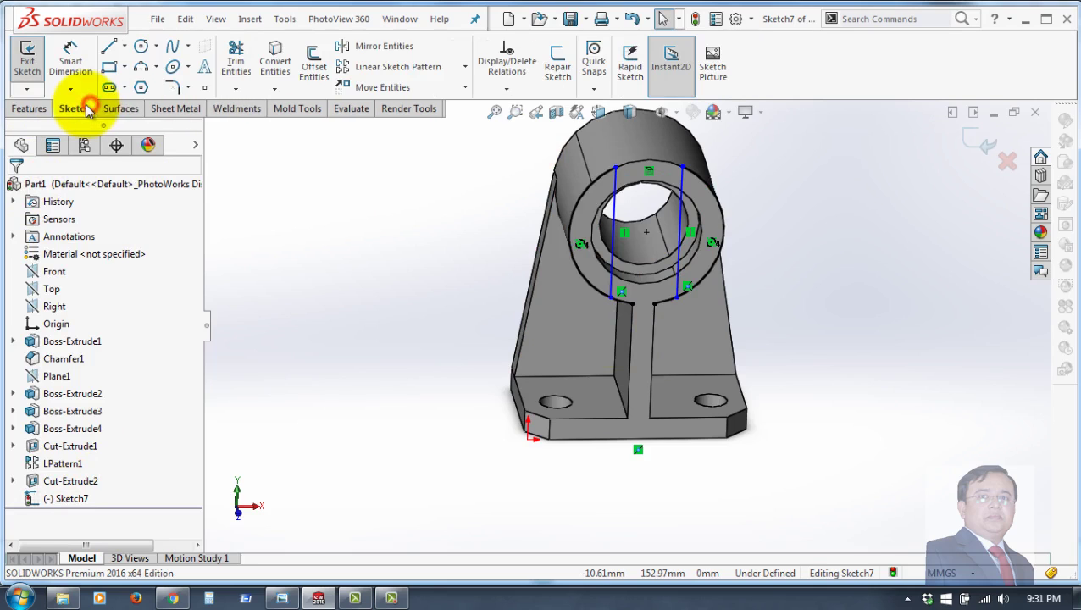
pyautogui.click(235, 61)
pyautogui.scroll(-4, 678, 319)
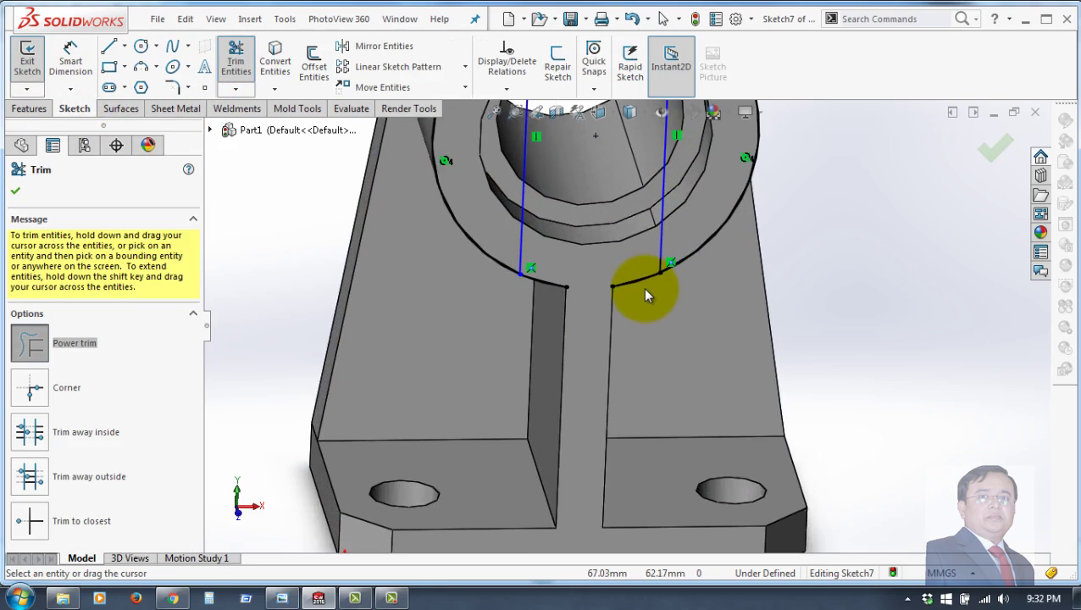
pyautogui.scroll(-2, 645, 291)
pyautogui.scroll(-2, 592, 301)
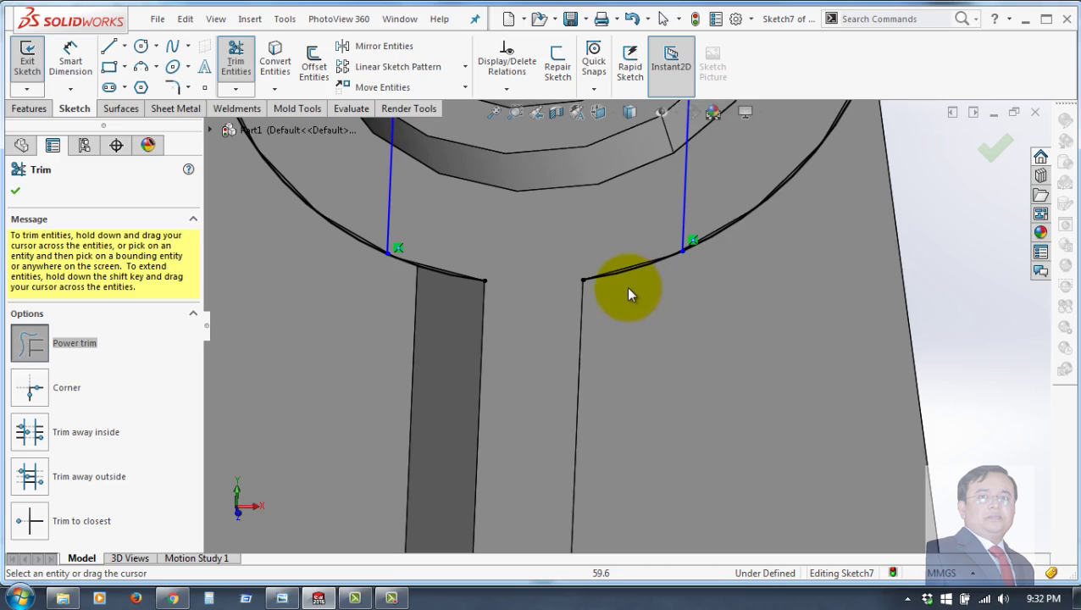
pyautogui.moveTo(626, 289); pyautogui.dragTo(627, 254)
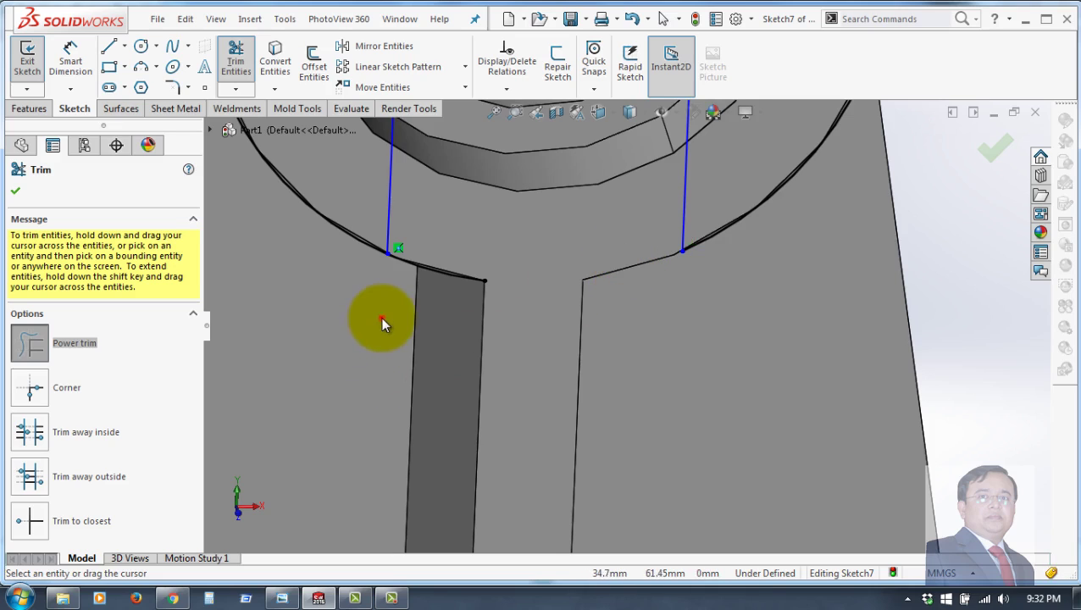
# Trim the upper arc between the two lines, leaving just two parallel lines
pyautogui.scroll(1, 444, 244)
pyautogui.scroll(1, 608, 202)
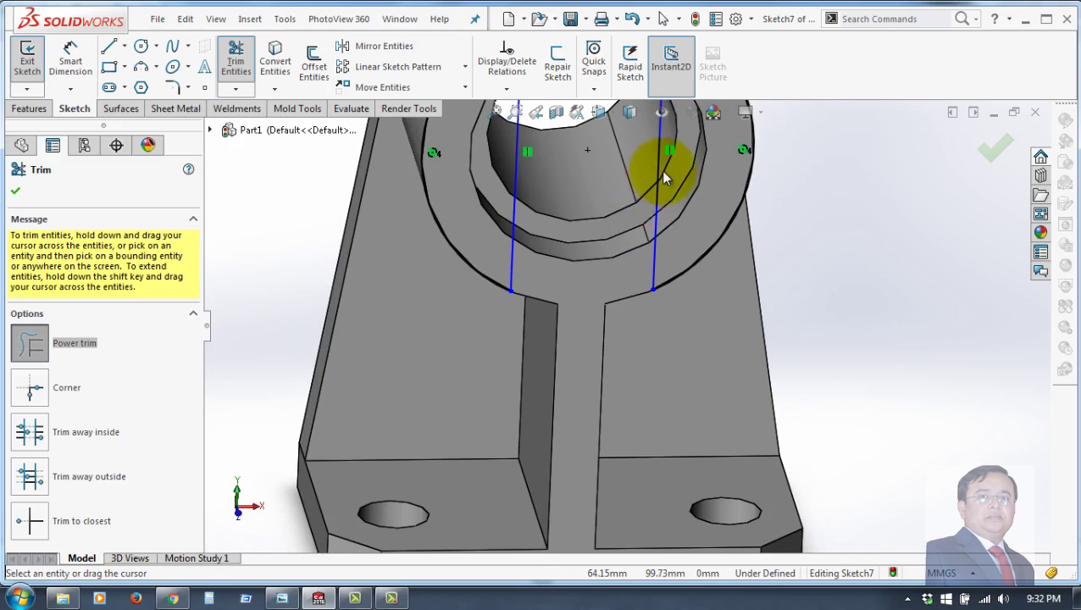
pyautogui.scroll(1, 665, 168)
pyautogui.scroll(-1, 567, 182)
pyautogui.scroll(-1, 567, 195)
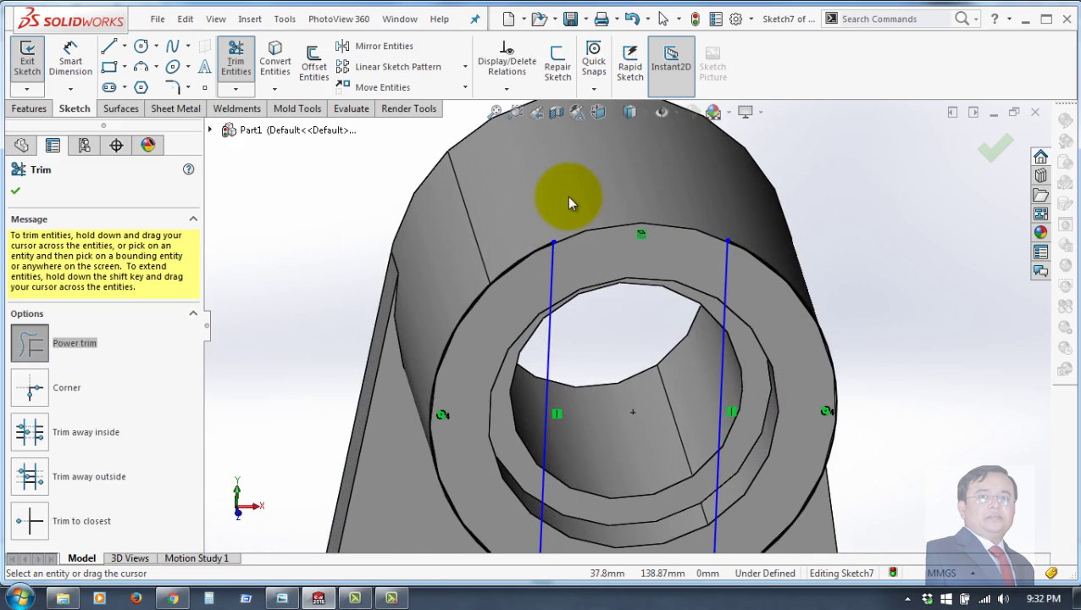
pyautogui.scroll(-1, 571, 212)
pyautogui.moveTo(576, 224); pyautogui.dragTo(596, 303)
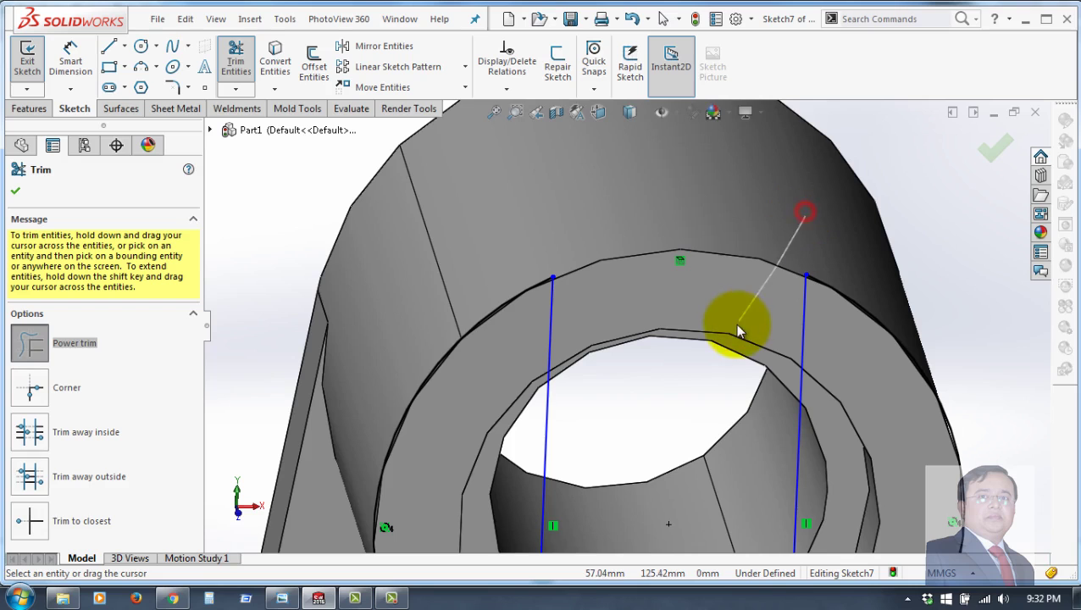
pyautogui.moveTo(736, 325); pyautogui.dragTo(735, 318)
pyautogui.scroll(1, 735, 317)
pyautogui.scroll(1, 735, 318)
pyautogui.scroll(1, 735, 318)
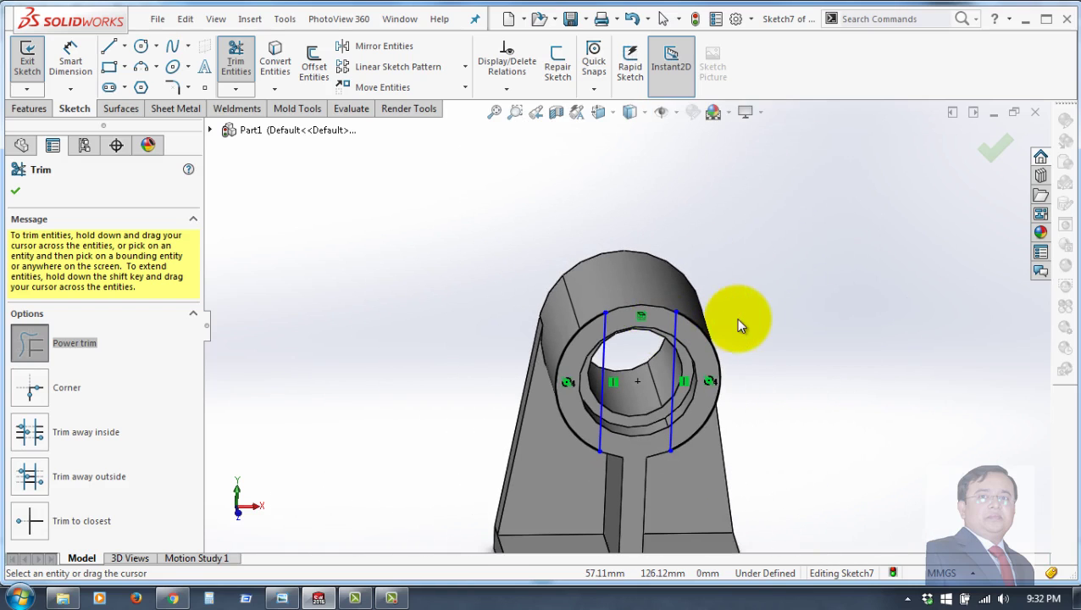
pyautogui.click(16, 194)
pyautogui.scroll(-1, 712, 385)
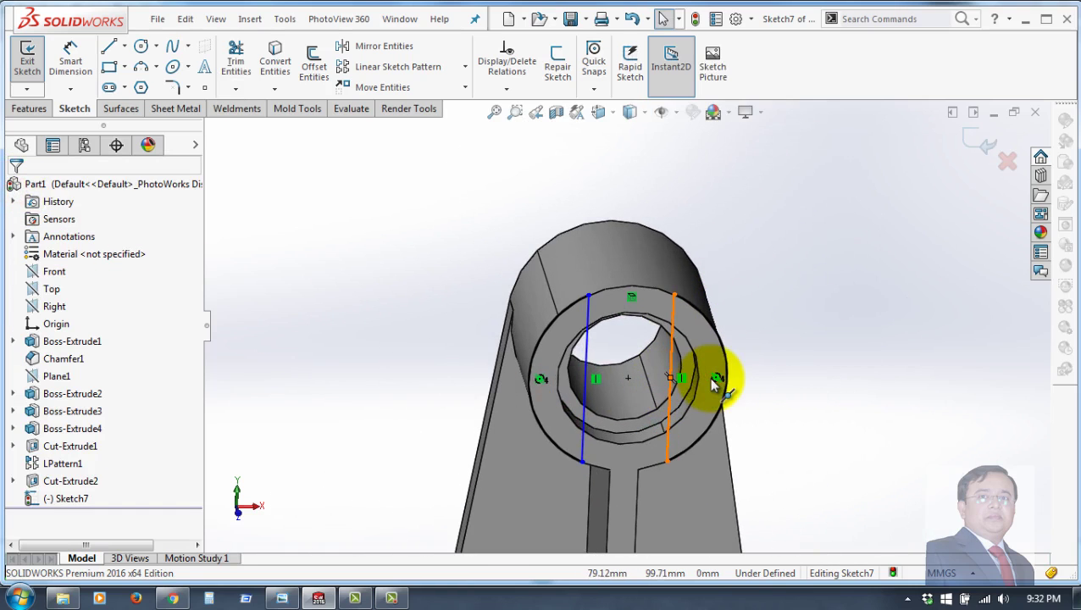
pyautogui.scroll(-1, 743, 414)
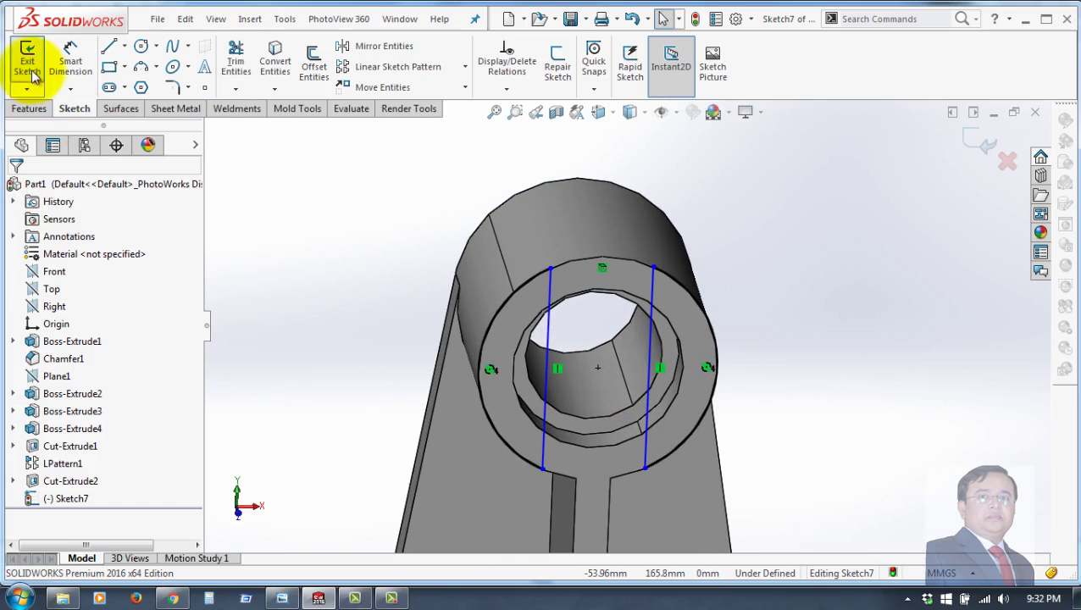
# Extrude-cut the strip between the two lines 20 mm Blind into the ring as Cut-Extrude3
pyautogui.click(30, 109)
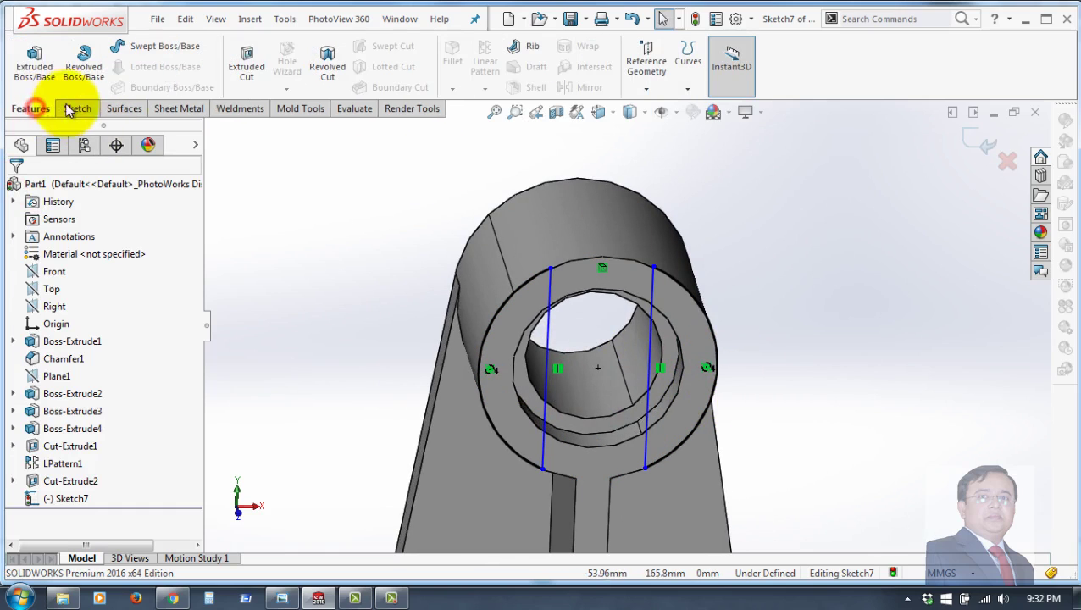
pyautogui.click(246, 59)
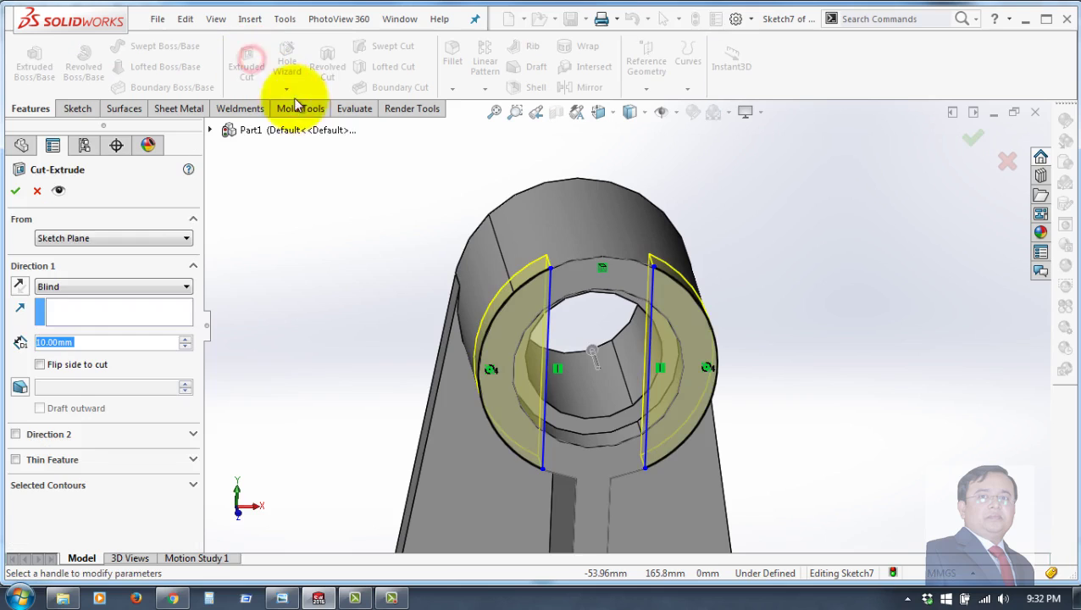
pyautogui.moveTo(803, 330)
pyautogui.mouseDown(button='middle')
pyautogui.moveTo(769, 246)
pyautogui.moveTo(743, 305)
pyautogui.mouseUp(button='middle')
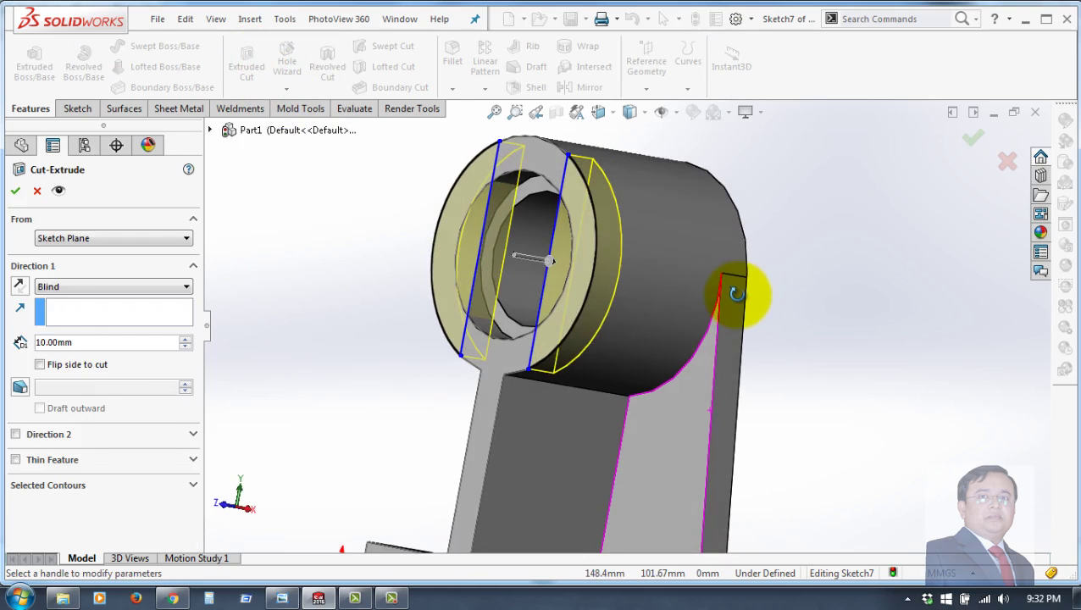
pyautogui.click(85, 343)
pyautogui.moveTo(85, 343); pyautogui.dragTo(5, 342)
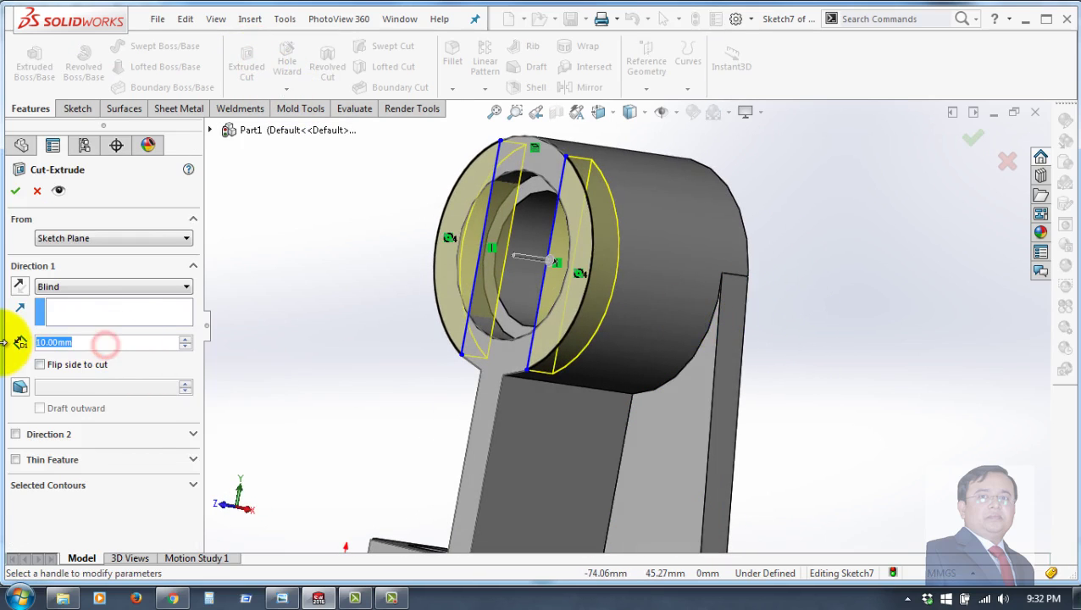
pyautogui.write('20')
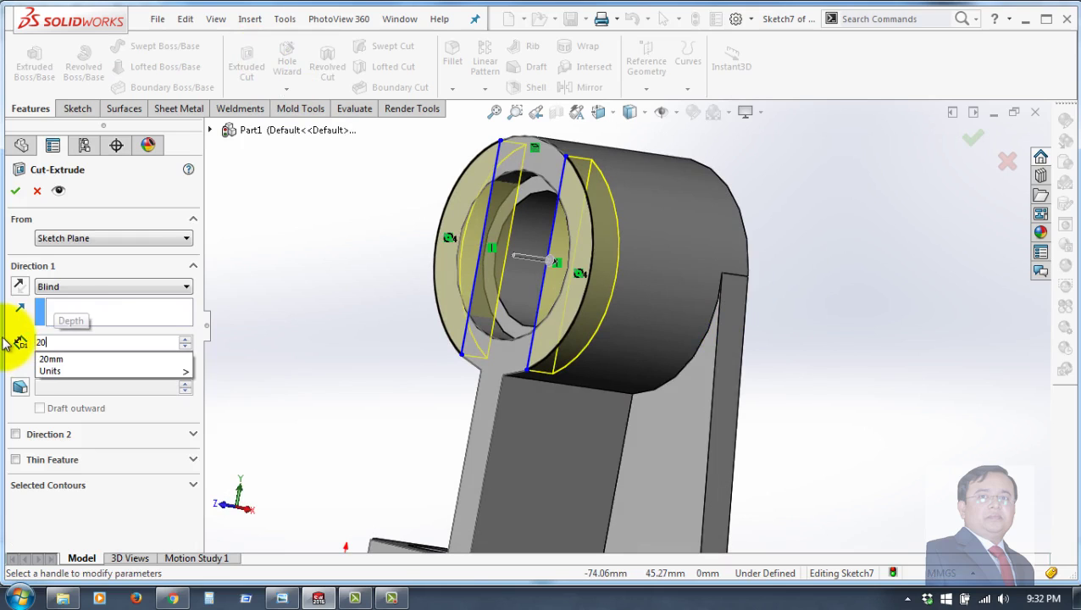
pyautogui.press('Return')
pyautogui.moveTo(901, 370); pyautogui.dragTo(959, 369, button='middle')
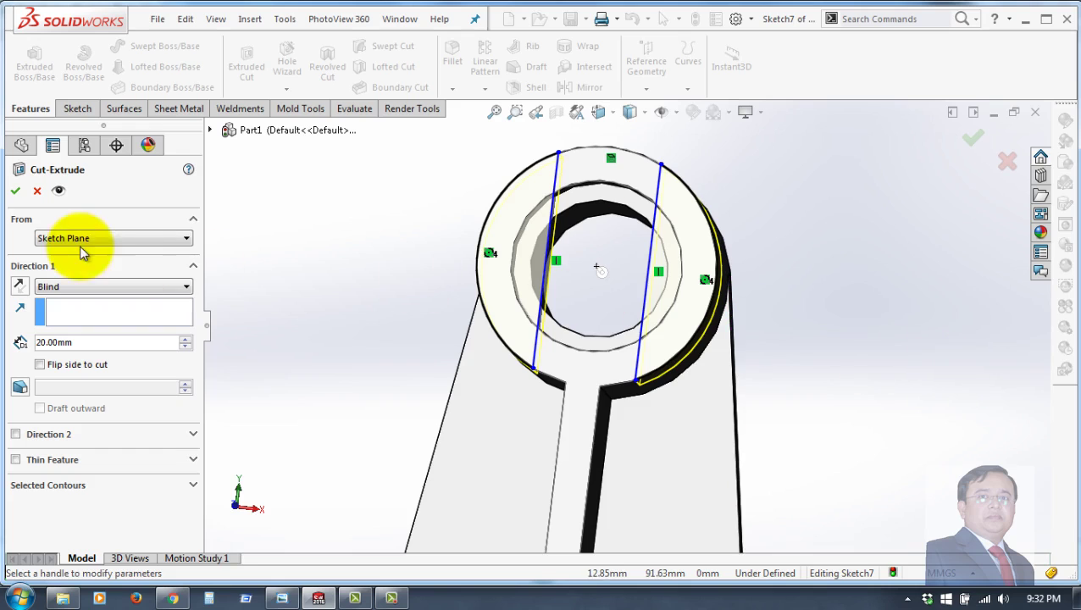
pyautogui.click(58, 192)
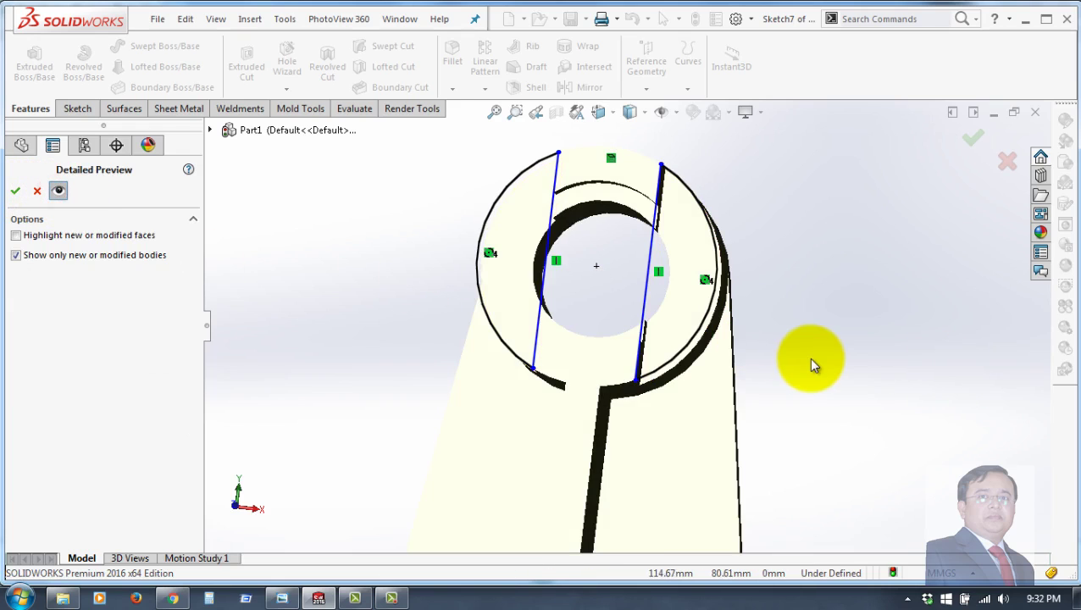
pyautogui.moveTo(768, 345)
pyautogui.mouseDown(button='middle')
pyautogui.moveTo(727, 341)
pyautogui.moveTo(746, 295)
pyautogui.mouseUp(button='middle')
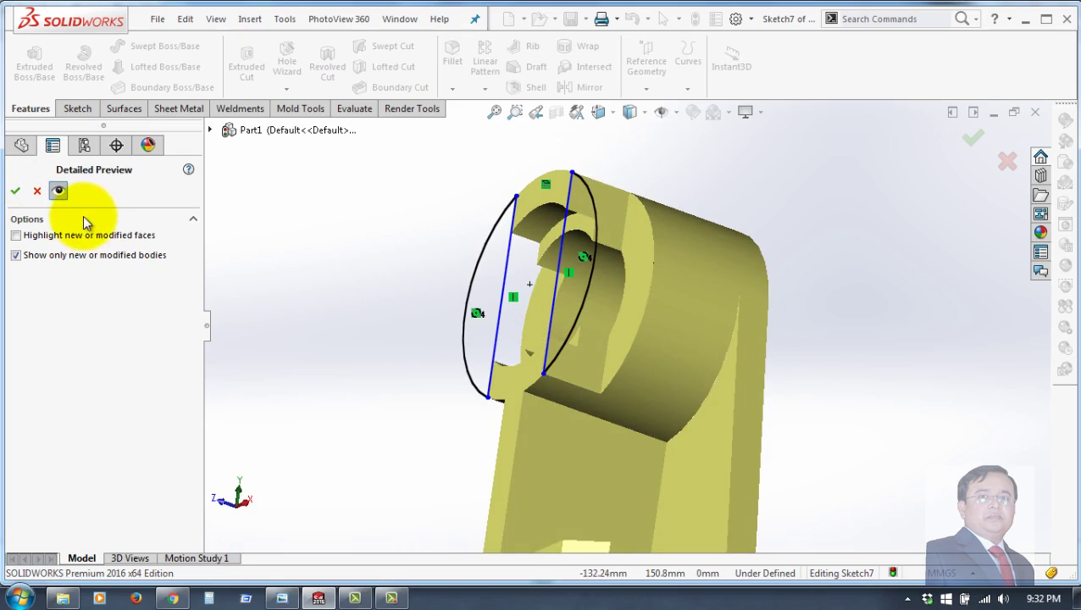
pyautogui.click(15, 193)
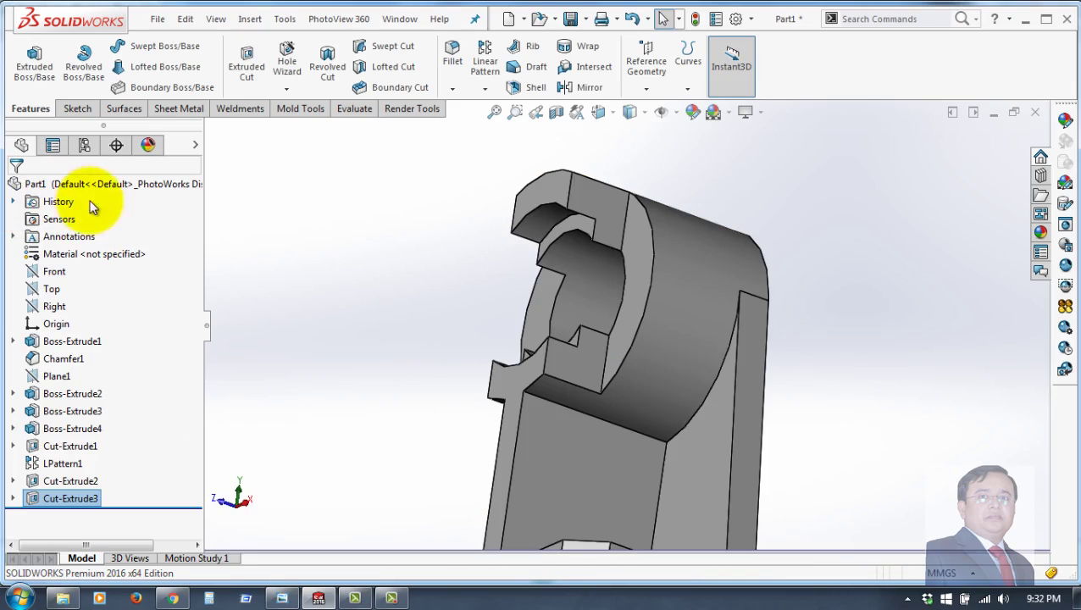
# Orbit to check the finished cut, then snap the bracket to Isometric view
pyautogui.moveTo(669, 383)
pyautogui.mouseDown(button='middle')
pyautogui.moveTo(784, 339)
pyautogui.moveTo(936, 461)
pyautogui.moveTo(945, 519)
pyautogui.moveTo(907, 446)
pyautogui.moveTo(969, 415)
pyautogui.moveTo(866, 459)
pyautogui.mouseUp(button='middle')
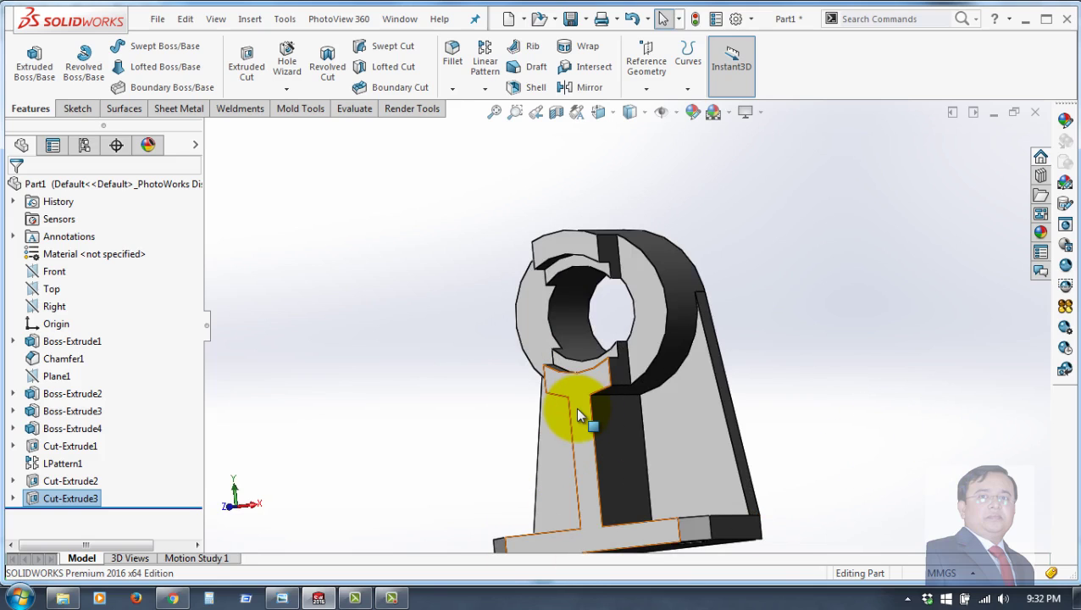
pyautogui.press('space')
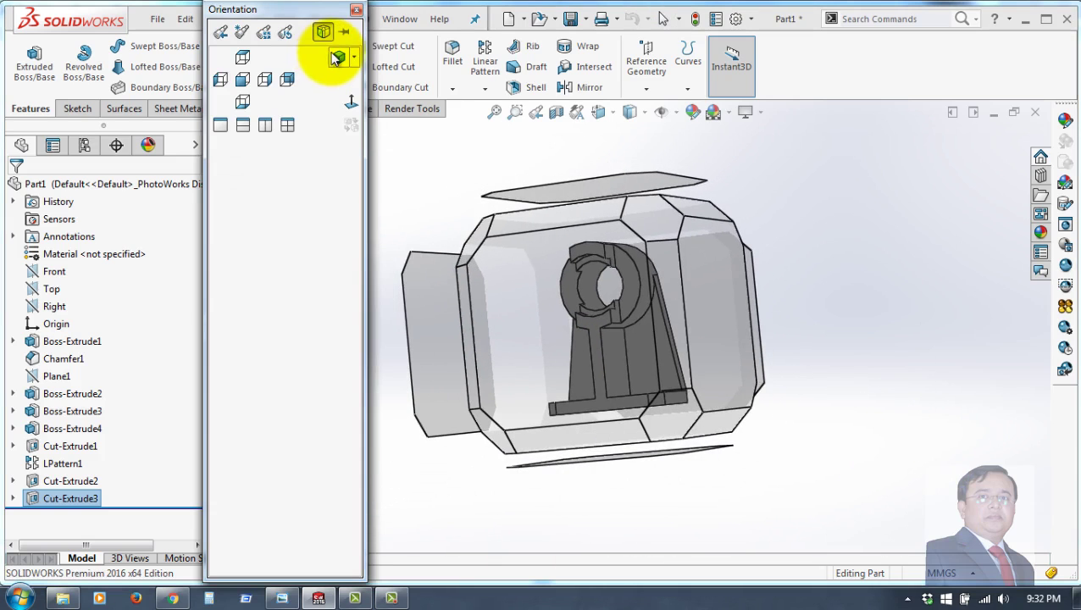
pyautogui.click(337, 56)
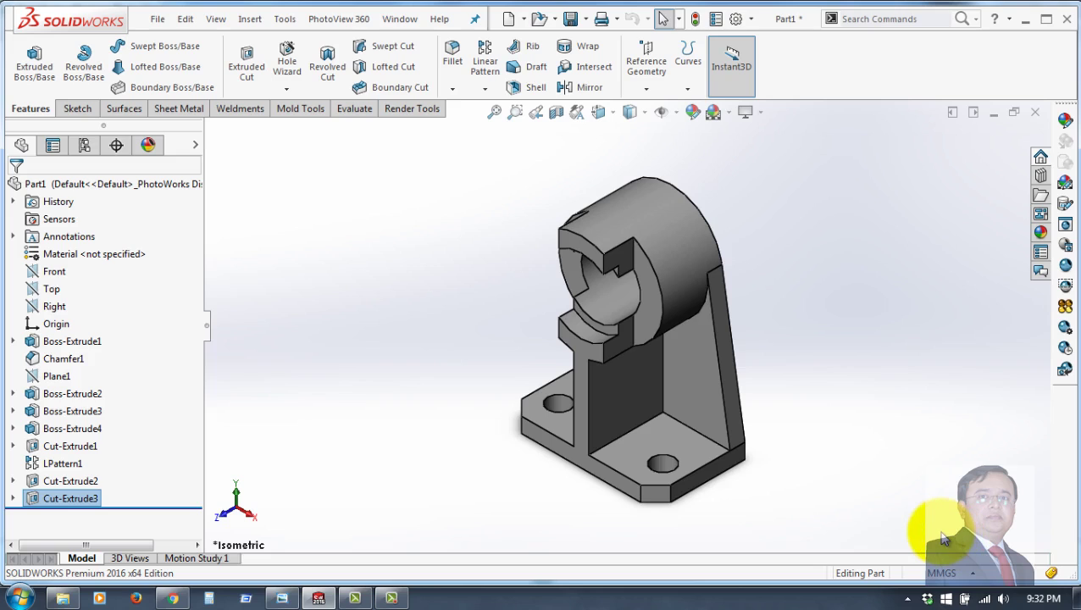
pyautogui.click(285, 598)
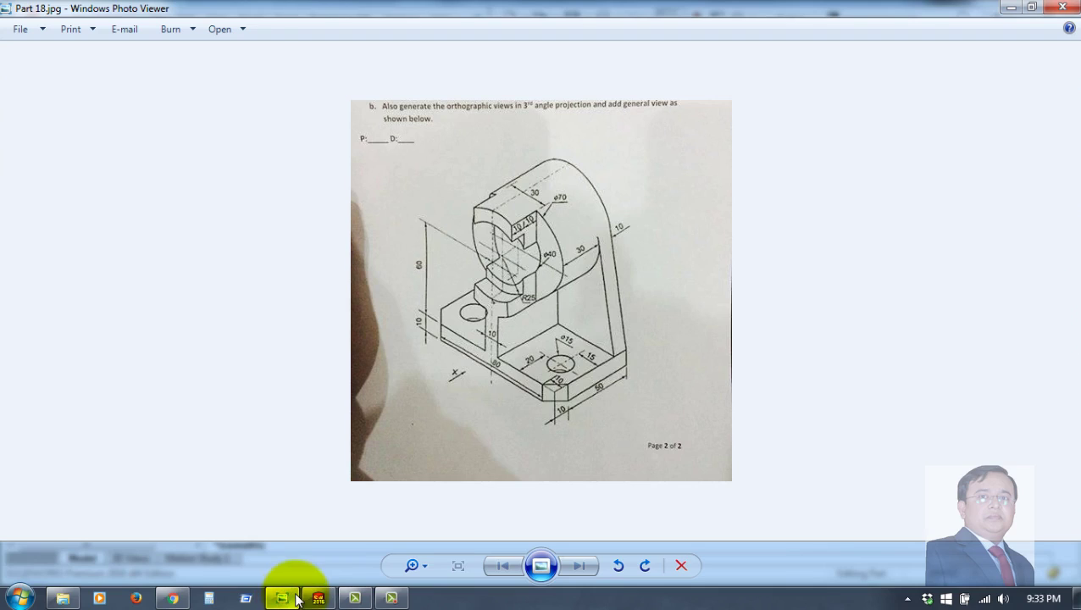
pyautogui.click(285, 598)
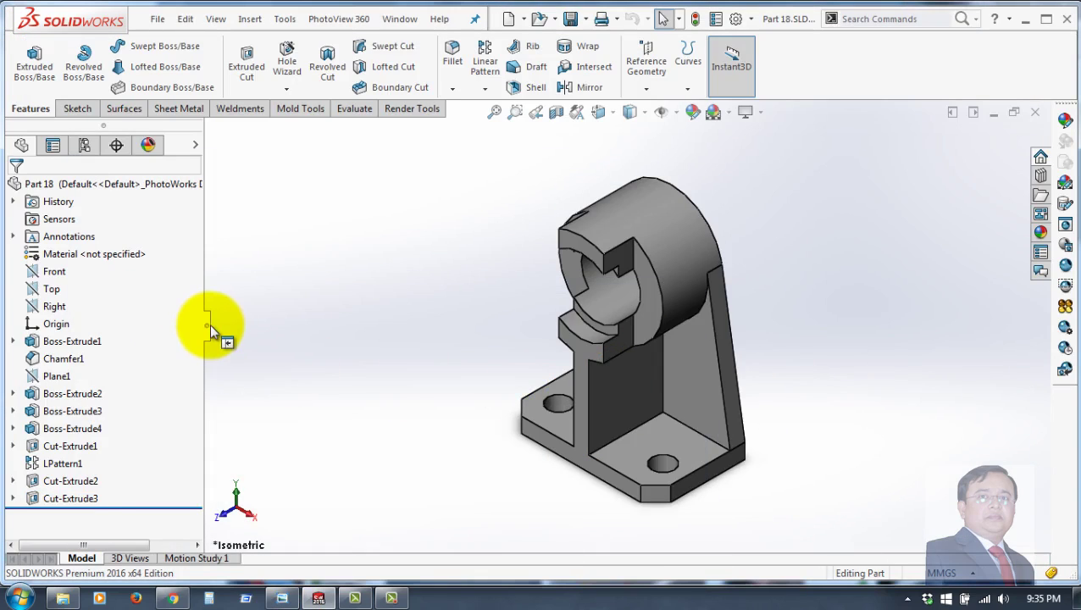
# Collapse and restore the FeatureManager, zoom in, and open Edit Appearance for Part 18
pyautogui.click(208, 325)
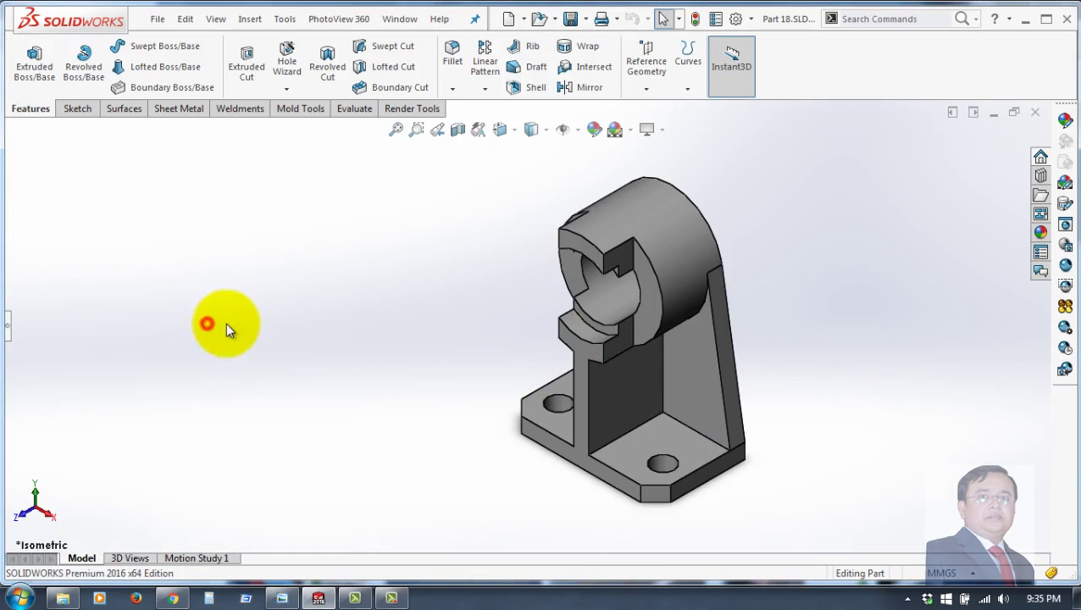
pyautogui.scroll(-2, 763, 354)
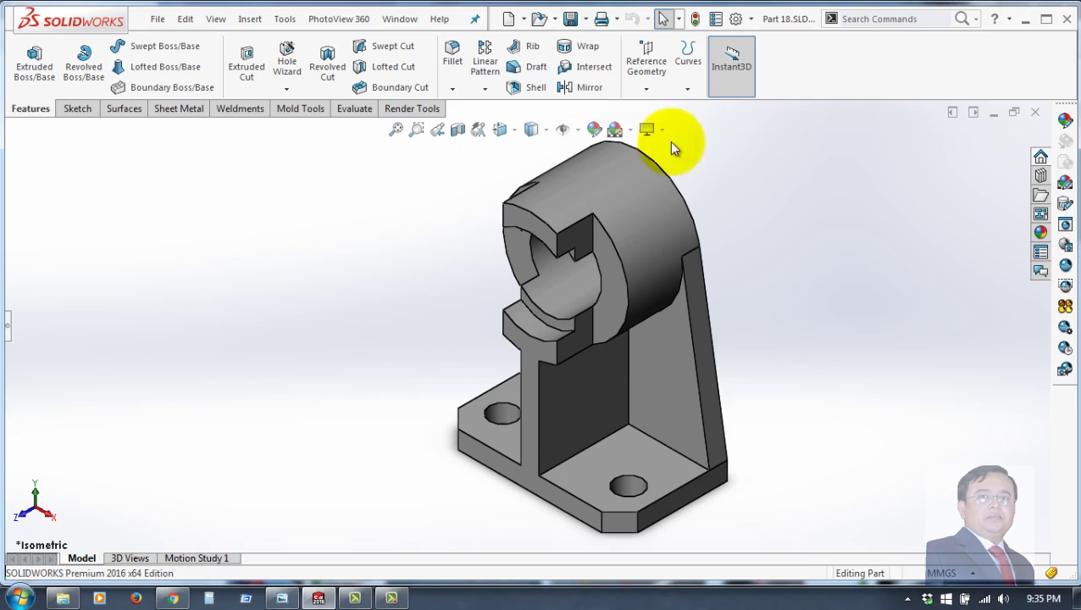
pyautogui.click(7, 332)
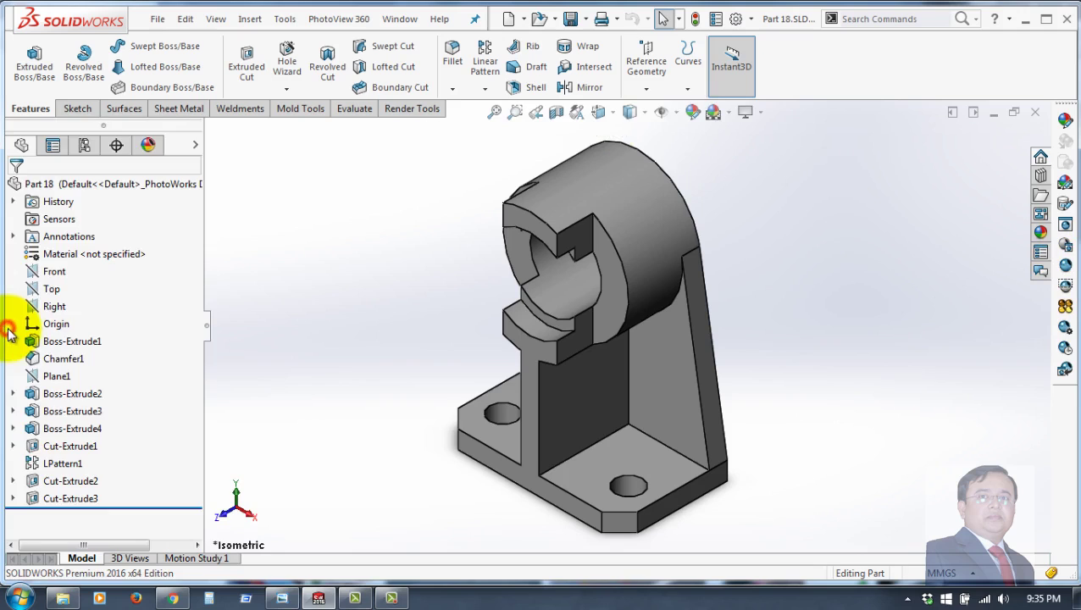
pyautogui.click(690, 115)
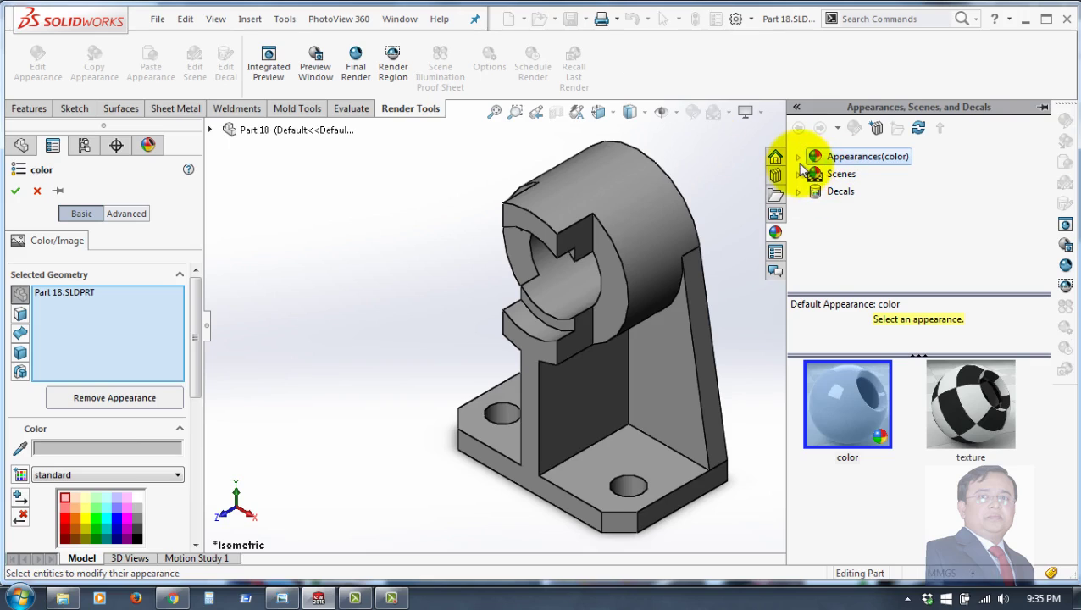
# Expand the Metal > Chrome appearances and check the brushed chromium options
pyautogui.click(798, 157)
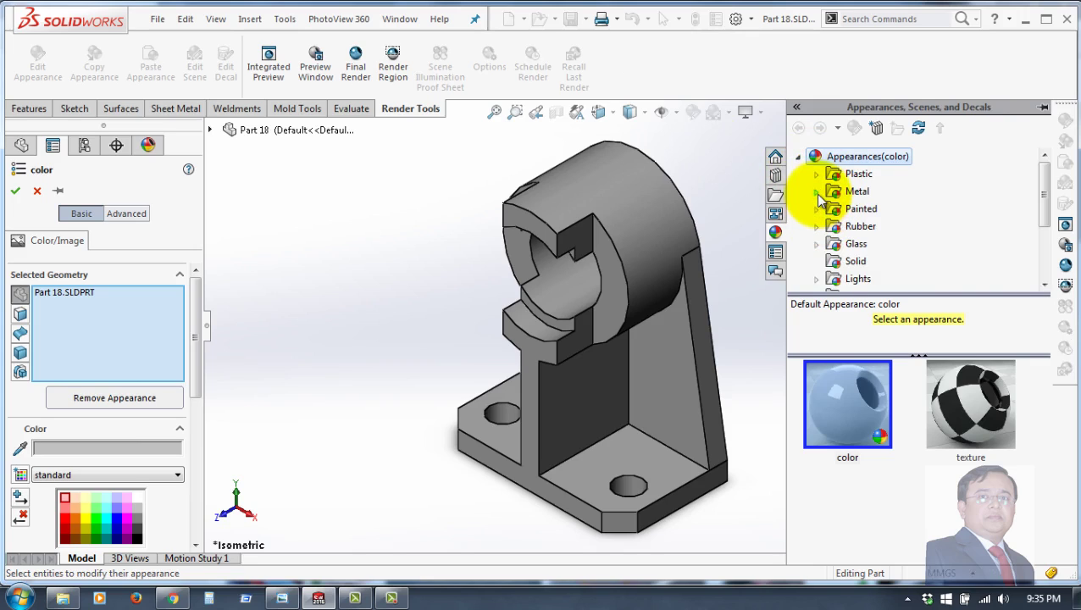
pyautogui.click(819, 194)
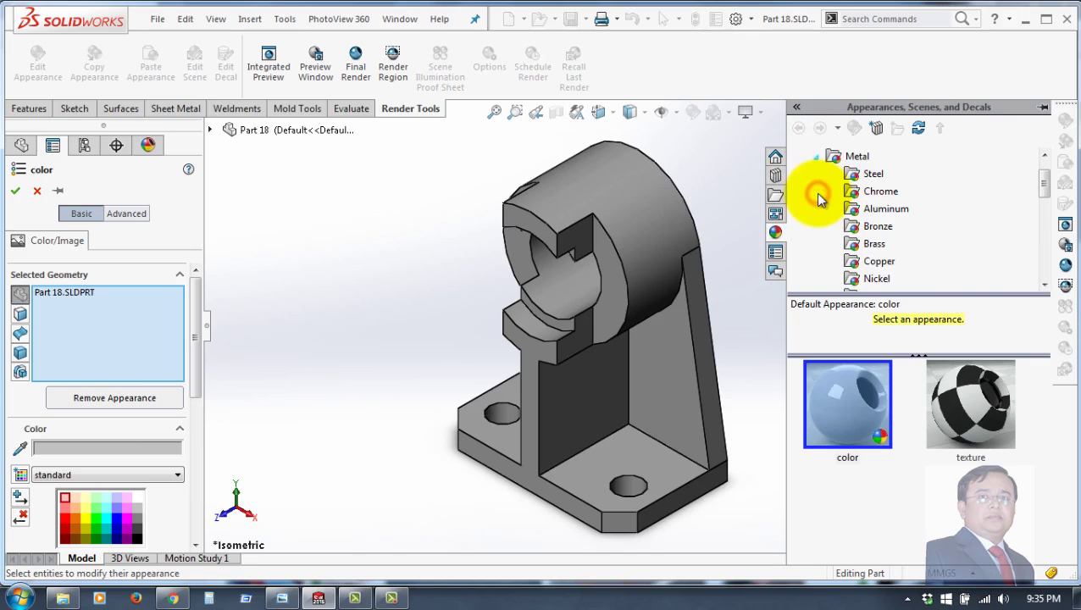
pyautogui.click(876, 192)
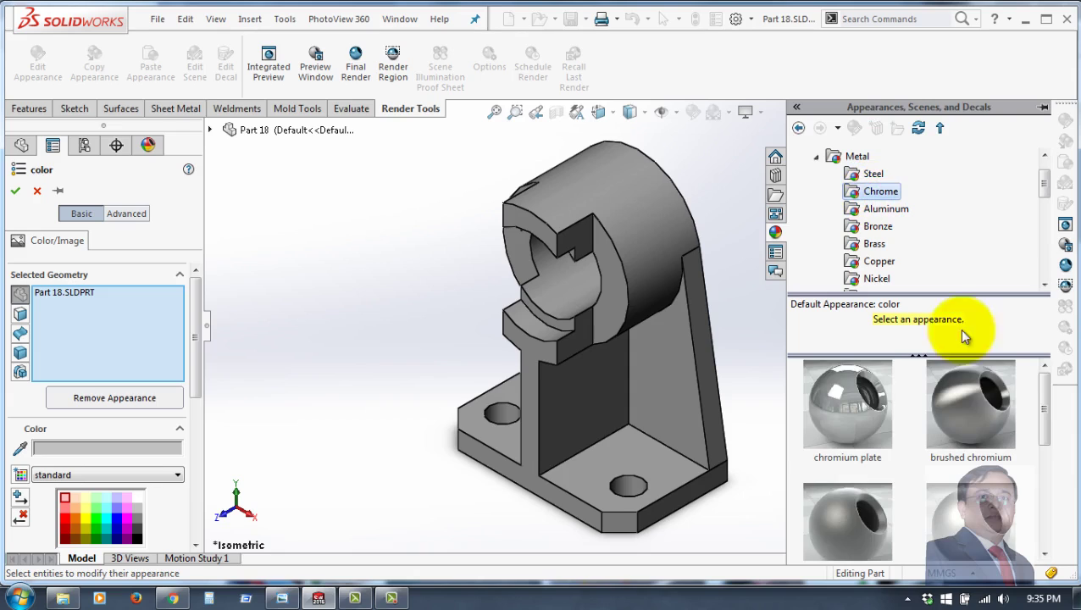
pyautogui.rightClick(974, 408)
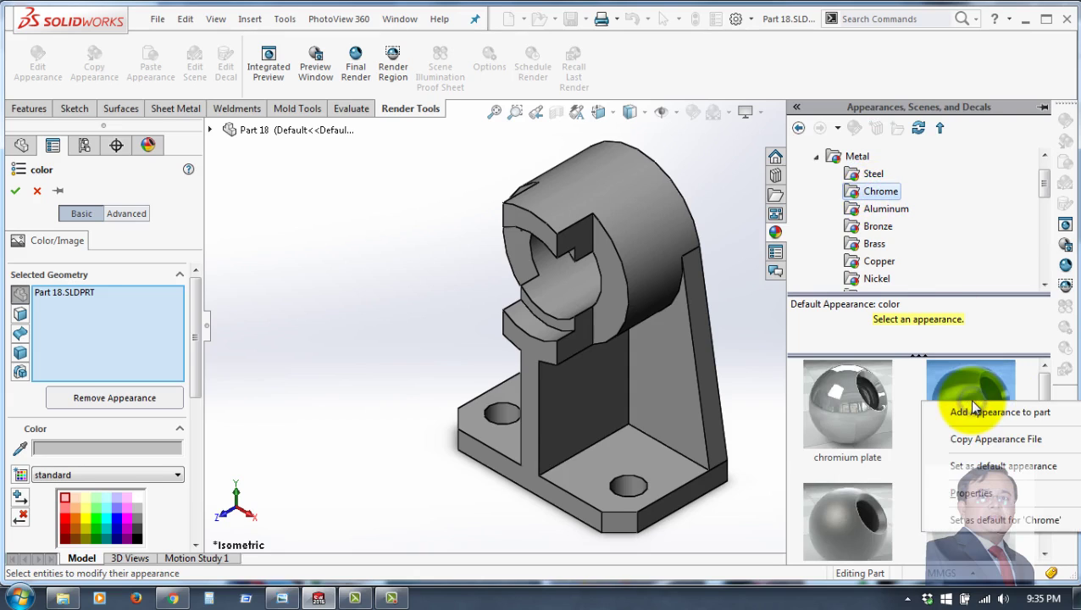
pyautogui.press('Escape')
# Try chromium plate on the bracket, then colour it magenta and change the target geometry type
pyautogui.moveTo(877, 401)
pyautogui.mouseDown()
pyautogui.moveTo(630, 386)
pyautogui.moveTo(265, 396)
pyautogui.mouseUp()
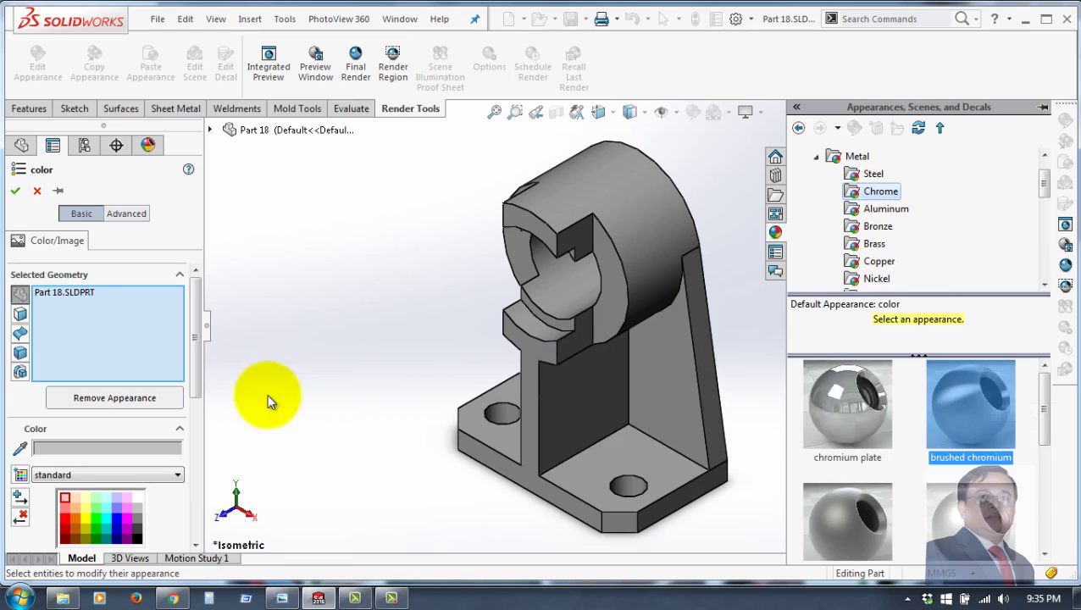
pyautogui.click(125, 508)
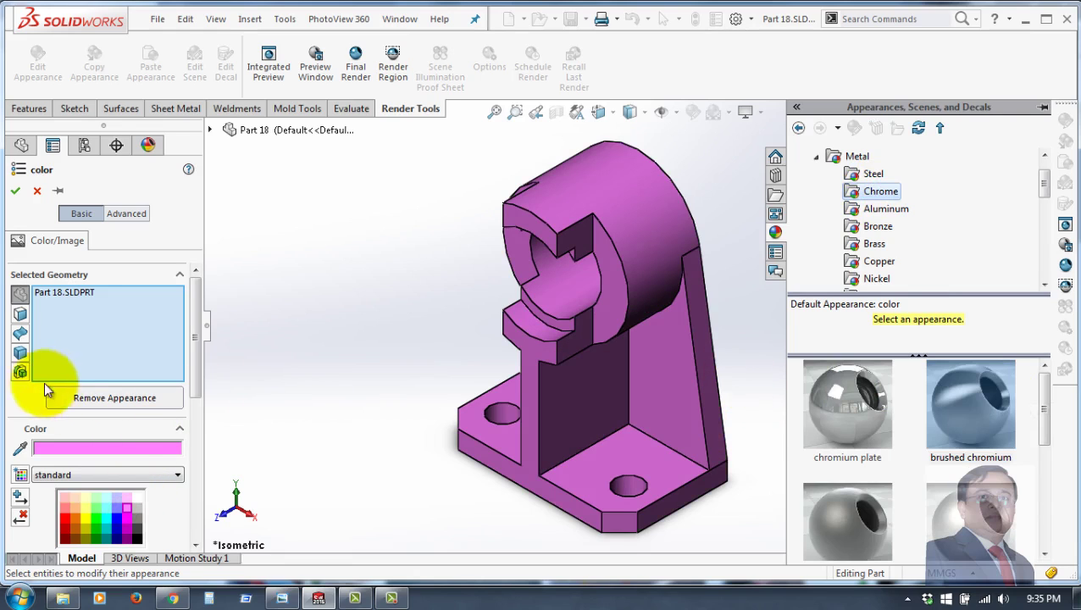
pyautogui.click(21, 351)
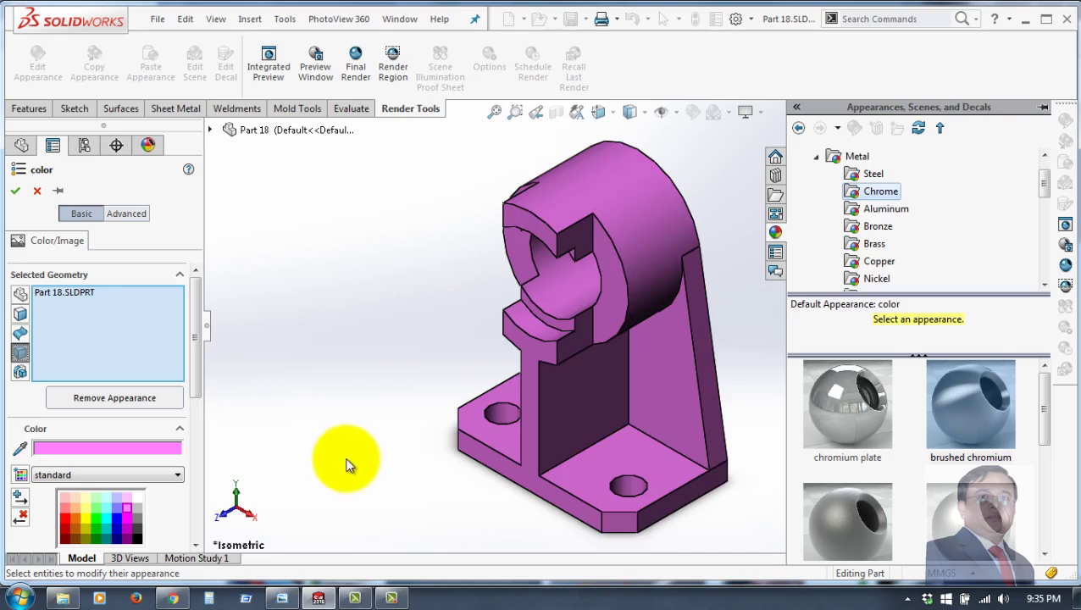
# Set the bracket back to white and compare the Aluminum, Bronze and Brass metal appearances
pyautogui.click(136, 496)
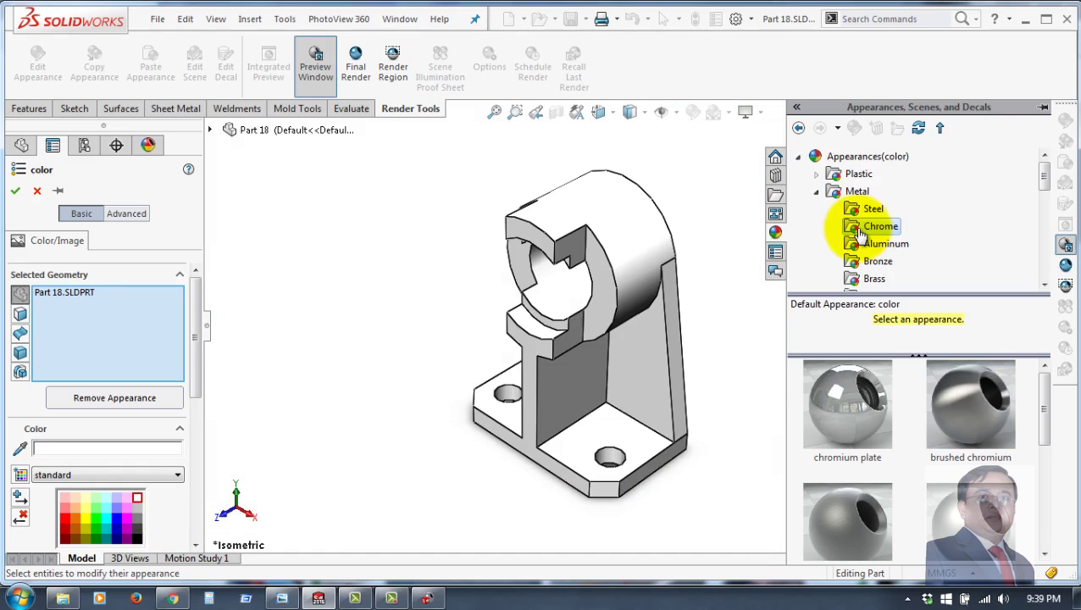
pyautogui.click(872, 246)
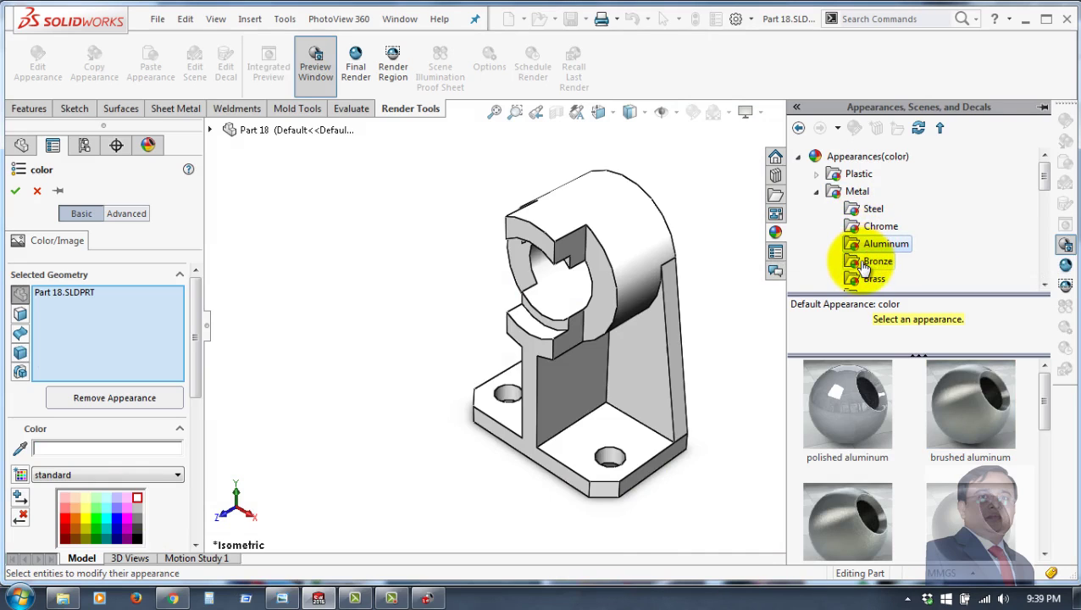
pyautogui.click(862, 265)
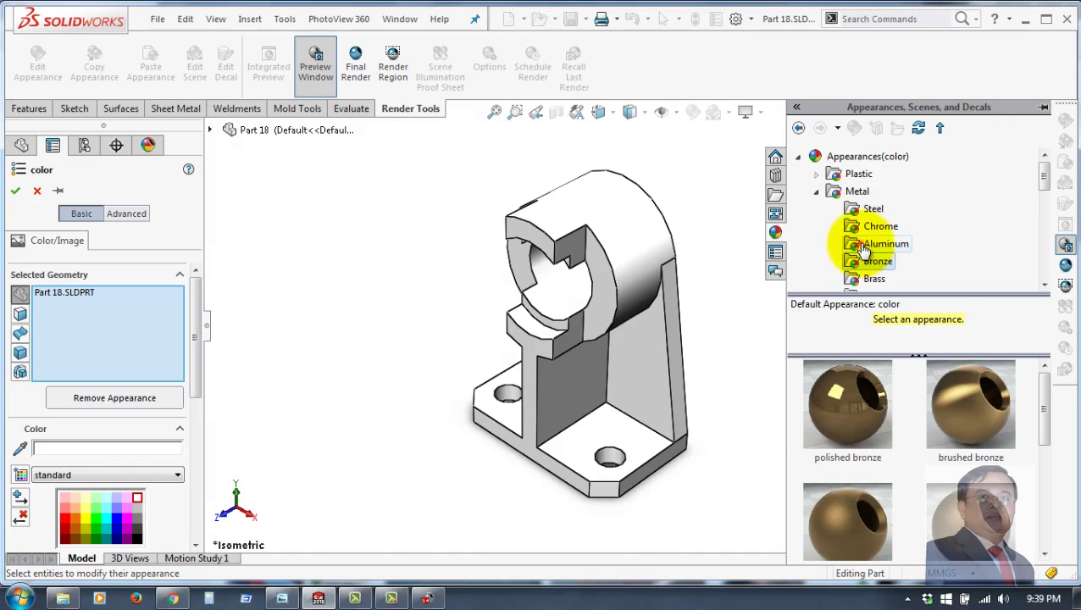
pyautogui.click(872, 243)
pyautogui.click(857, 268)
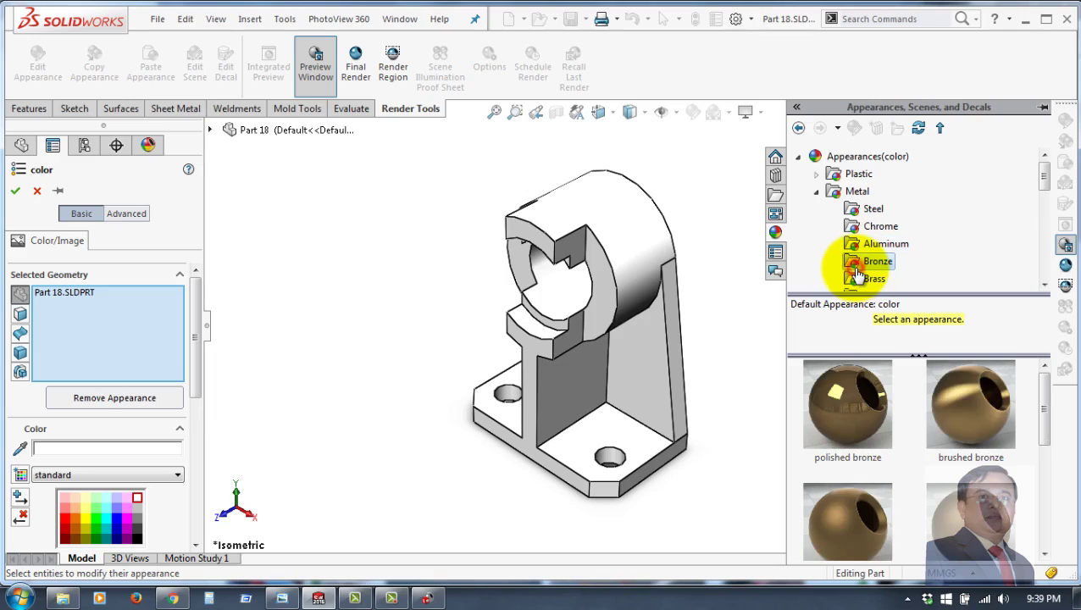
pyautogui.click(861, 281)
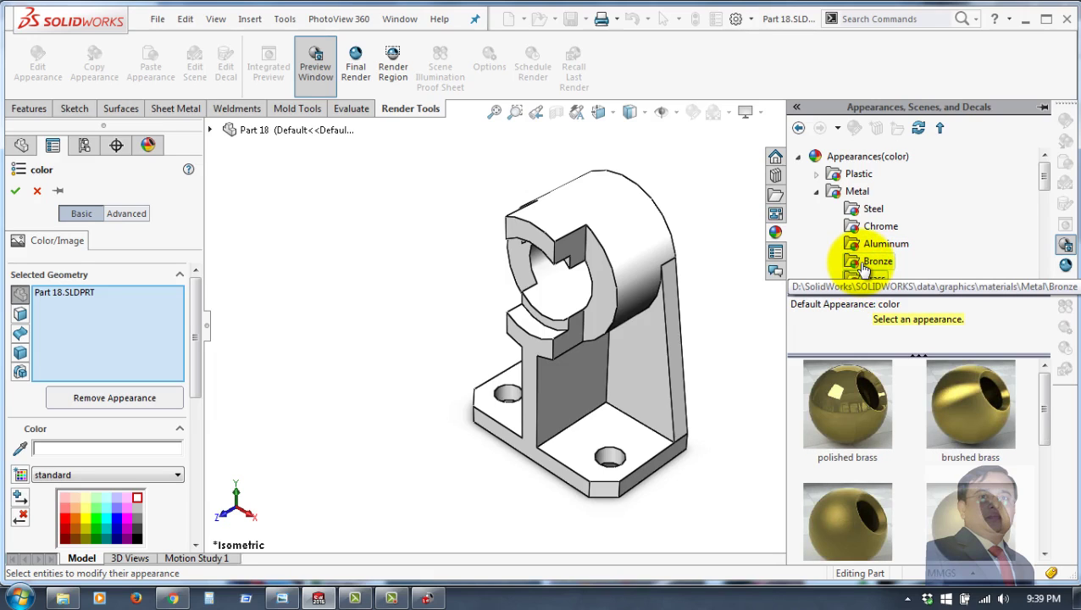
pyautogui.click(863, 265)
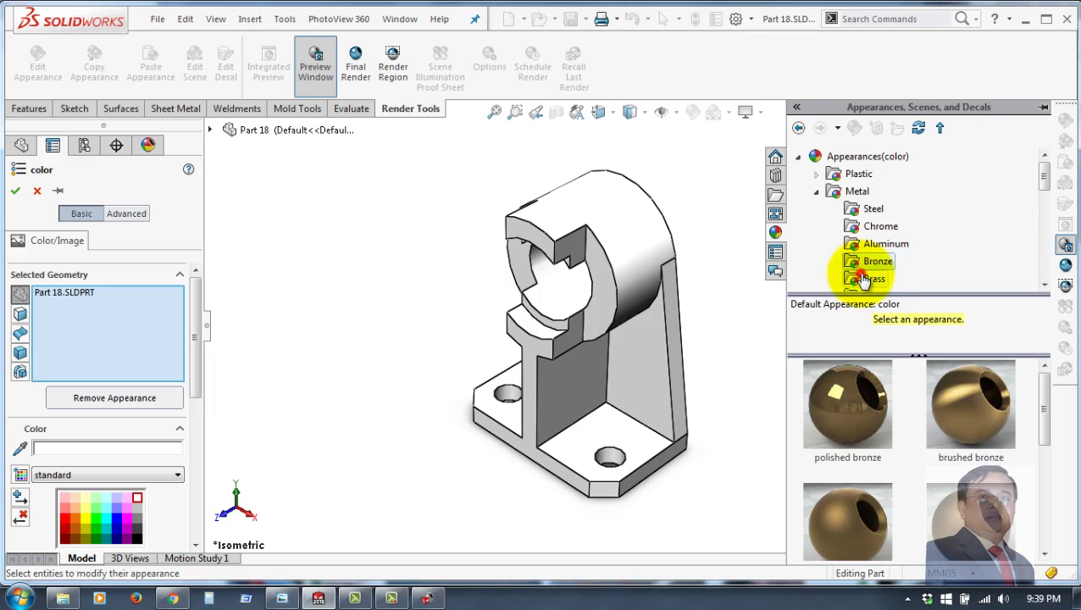
pyautogui.click(864, 279)
# Choose brushed brass and target the bracket's solid body using the Bodies filter
pyautogui.rightClick(962, 397)
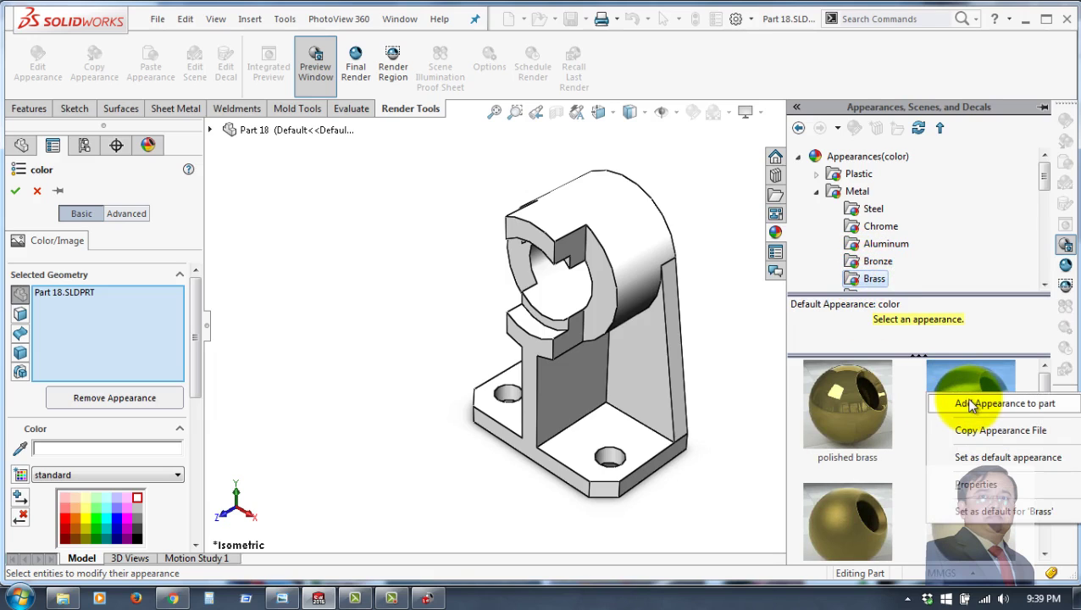
pyautogui.click(974, 404)
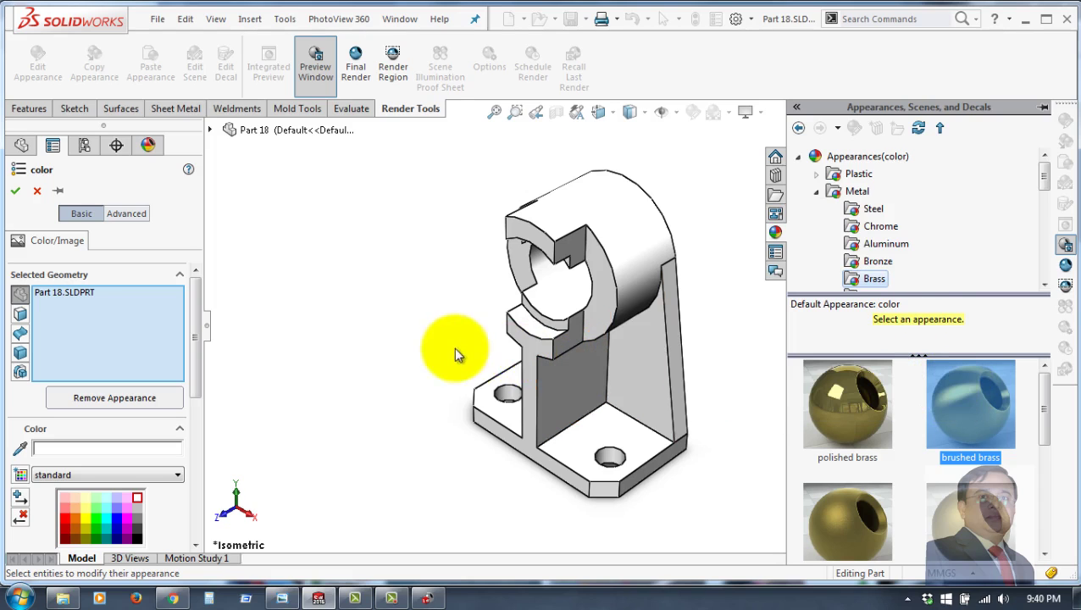
pyautogui.click(20, 354)
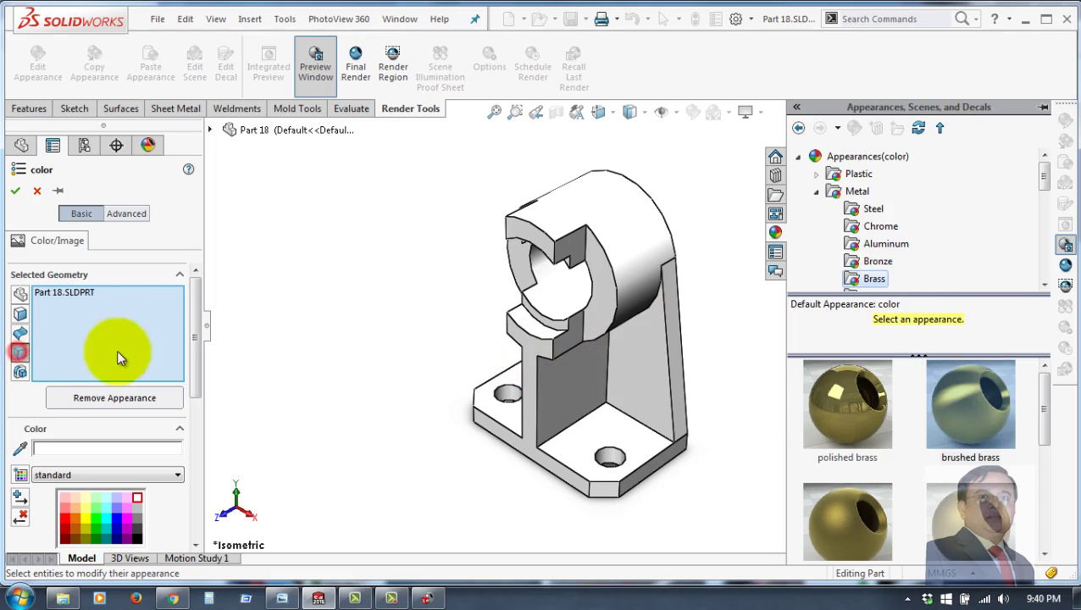
pyautogui.click(531, 364)
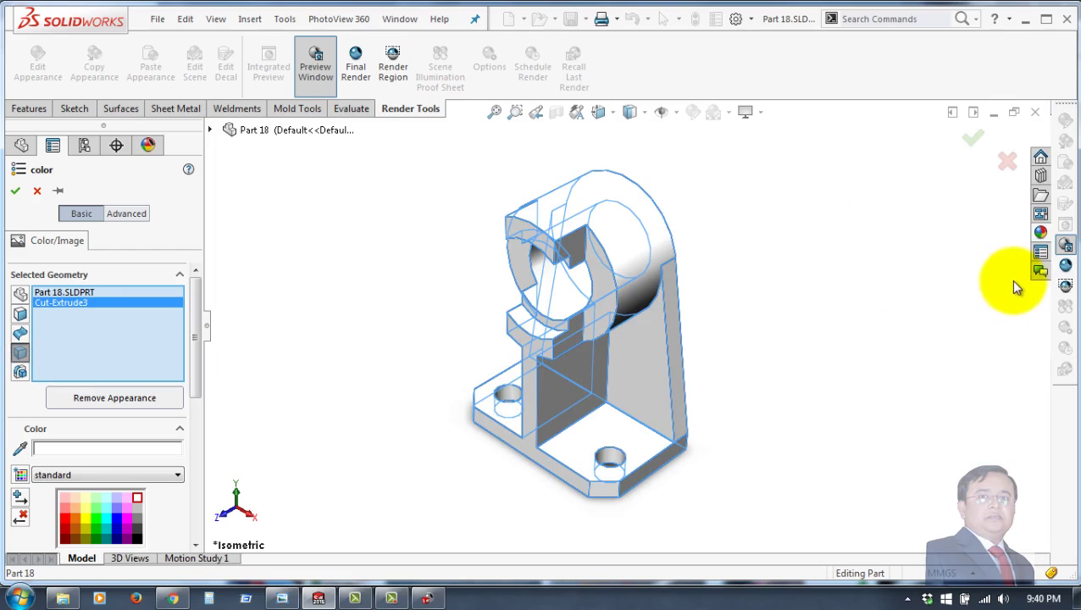
# Drag brushed brass onto the bracket, inspect it, then clear the targeted geometry
pyautogui.click(1041, 236)
pyautogui.moveTo(969, 404)
pyautogui.moveTo(967, 406); pyautogui.dragTo(637, 347)
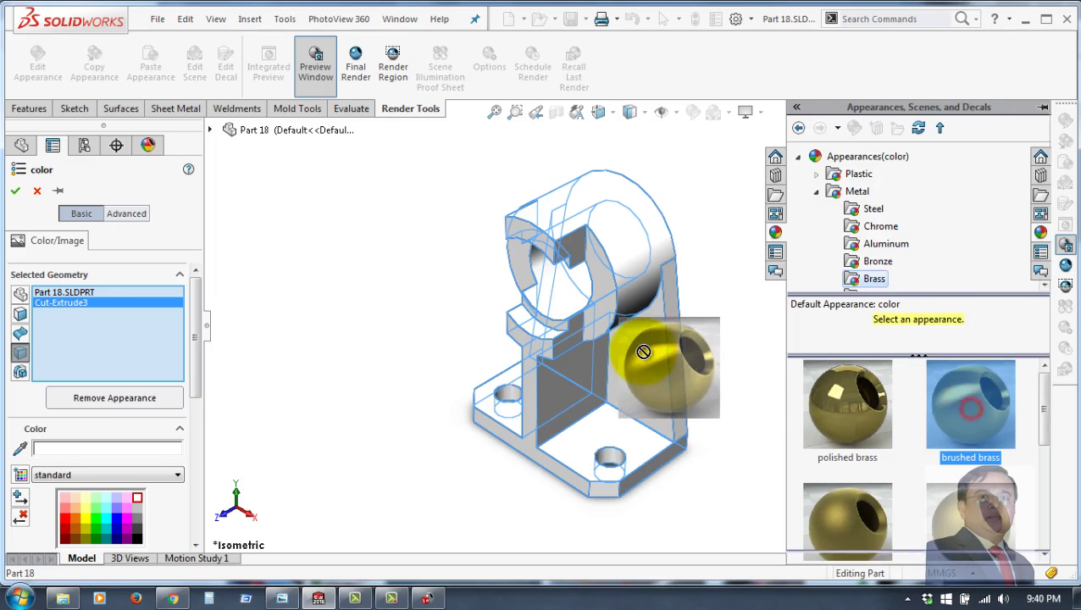
pyautogui.click(830, 318)
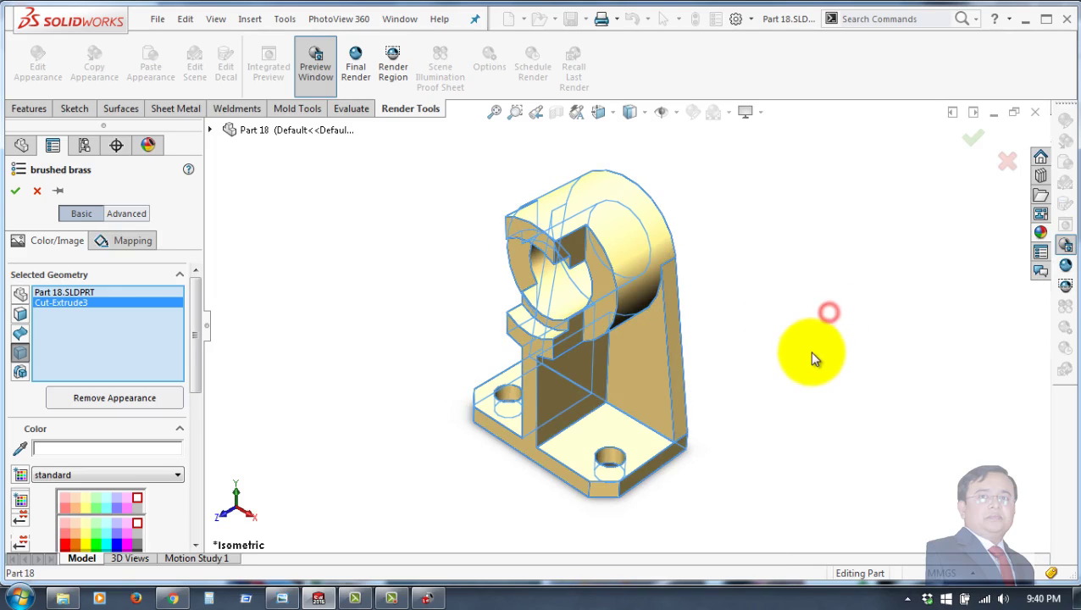
pyautogui.moveTo(327, 320); pyautogui.dragTo(393, 350, button='middle')
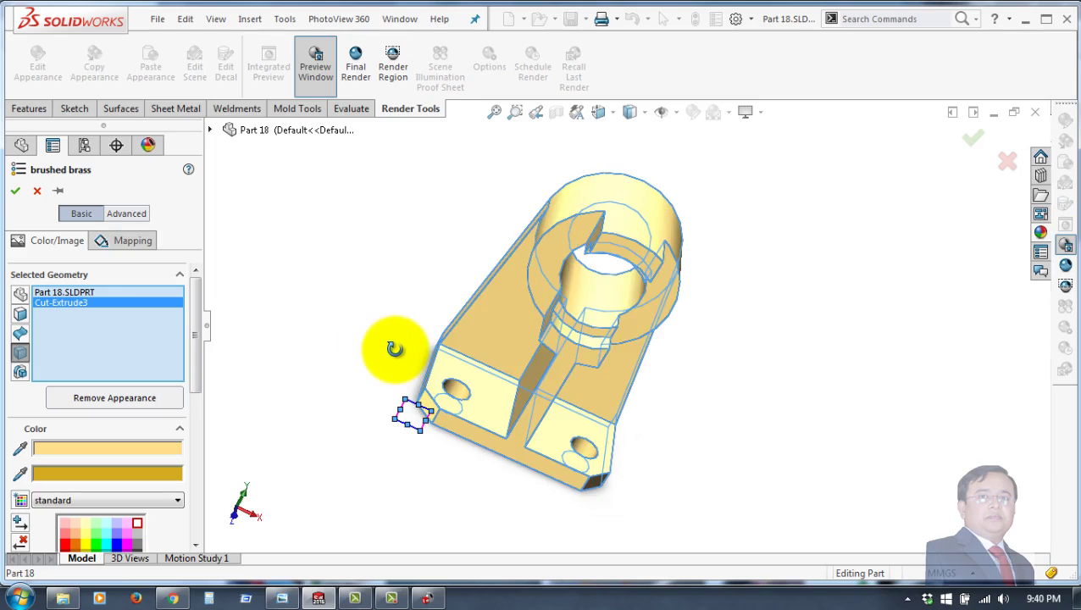
pyautogui.rightClick(59, 303)
pyautogui.click(122, 316)
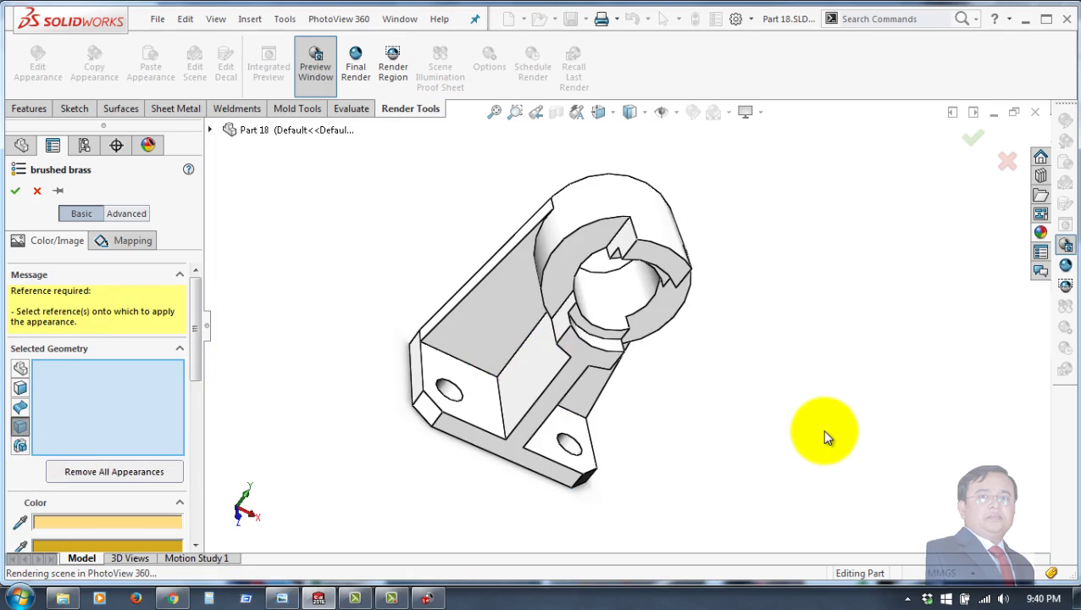
# Reapply brushed brass to the bracket body and confirm the appearance edit
pyautogui.moveTo(822, 428); pyautogui.dragTo(829, 435, button='middle')
pyautogui.click(659, 392)
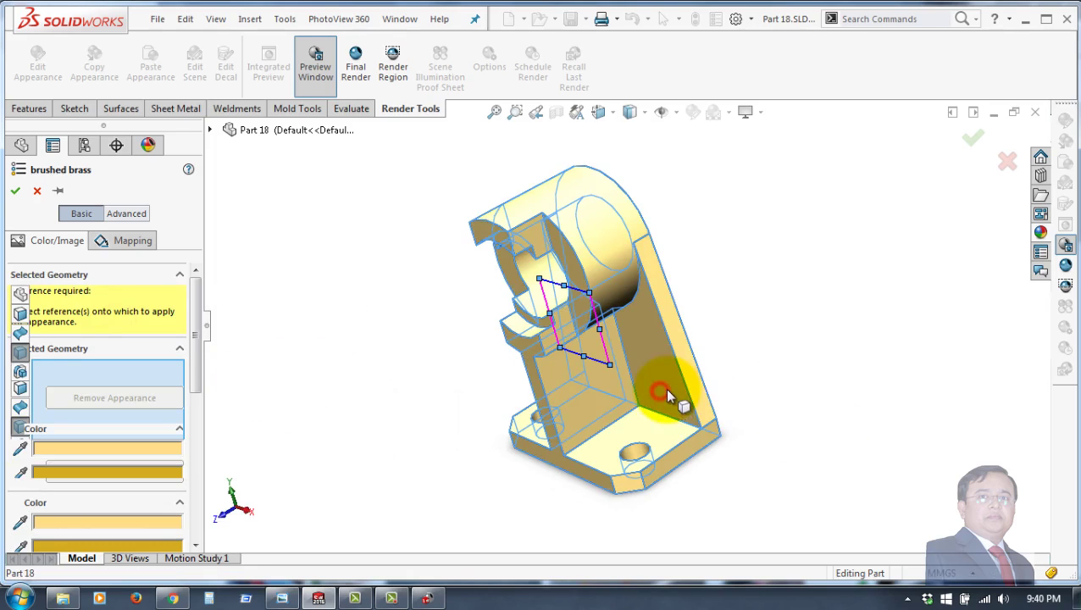
pyautogui.moveTo(872, 402); pyautogui.dragTo(929, 344, button='middle')
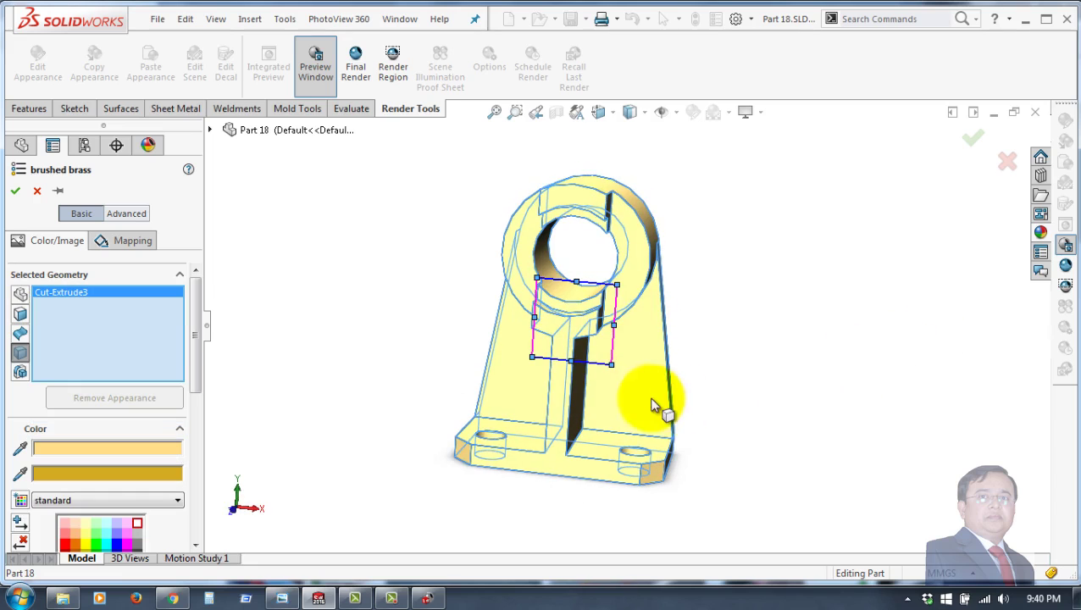
pyautogui.moveTo(393, 366)
pyautogui.mouseDown(button='middle')
pyautogui.moveTo(483, 387)
pyautogui.moveTo(518, 418)
pyautogui.moveTo(324, 379)
pyautogui.moveTo(376, 478)
pyautogui.moveTo(321, 465)
pyautogui.mouseUp(button='middle')
pyautogui.scroll(-2, 542, 410)
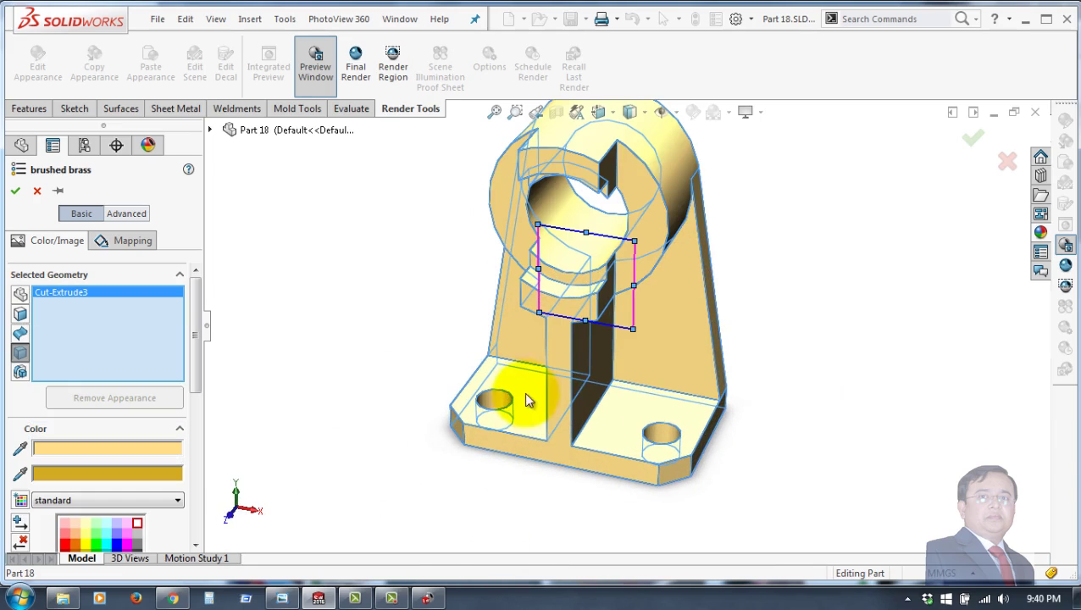
pyautogui.click(16, 190)
# Set the bracket to the Isometric view, cancelling an accidentally started revolve
pyautogui.click(302, 230)
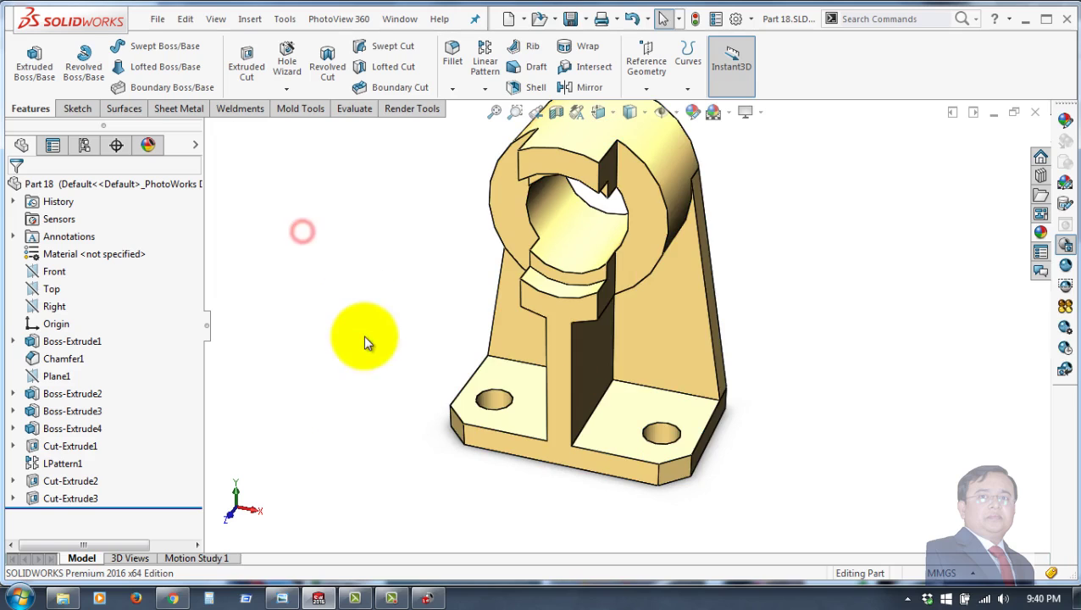
pyautogui.moveTo(378, 337)
pyautogui.mouseDown(button='middle')
pyautogui.moveTo(491, 457)
pyautogui.moveTo(328, 454)
pyautogui.mouseUp(button='middle')
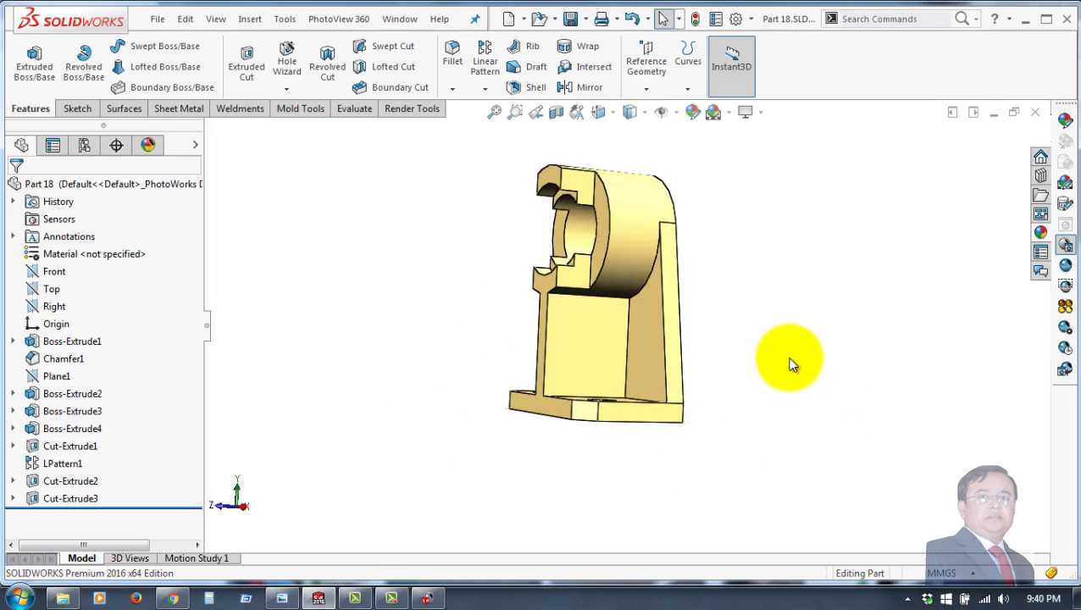
pyautogui.press('space')
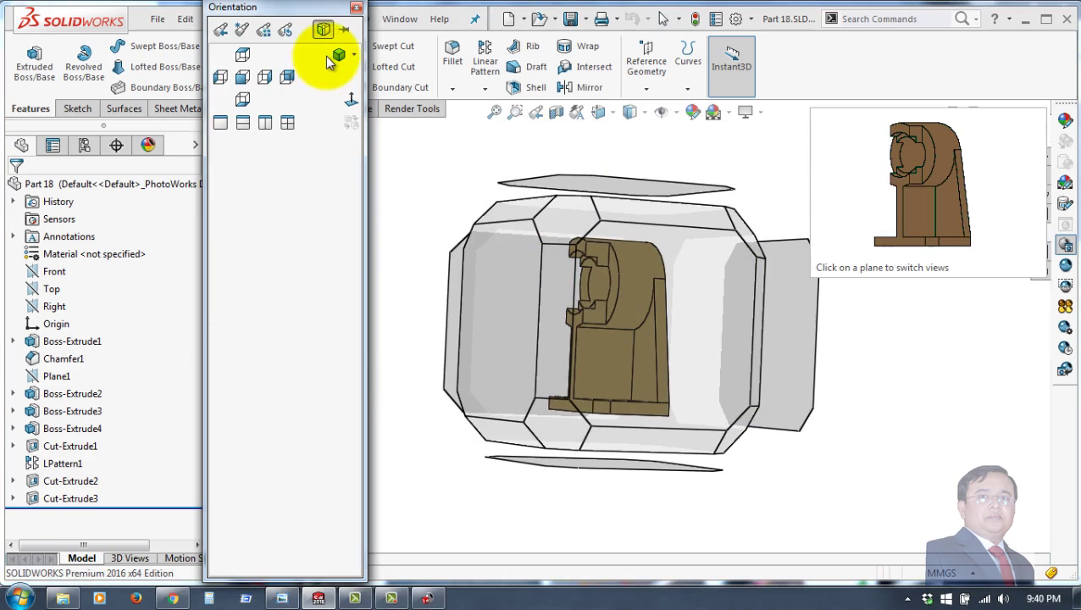
pyautogui.click(321, 32)
pyautogui.click(326, 64)
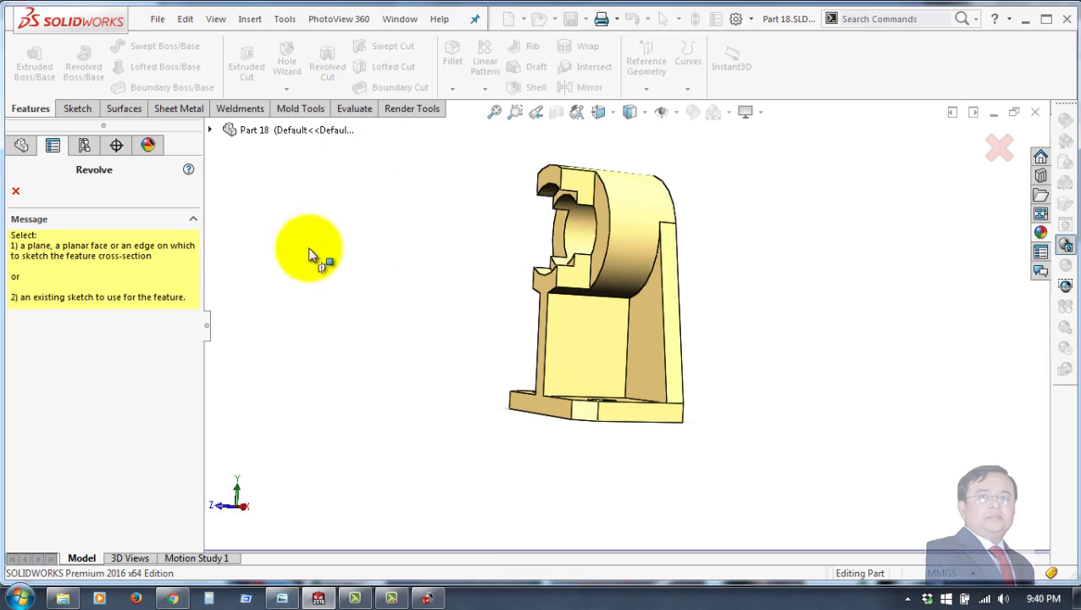
pyautogui.click(16, 191)
pyautogui.press('space')
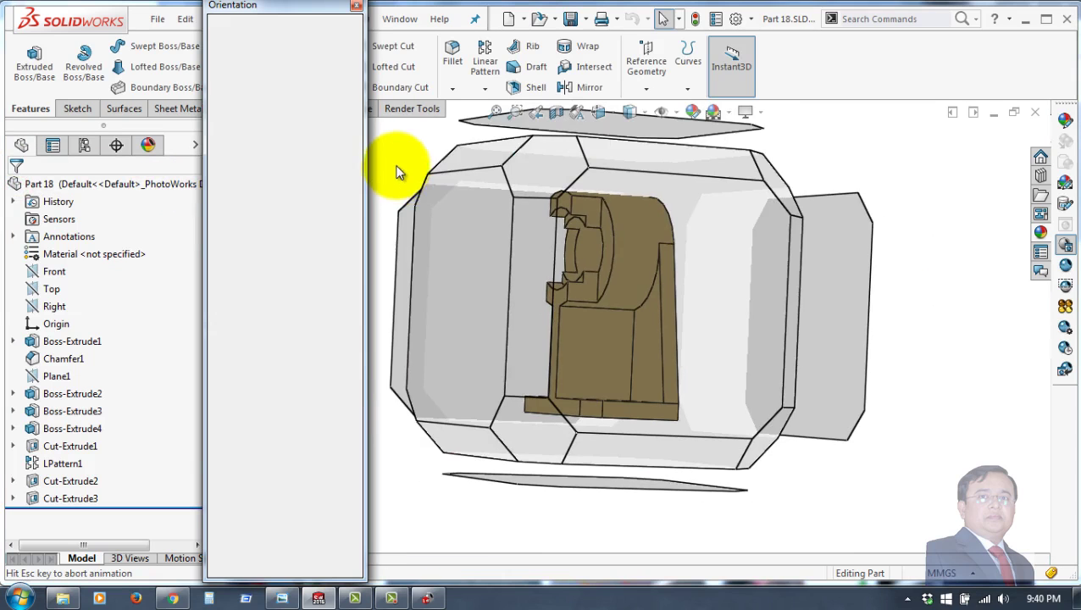
pyautogui.click(338, 53)
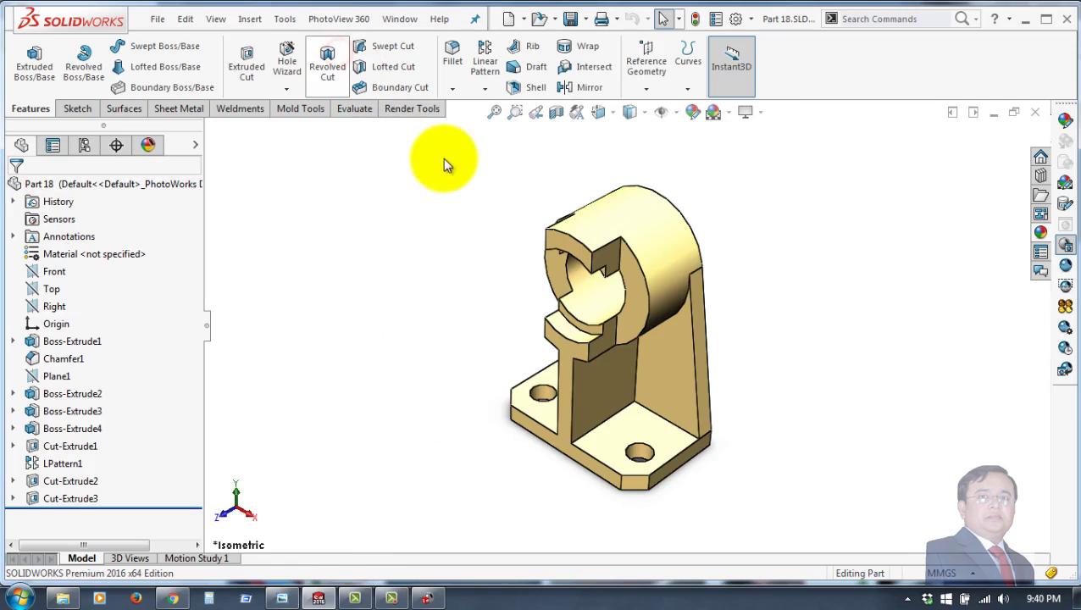
# Collapse the FeatureManager tree and pan the bracket up and to the left
pyautogui.click(206, 324)
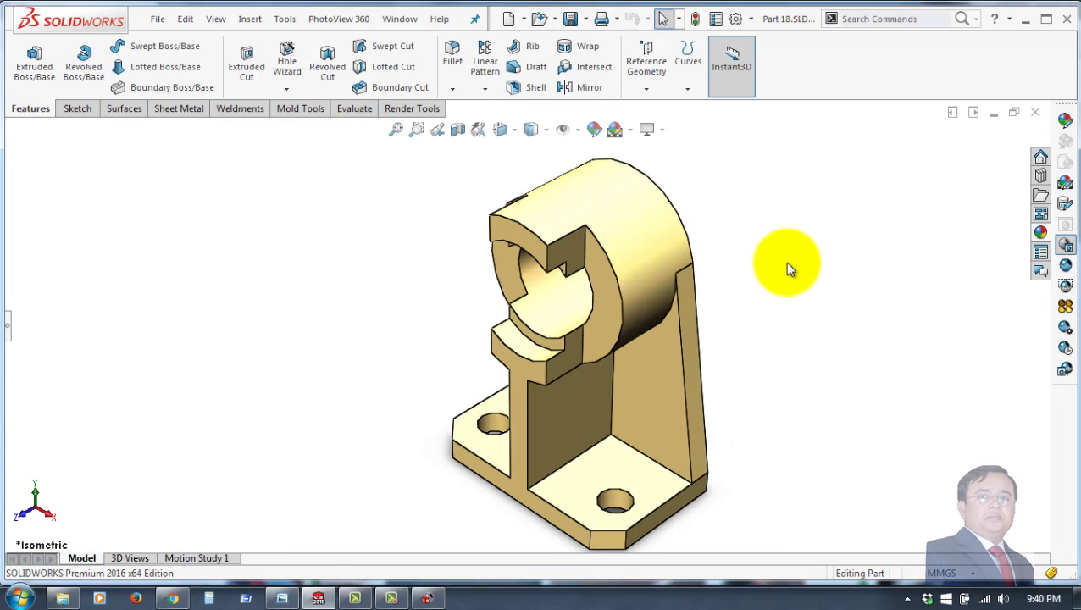
pyautogui.rightClick(909, 376)
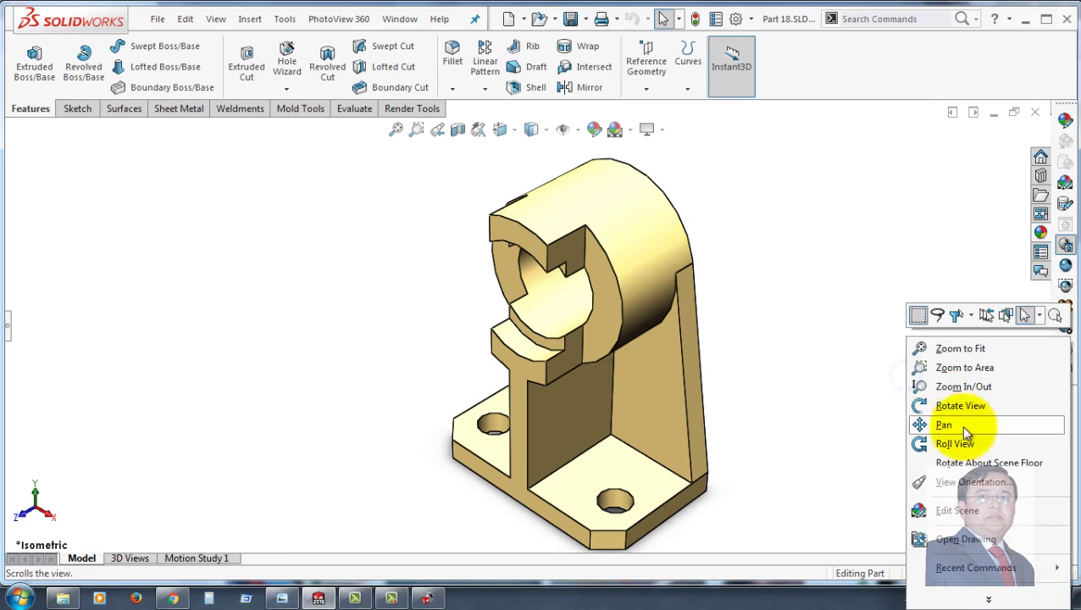
pyautogui.click(963, 433)
pyautogui.moveTo(828, 351)
pyautogui.mouseDown()
pyautogui.moveTo(767, 320)
pyautogui.moveTo(754, 332)
pyautogui.mouseUp()
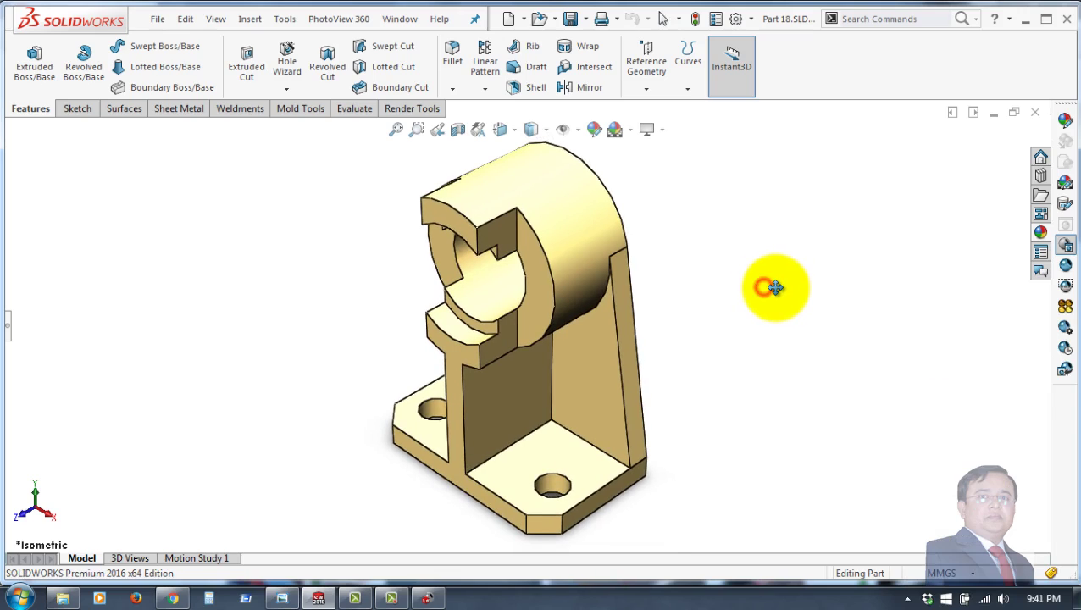
# Run the PhotoView 360 Final Render and bring its window to the front
pyautogui.click(1065, 266)
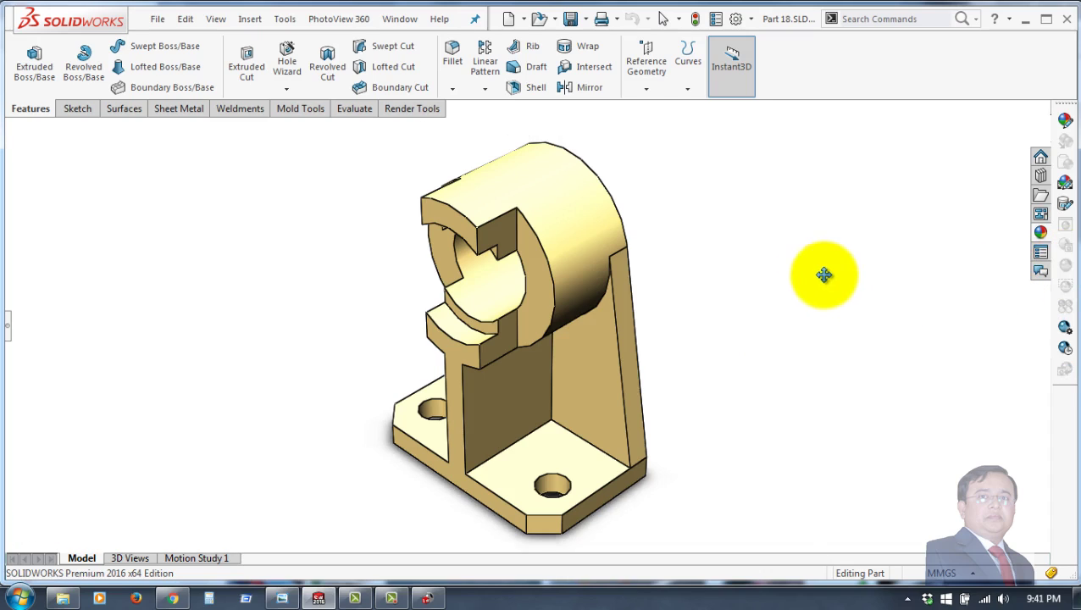
pyautogui.click(427, 598)
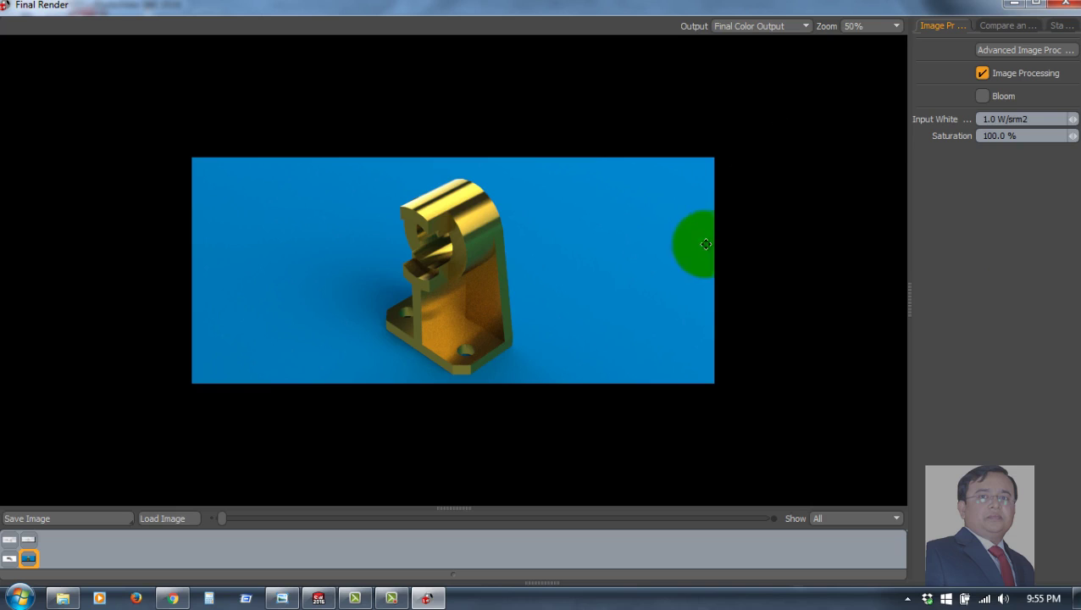
# Zoom the render to 100%, close the Final Render window and expand the FeatureManager tree
pyautogui.scroll(1, 504, 248)
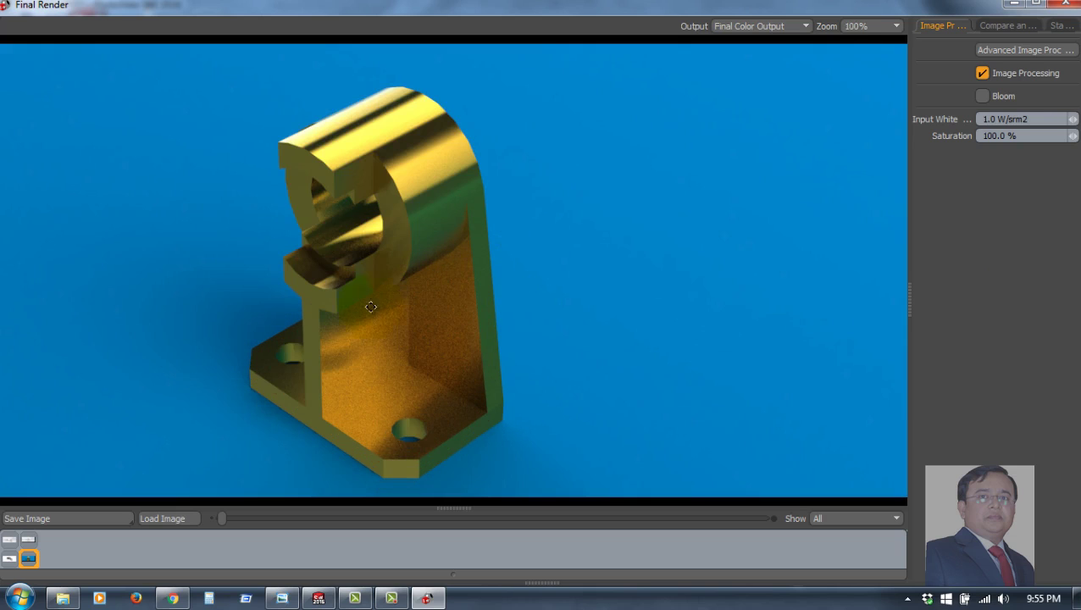
pyautogui.moveTo(323, 325); pyautogui.dragTo(386, 309)
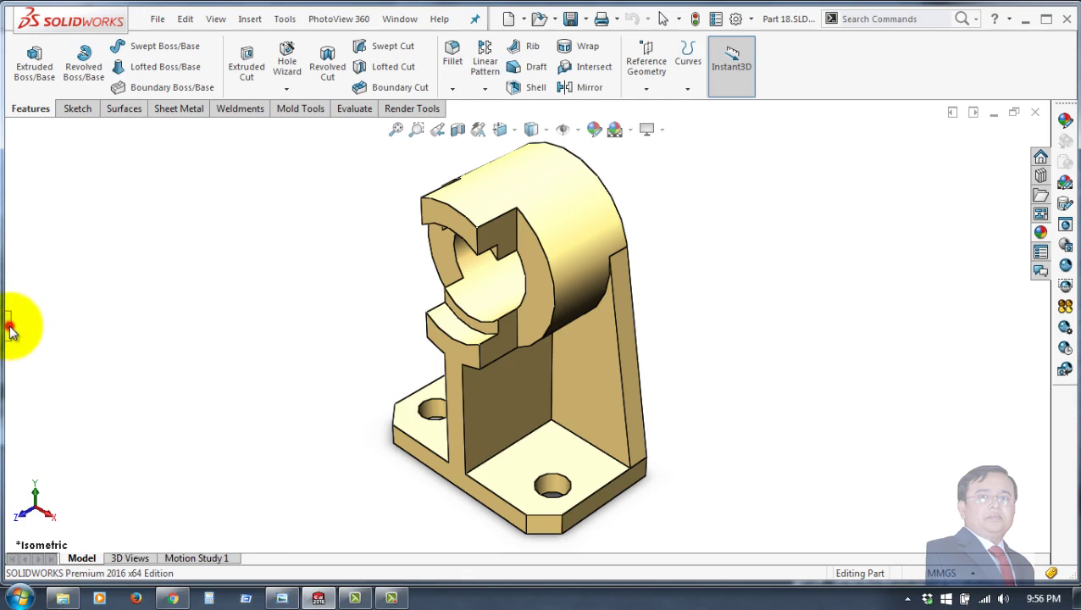
pyautogui.click(9, 327)
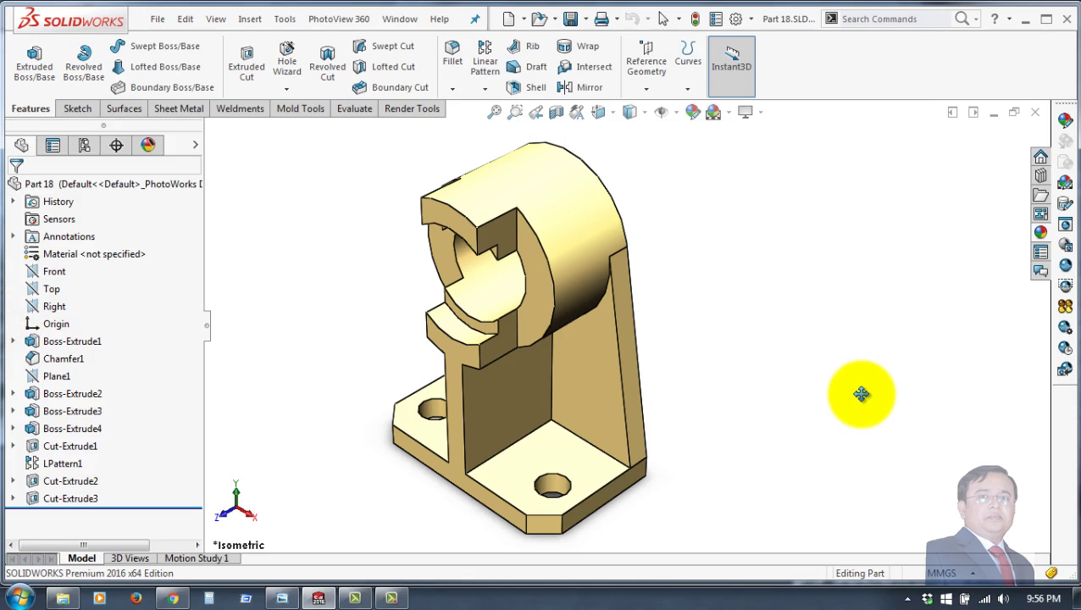